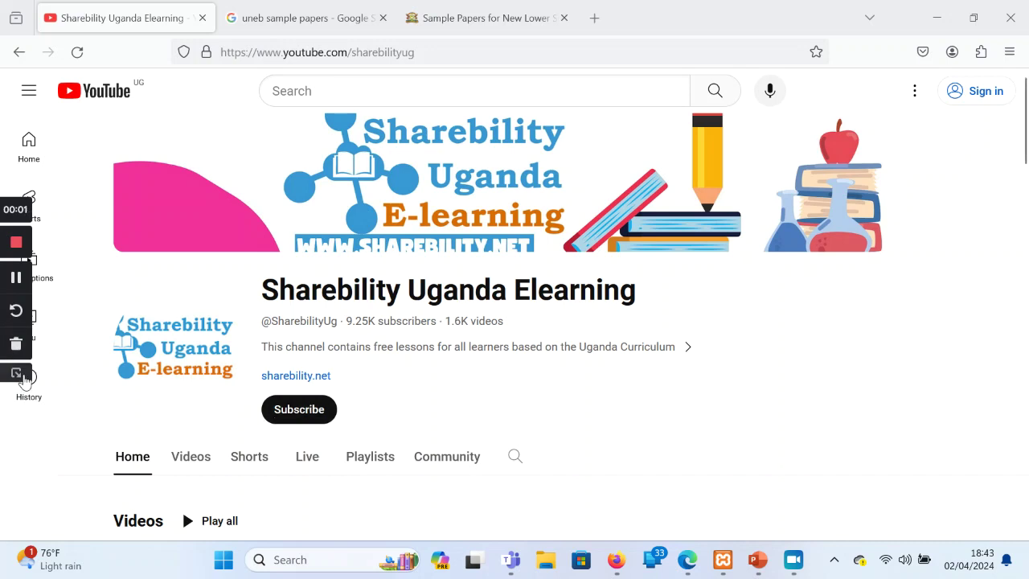
Go from the Google results to the UNEB sample papers article, scroll to its download links, then minimize Firefox
click(23, 377)
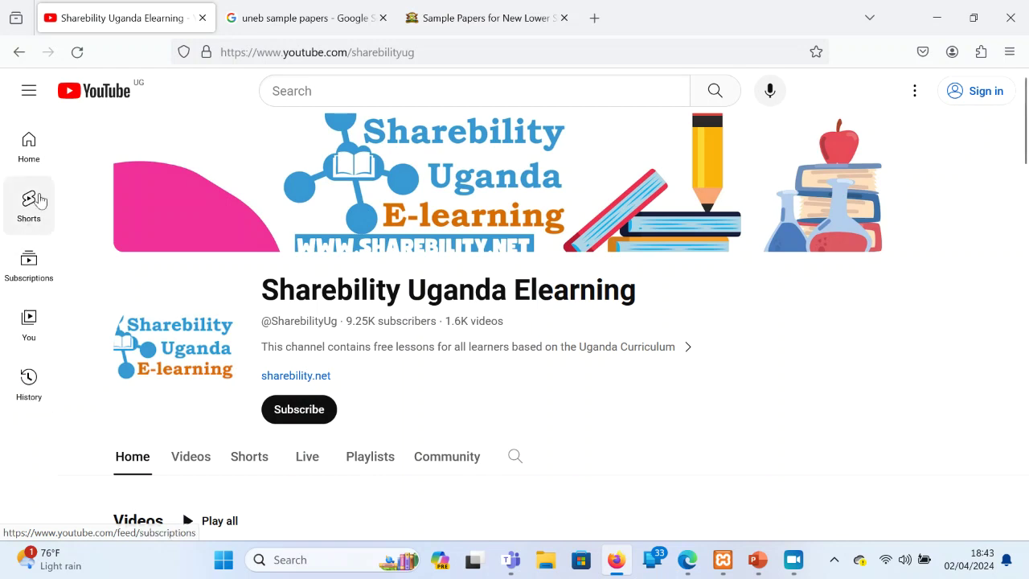
click(281, 8)
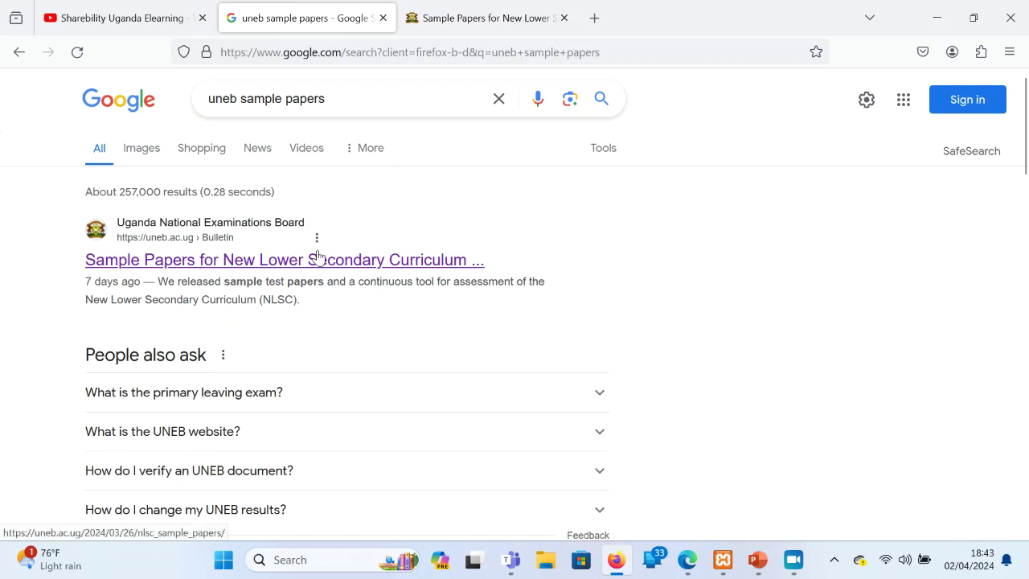
click(462, 18)
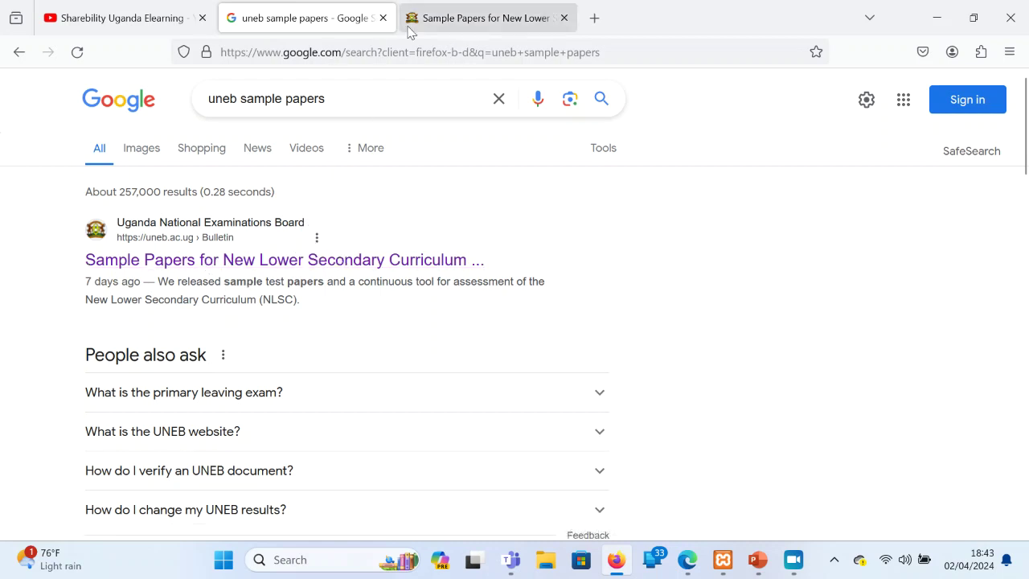
scroll(330, 297, down, 10)
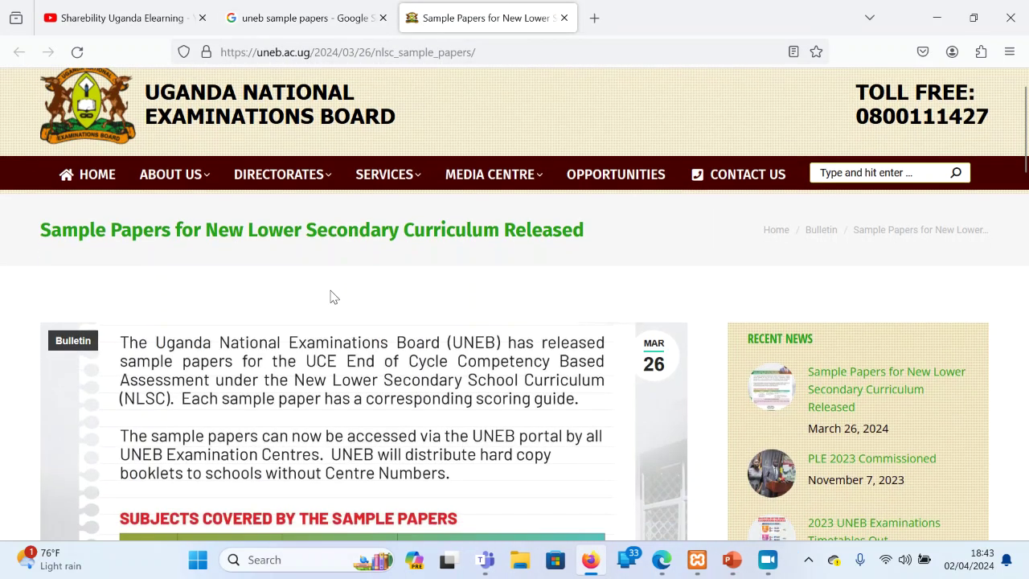
scroll(325, 293, down, 3)
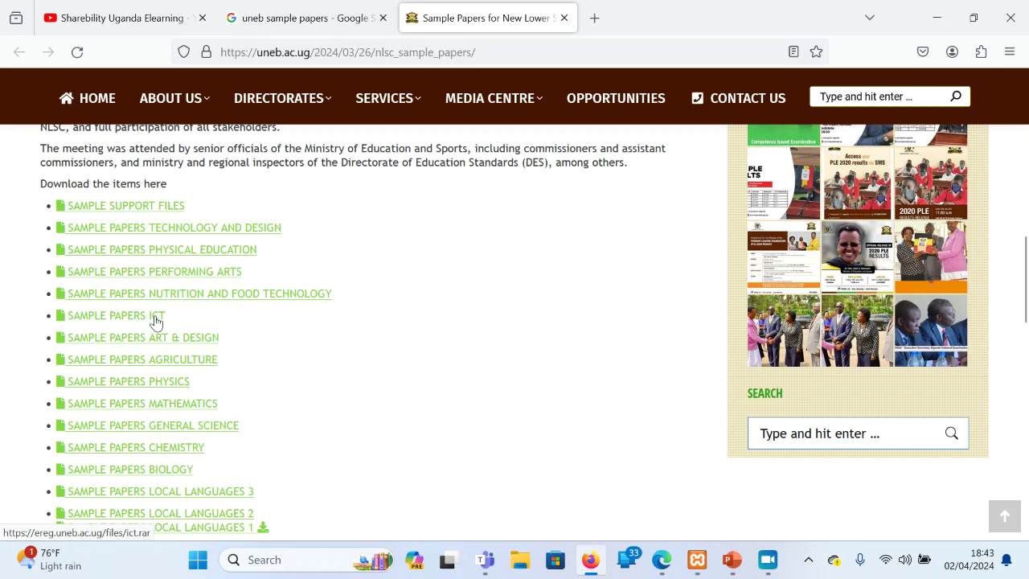
click(935, 18)
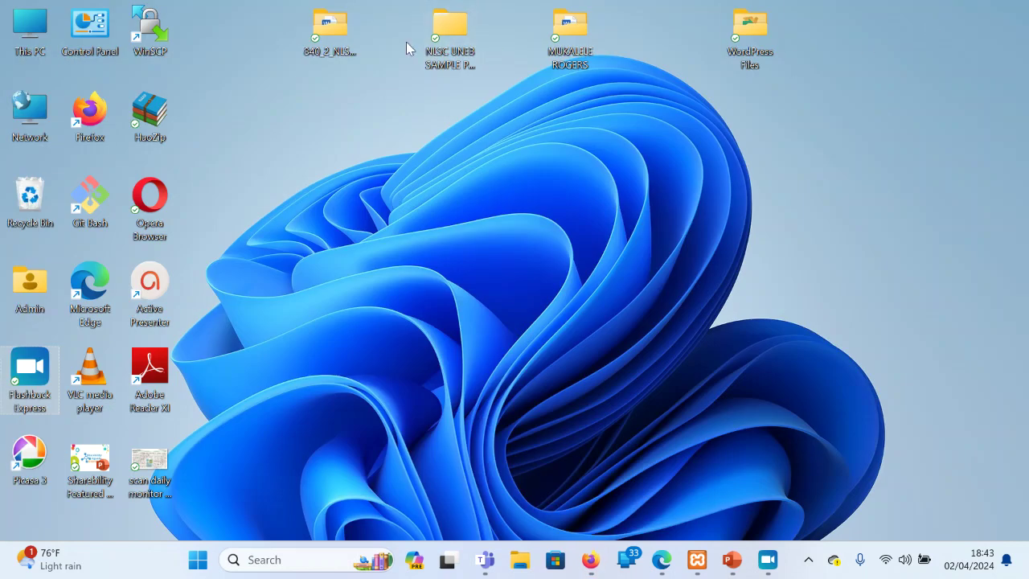
In the maximized NLSC folder, extract all 22 archives with 7-Zip, each into its own folder
double_click(452, 36)
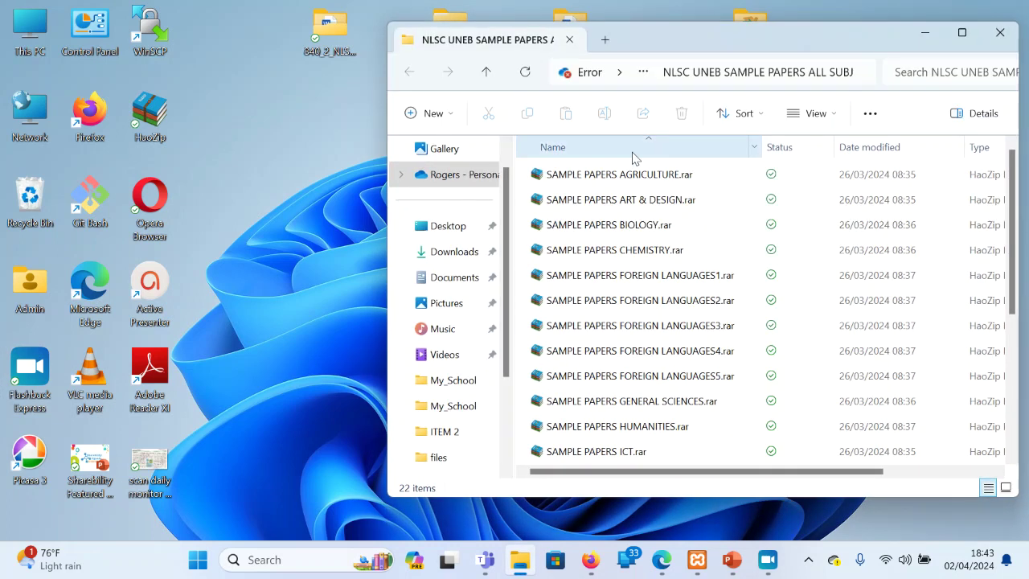
double_click(778, 43)
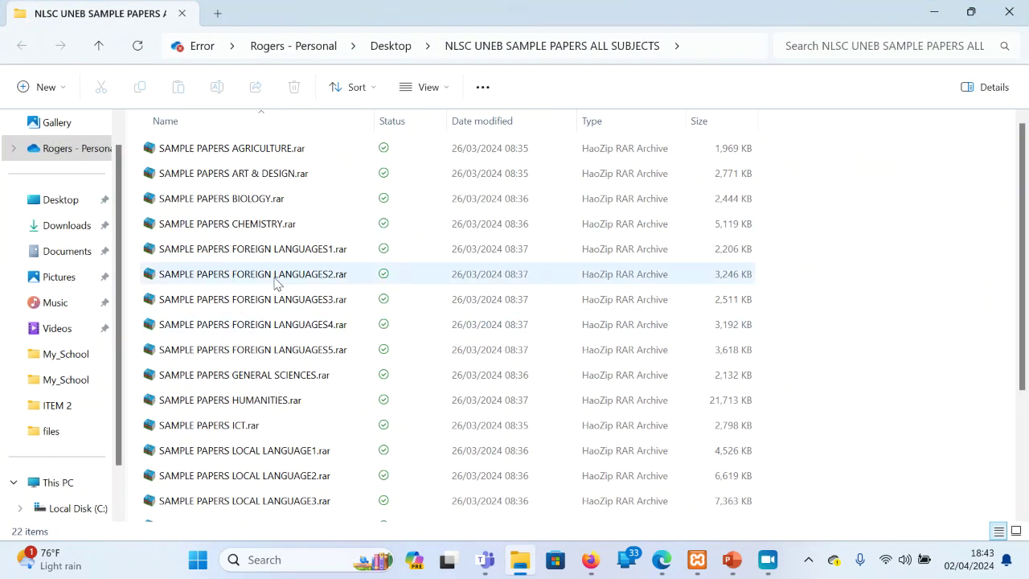
key(ctrl+a)
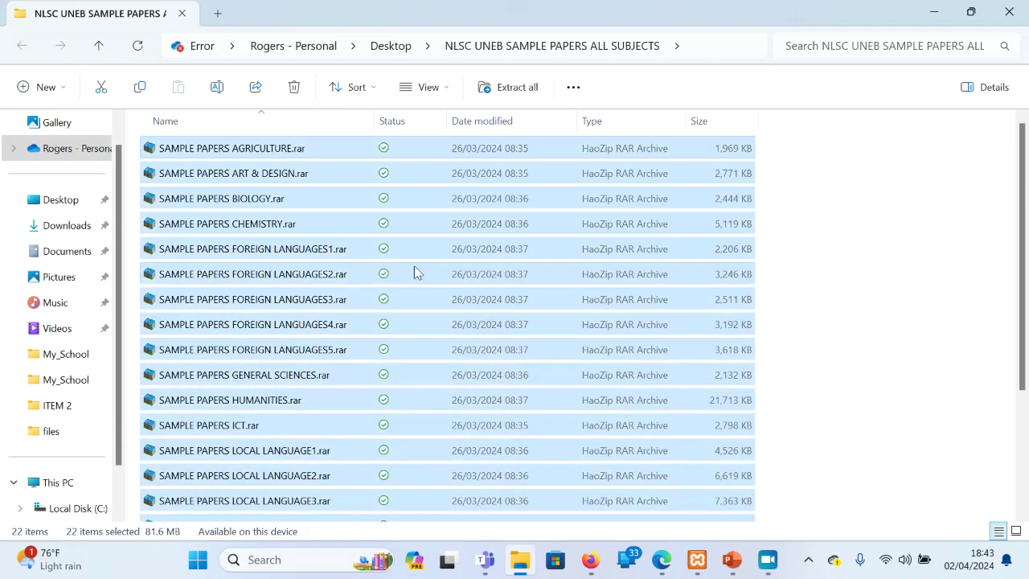
right_click(279, 203)
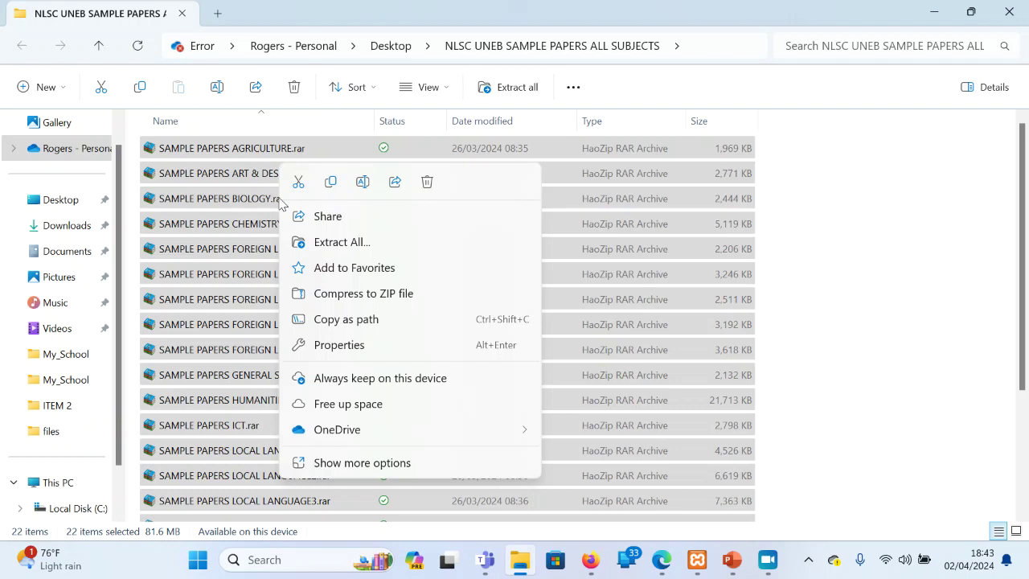
click(366, 462)
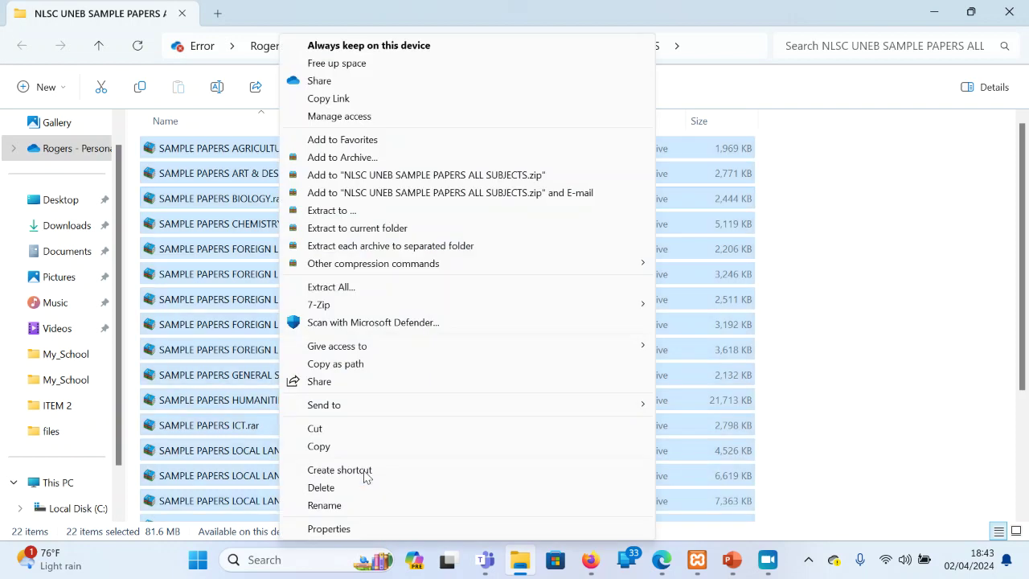
mouse_move(330, 309)
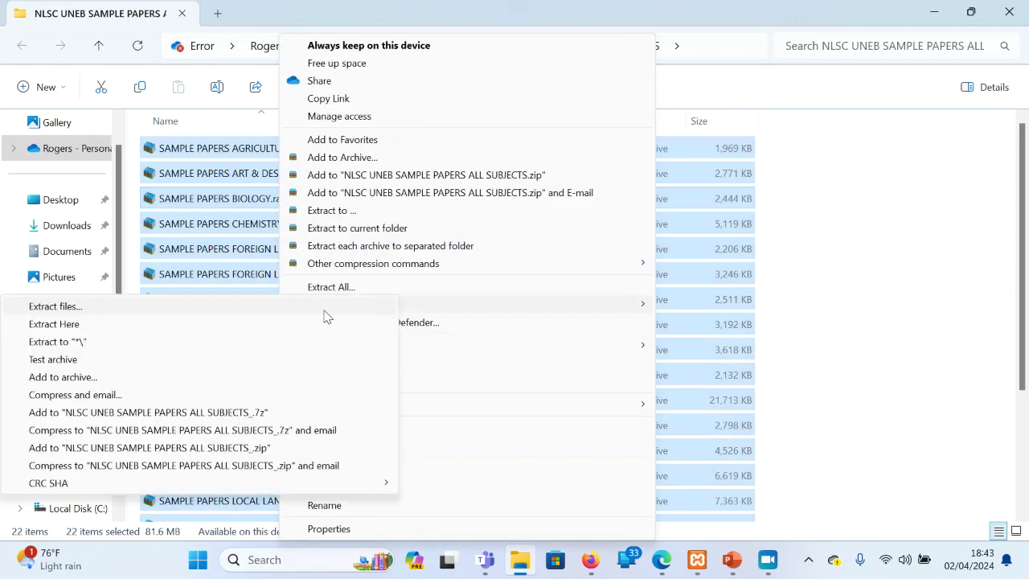
click(86, 345)
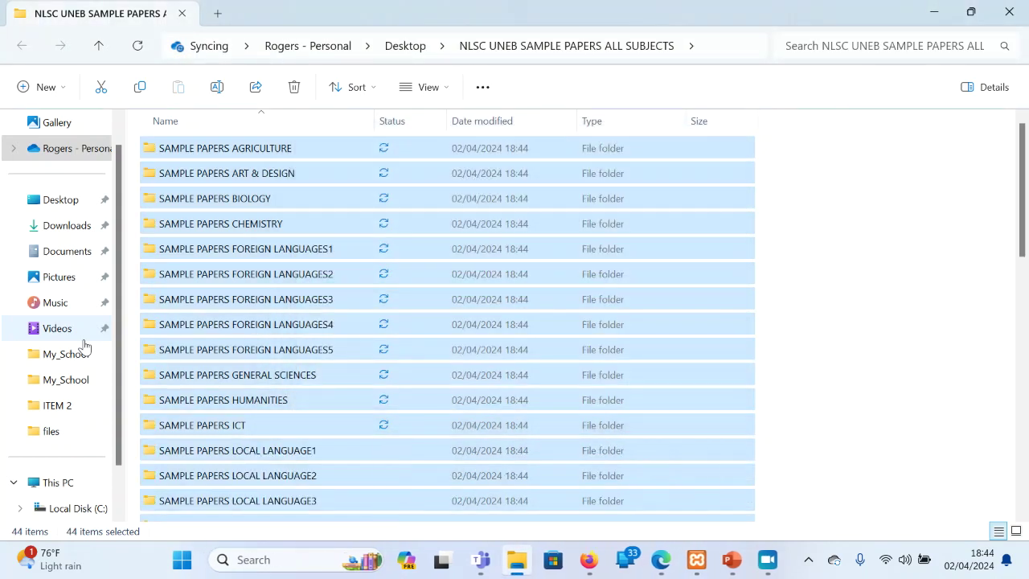
Open SAMPLE PAPERS ICT and the paper 840_2_NLSC_Sample_24.pdf
click(815, 346)
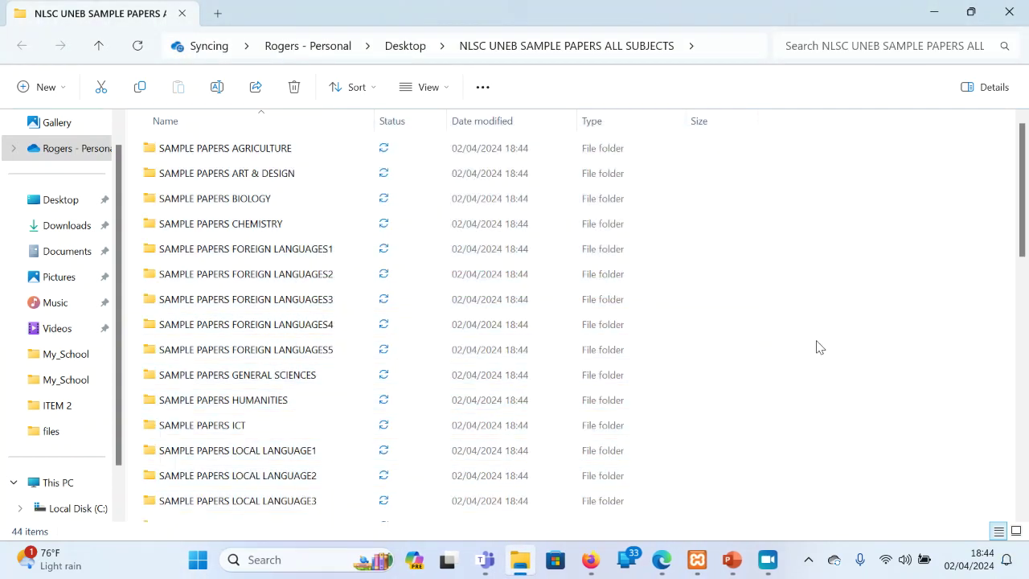
double_click(282, 434)
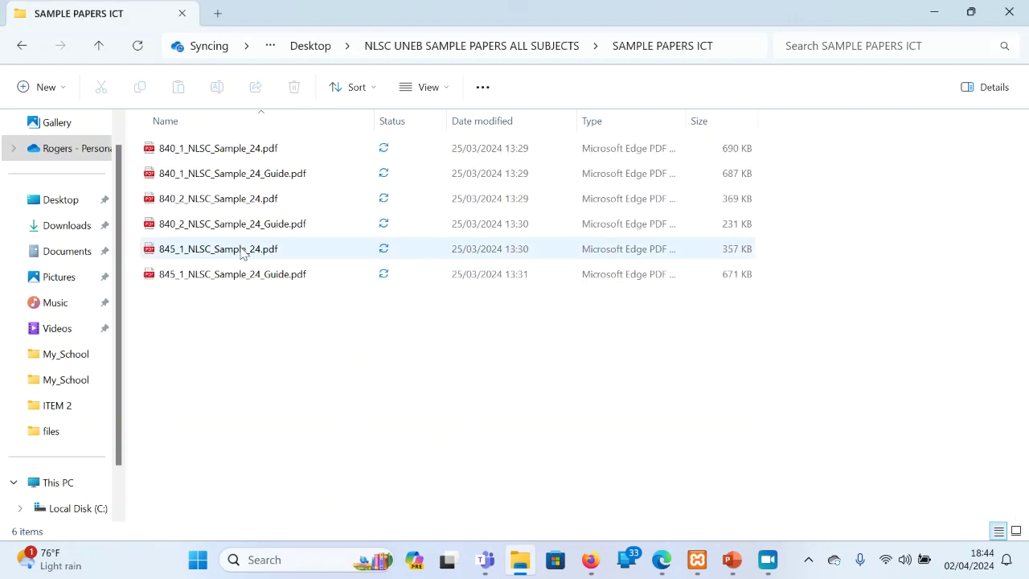
double_click(236, 209)
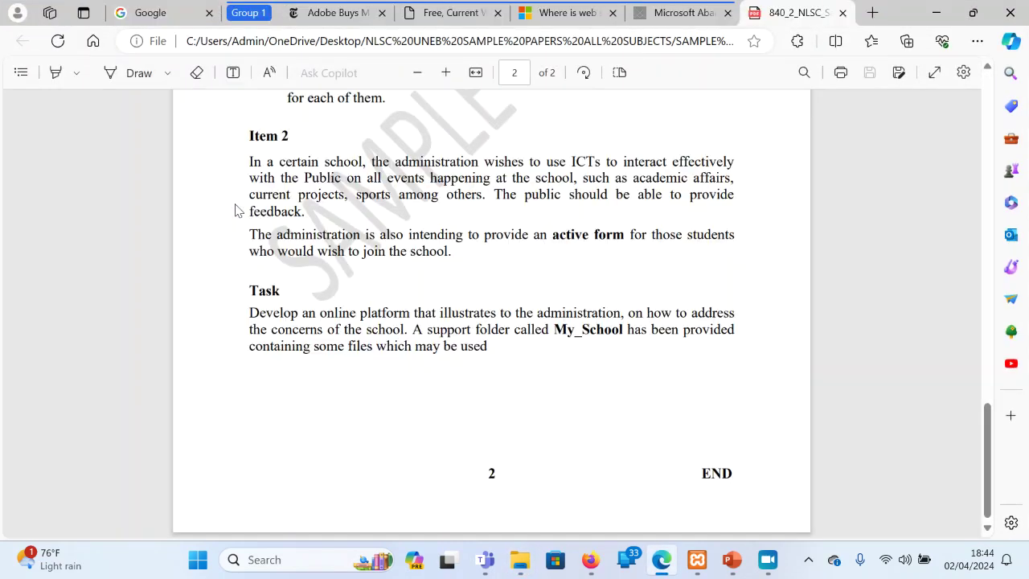
Review the paper's instructions, highlighting the word 'Compact'
scroll(236, 209, up, 10)
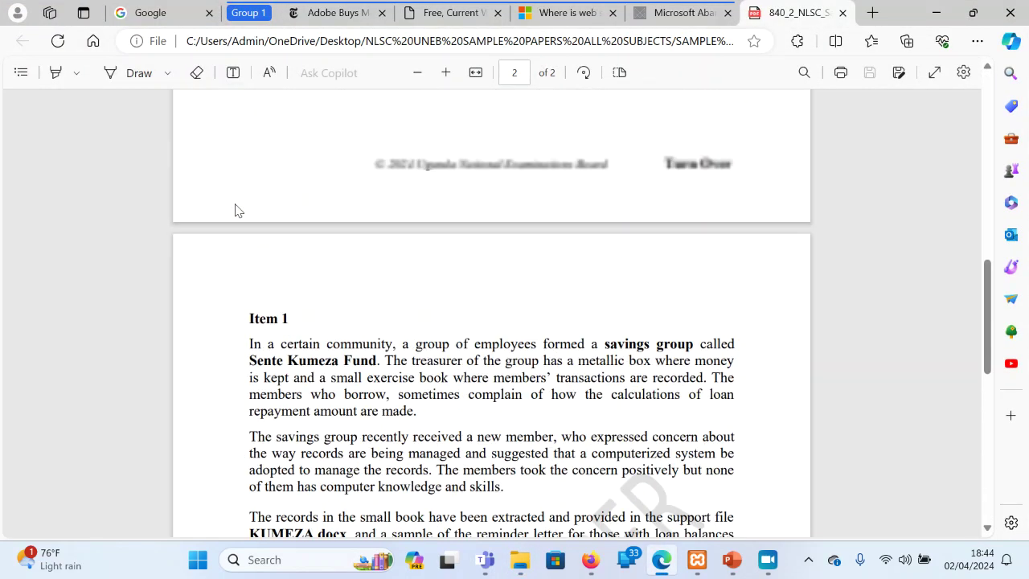
scroll(236, 209, up, 3)
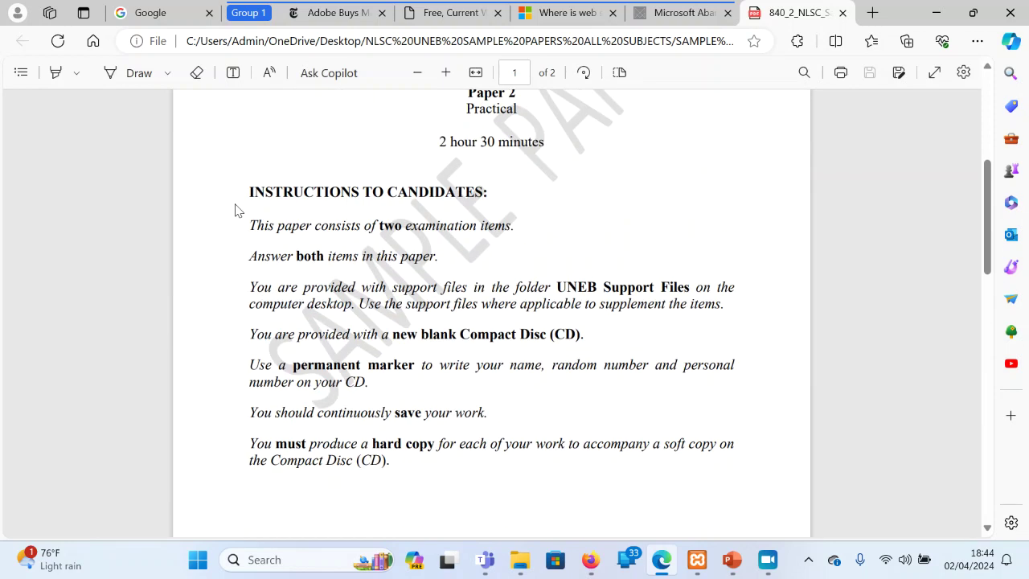
scroll(235, 209, down, 2)
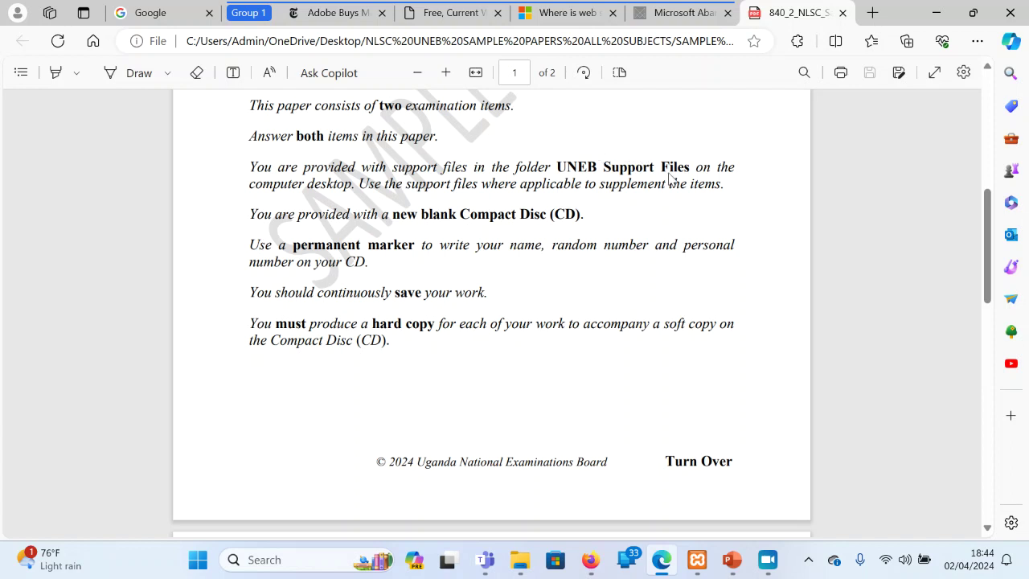
double_click(481, 214)
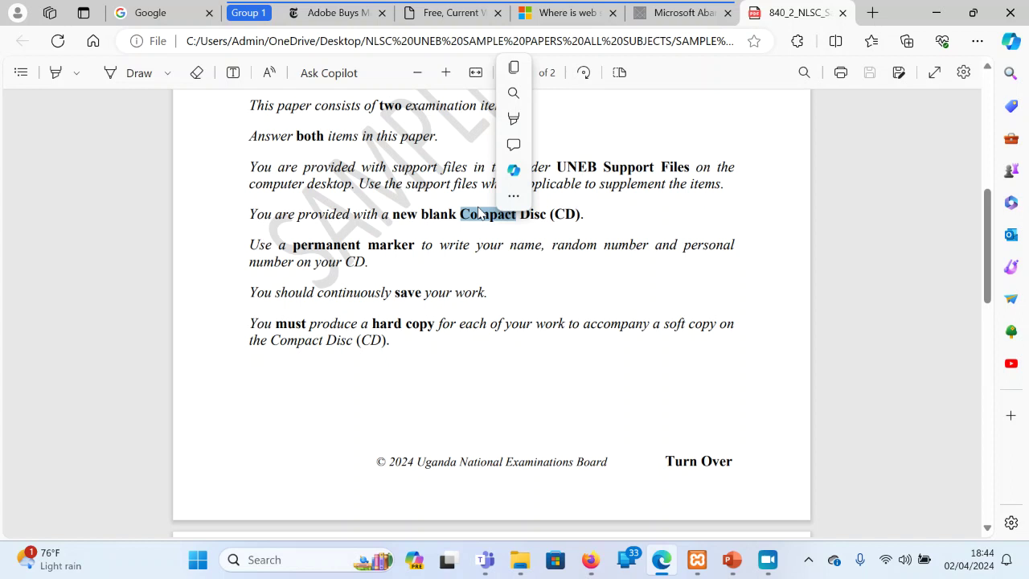
click(421, 233)
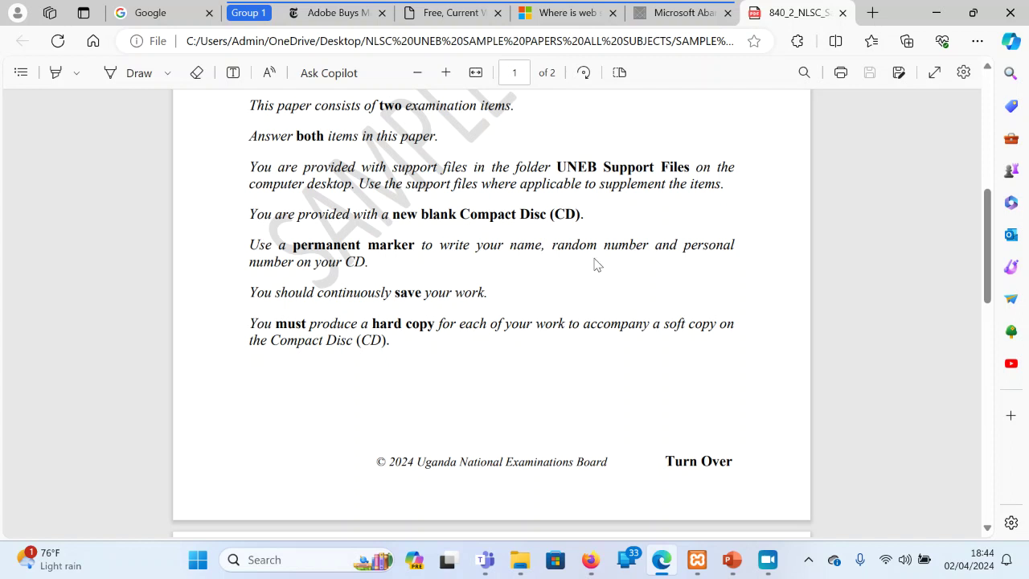
Go over Item 2, highlighting 'ICTs', 'sports' and the Task paragraph, then minimize Edge
scroll(595, 263, down, 10)
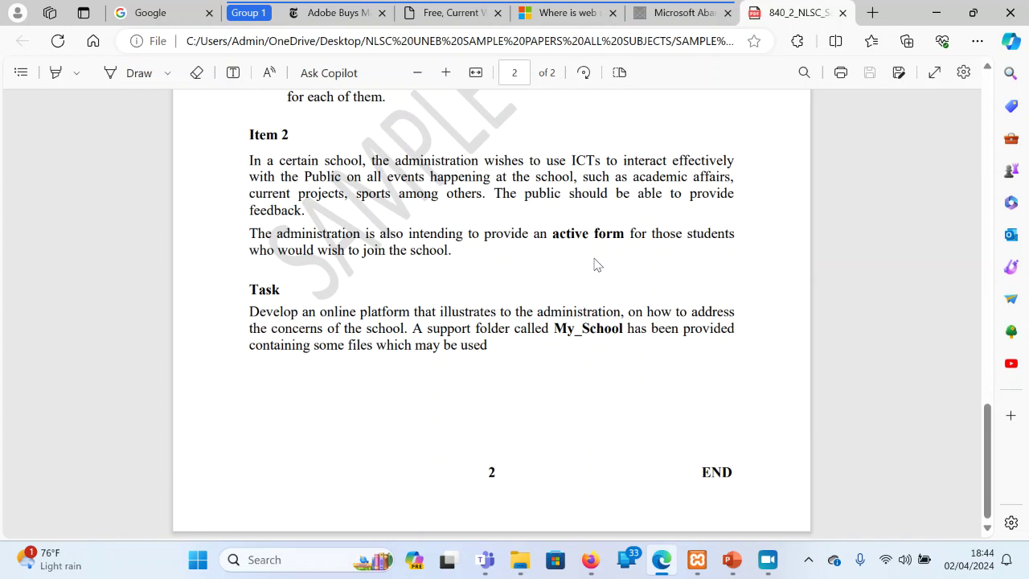
scroll(595, 264, up, 1)
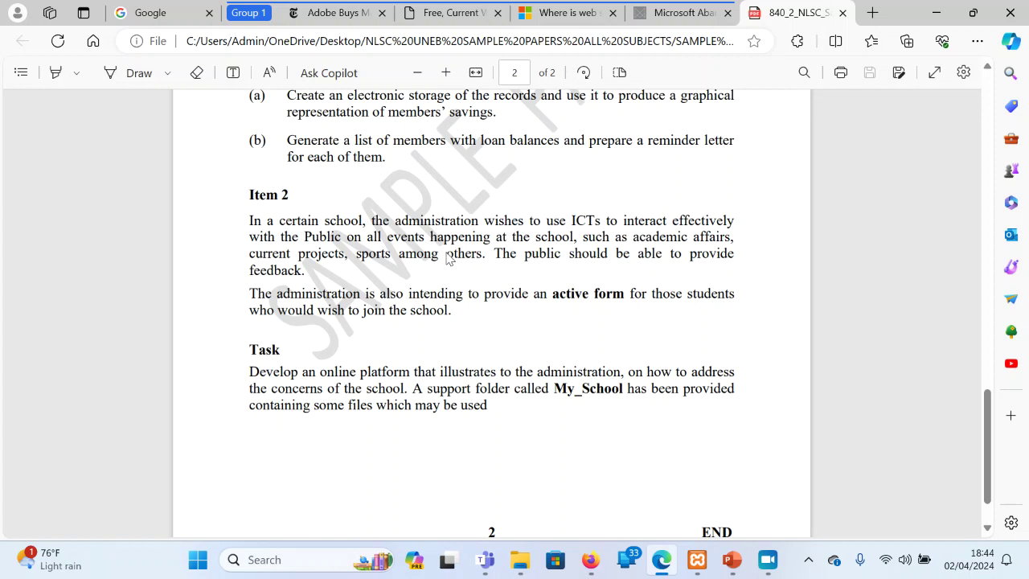
double_click(585, 223)
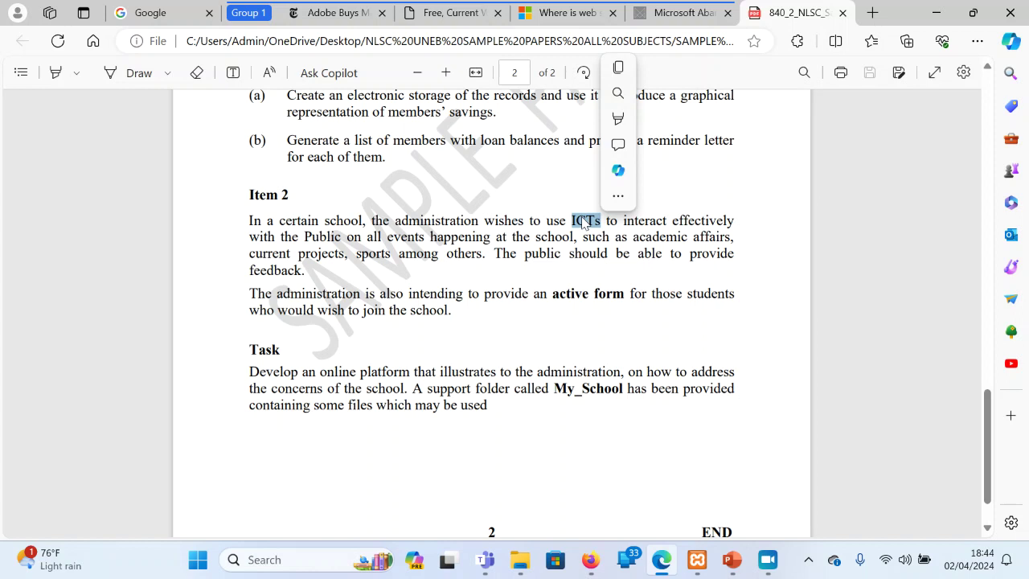
click(304, 213)
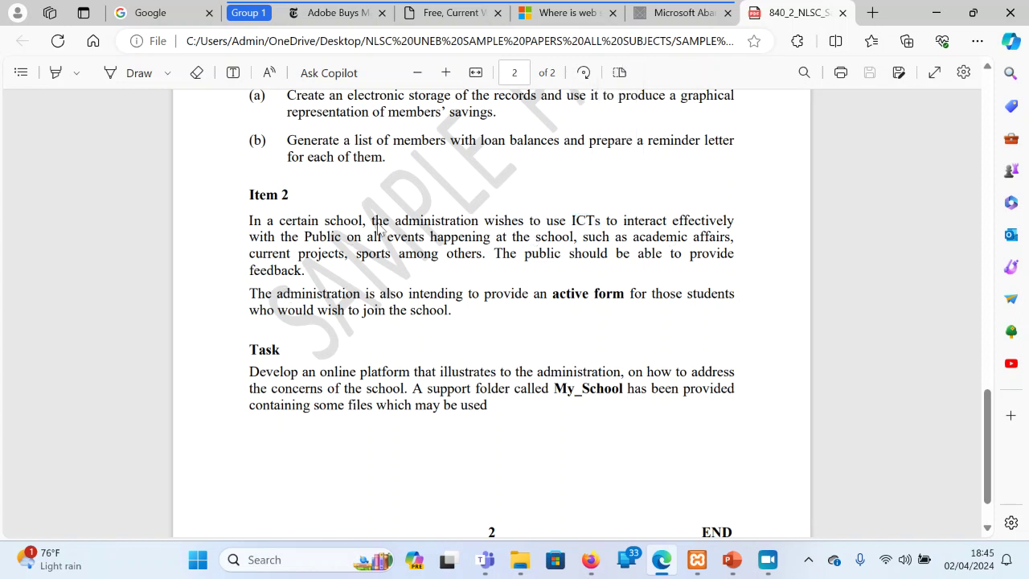
double_click(381, 252)
drag(507, 306, 486, 406)
click(664, 281)
click(929, 23)
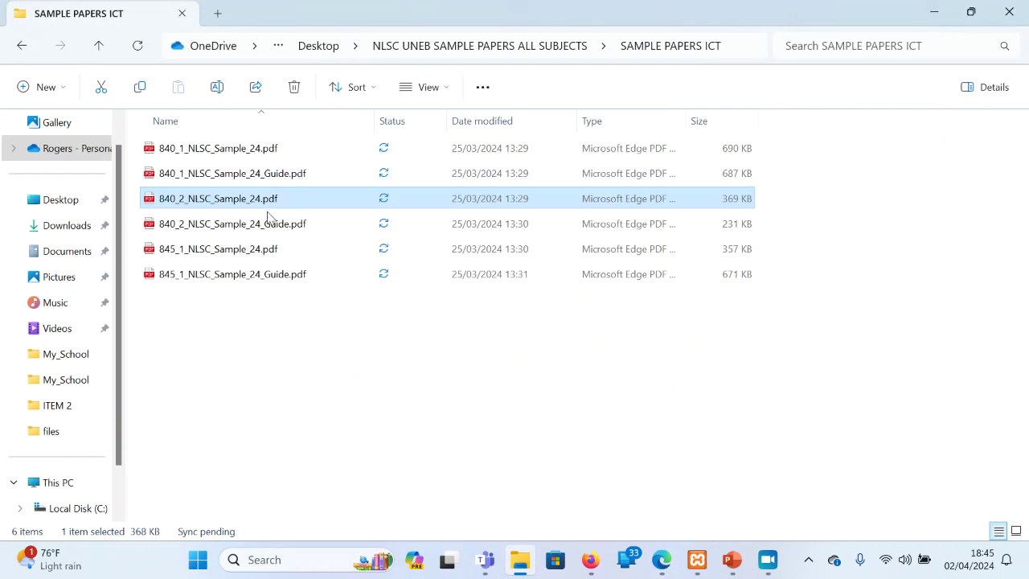
Browse SAMPLE SUPPORT FILES to the My_School images, picking out Vollayball.jpg and football.jfif
key(BackSpace)
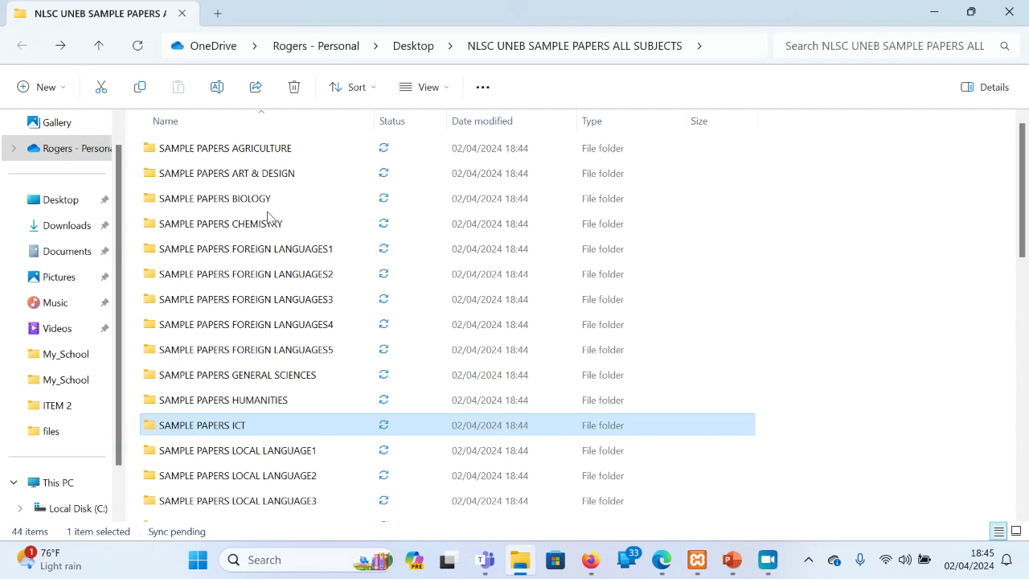
scroll(463, 254, down, 5)
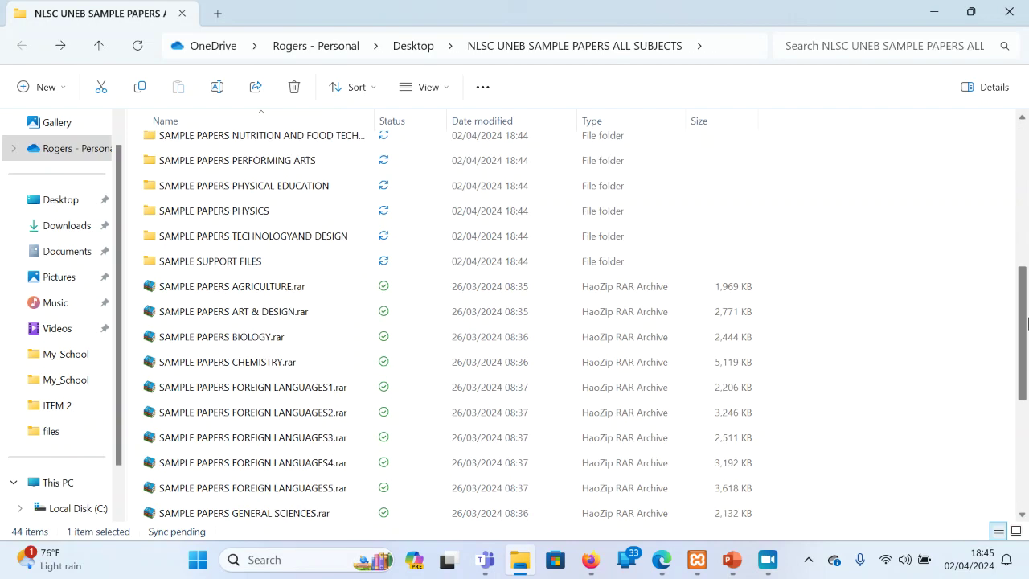
double_click(305, 261)
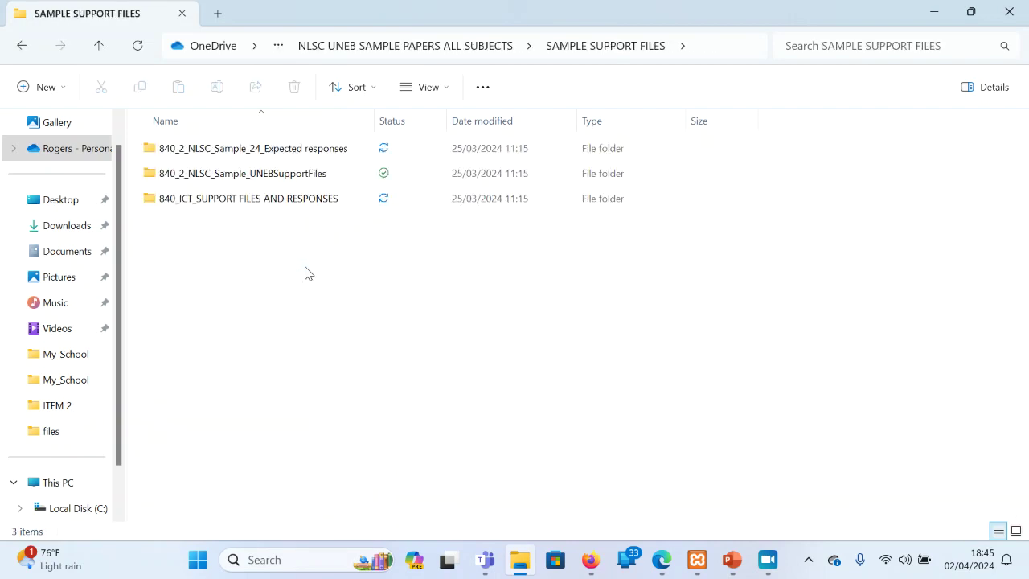
double_click(273, 173)
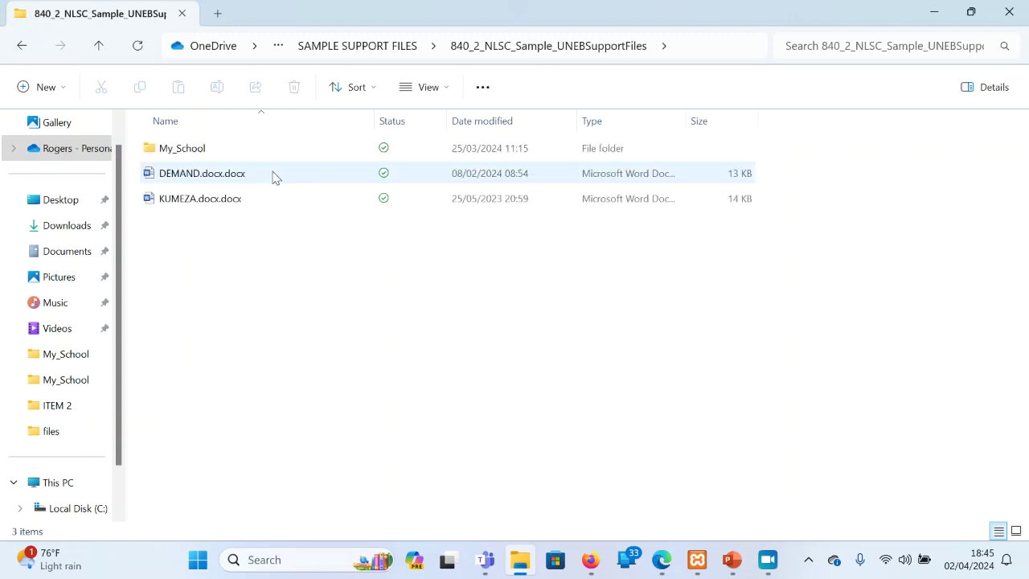
double_click(218, 153)
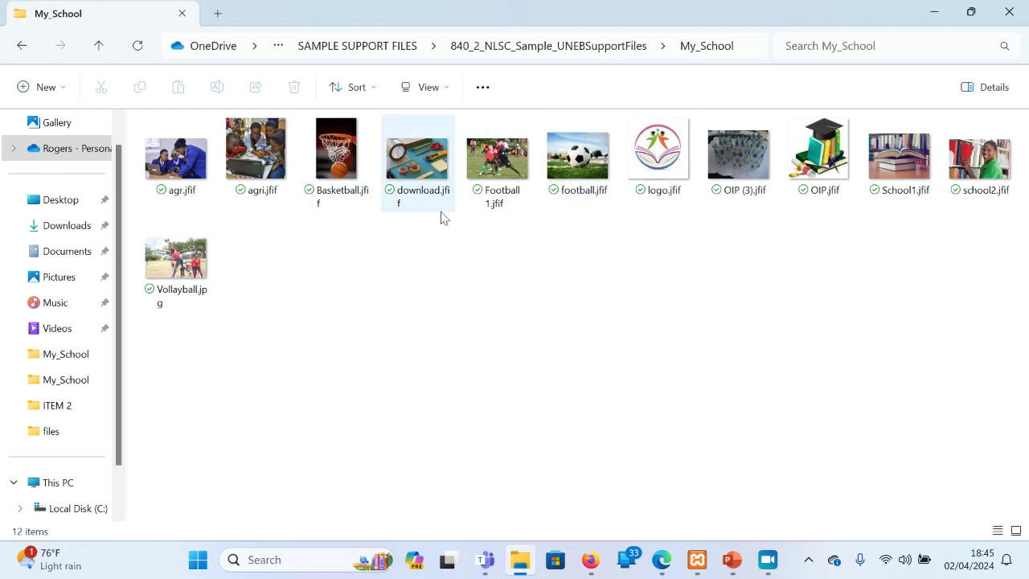
click(191, 293)
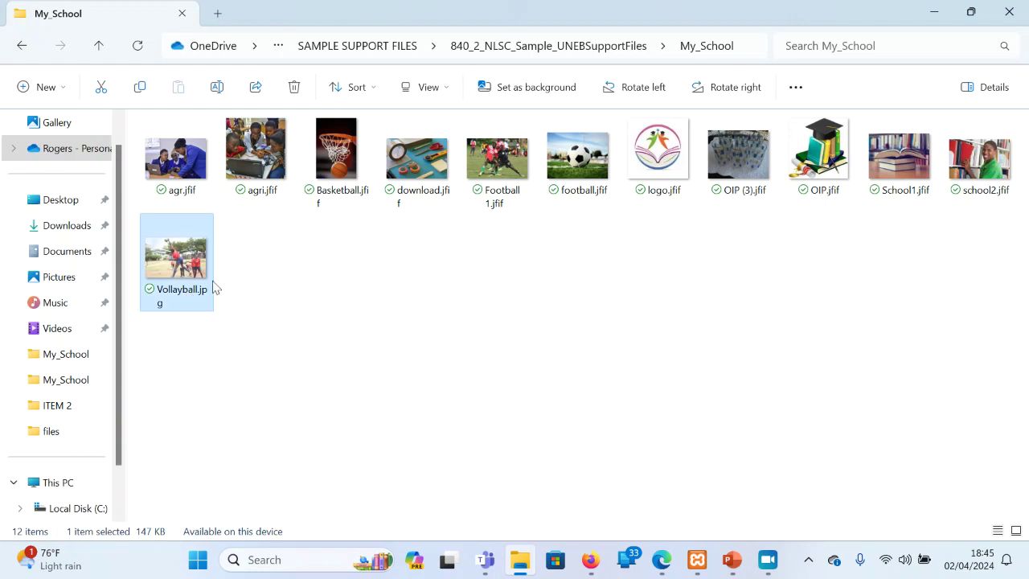
click(589, 190)
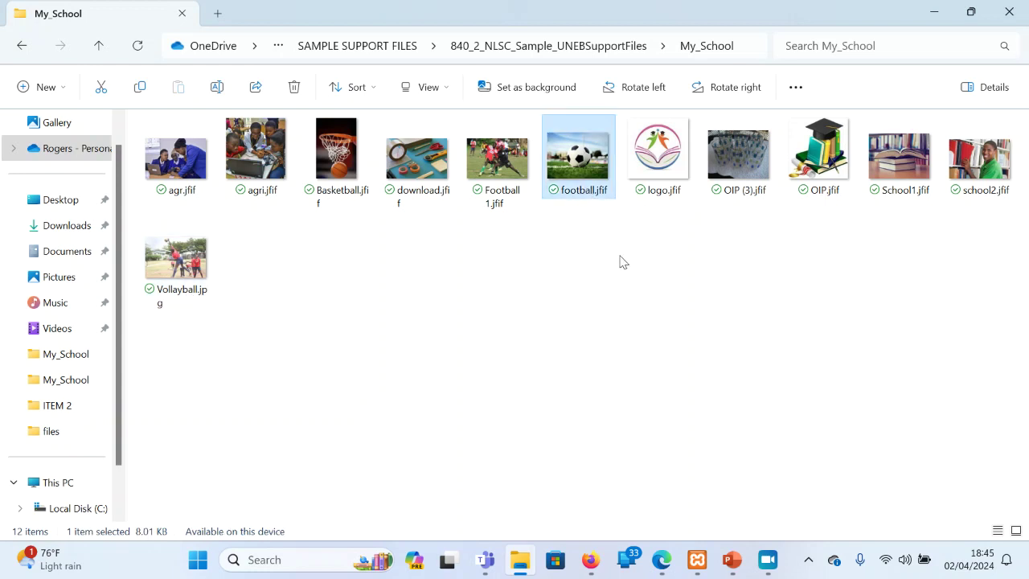
Open the ITEM 2 folder inside 840_2_NLSC_Sample_24_Expected responses
key(alt+Left)
key(alt+Left)
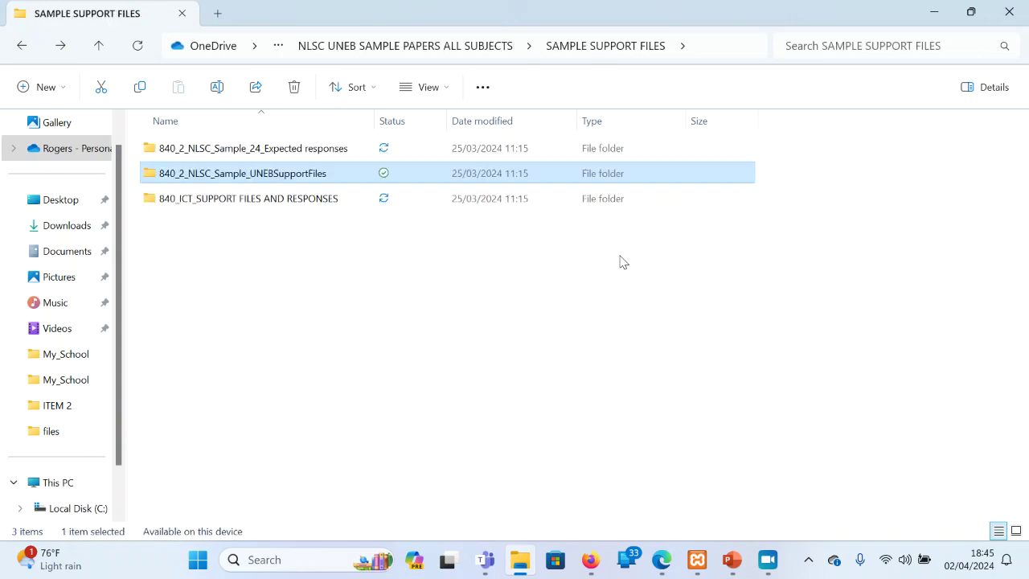
double_click(304, 152)
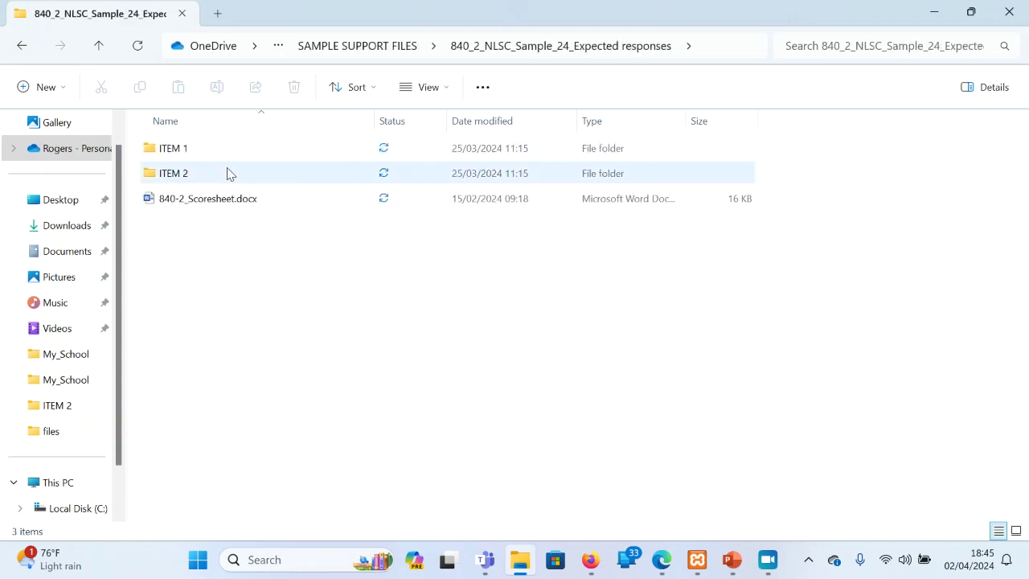
double_click(224, 178)
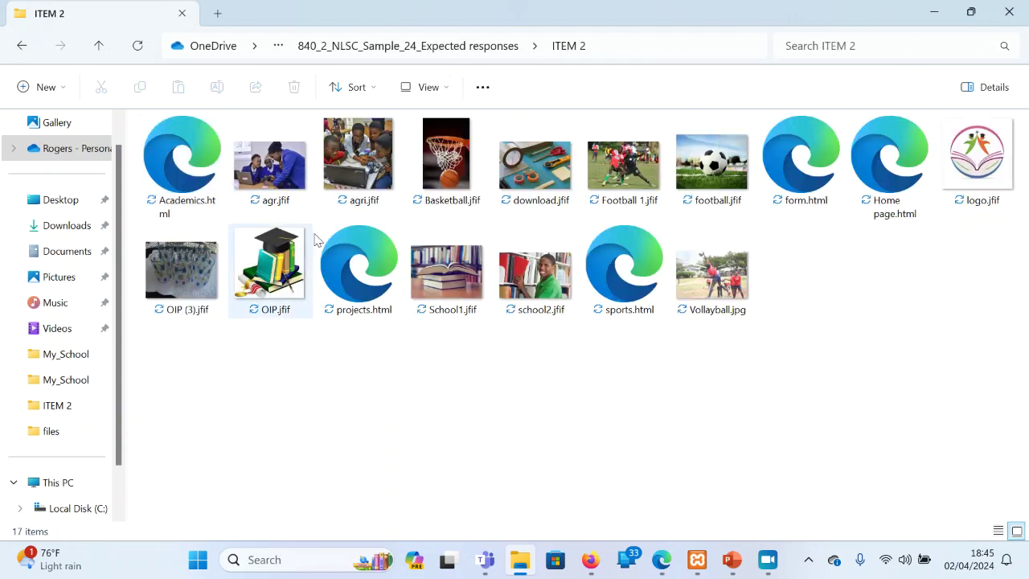
Open Home page.html and browse the Projects, Academic and Sports pages
double_click(901, 184)
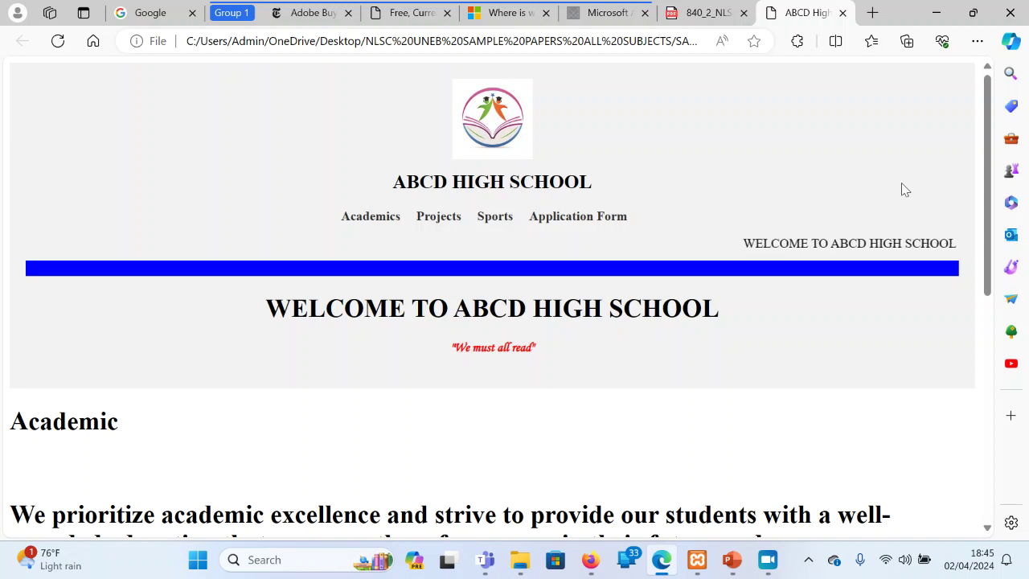
click(430, 218)
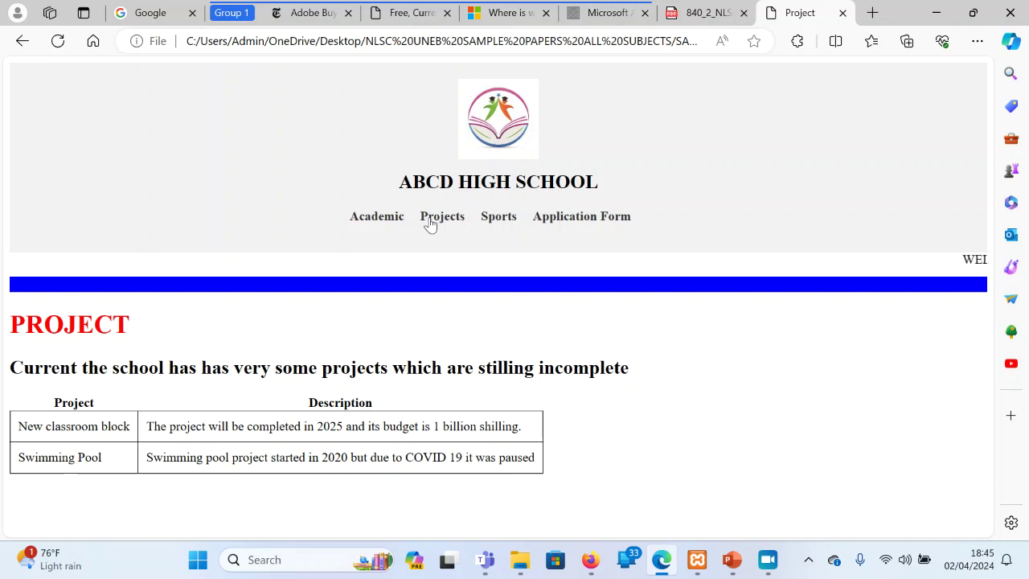
click(377, 218)
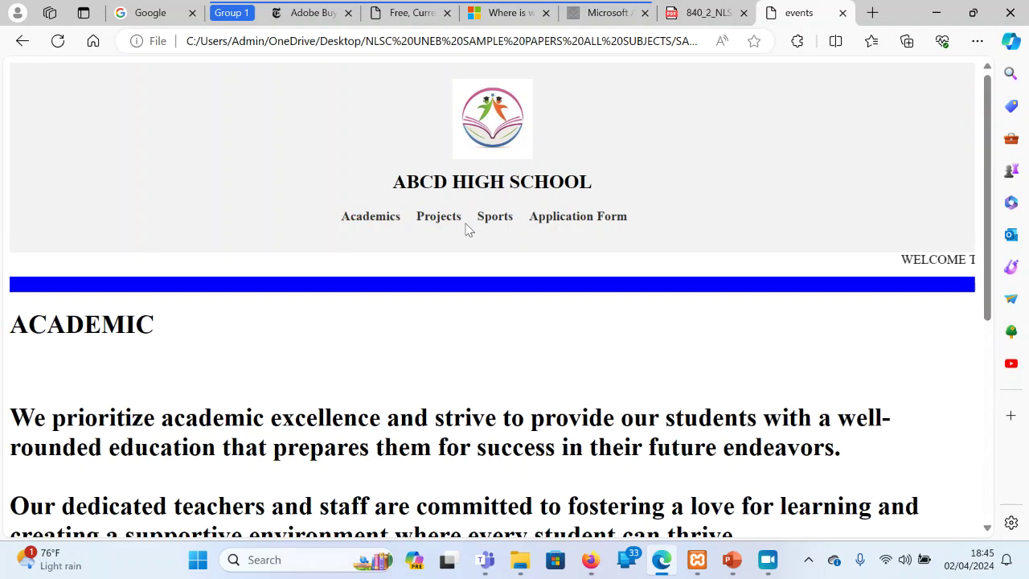
scroll(467, 229, down, 1)
scroll(466, 229, down, 5)
scroll(466, 230, up, 5)
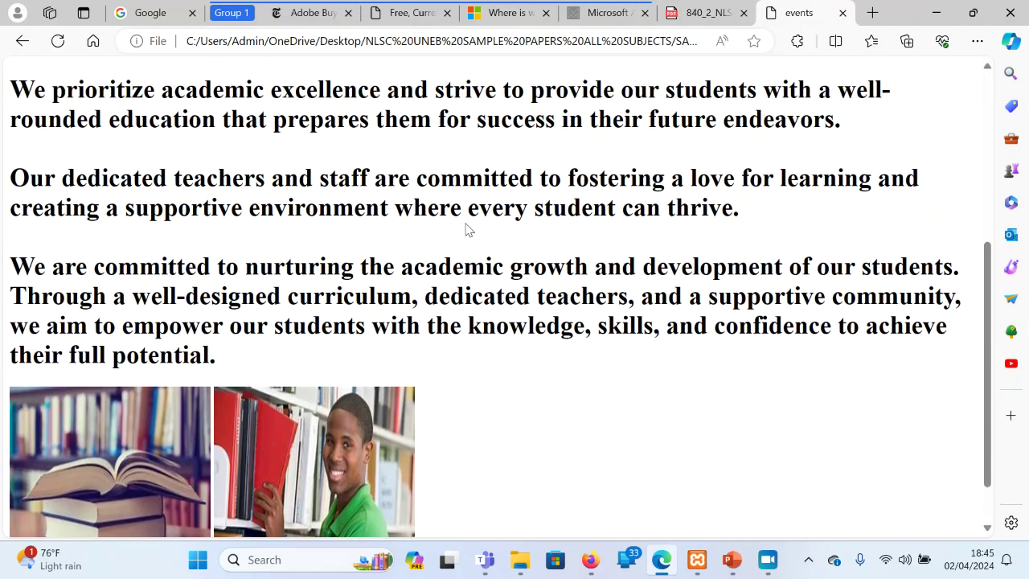
click(441, 218)
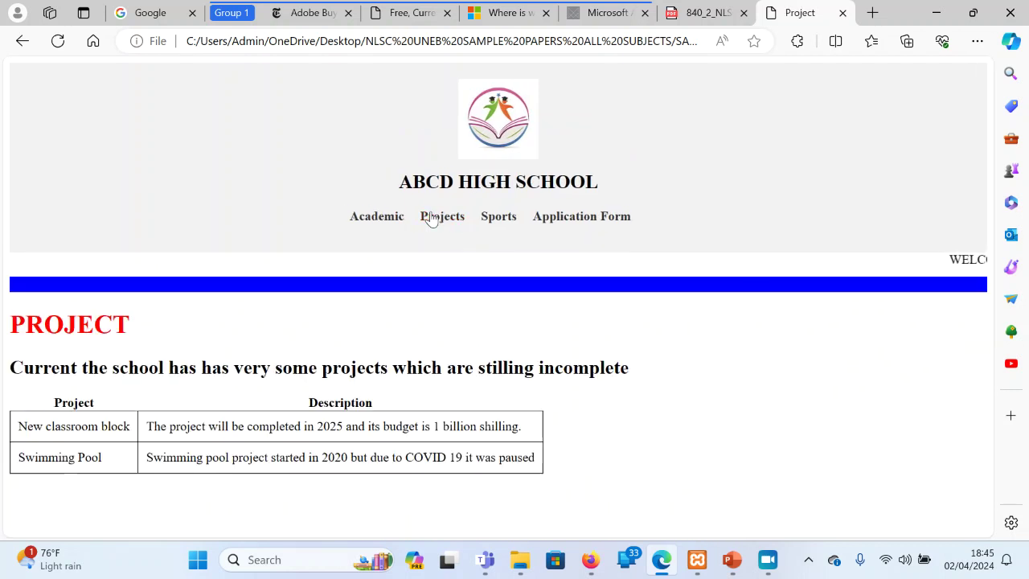
click(501, 220)
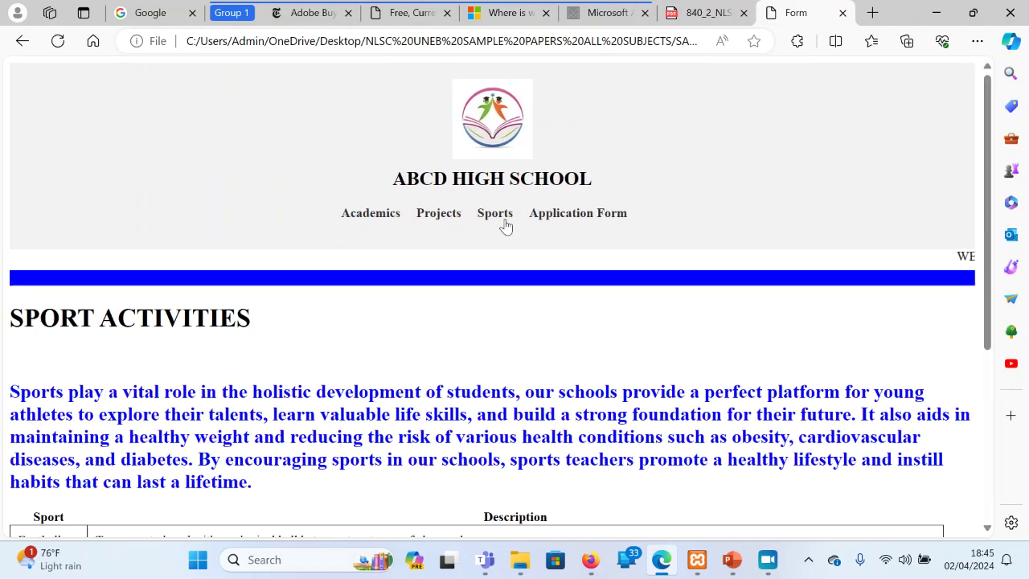
View the Application Form page and its First Name field, then minimize Edge and go back in Explorer
click(560, 218)
scroll(561, 218, down, 2)
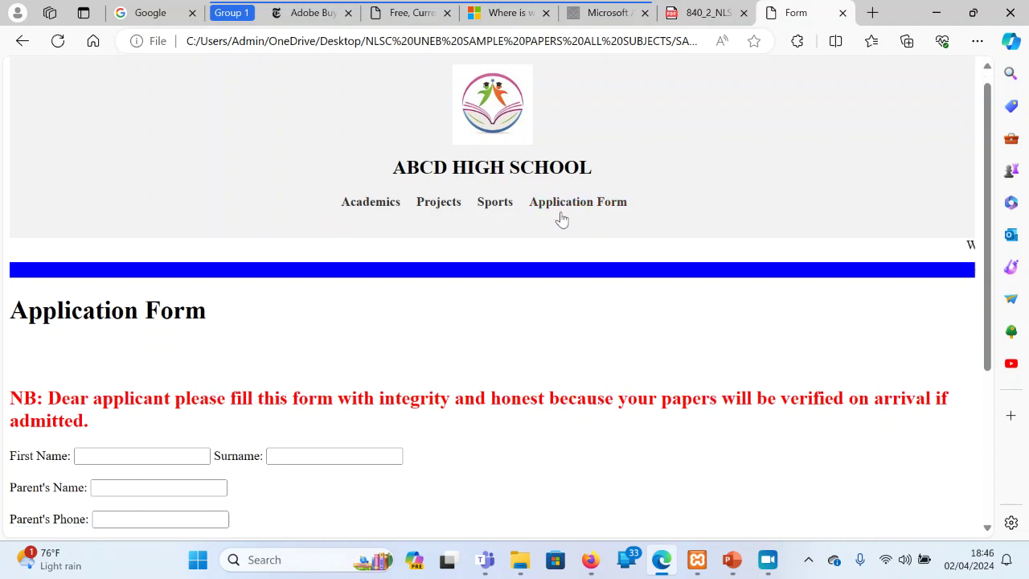
click(112, 225)
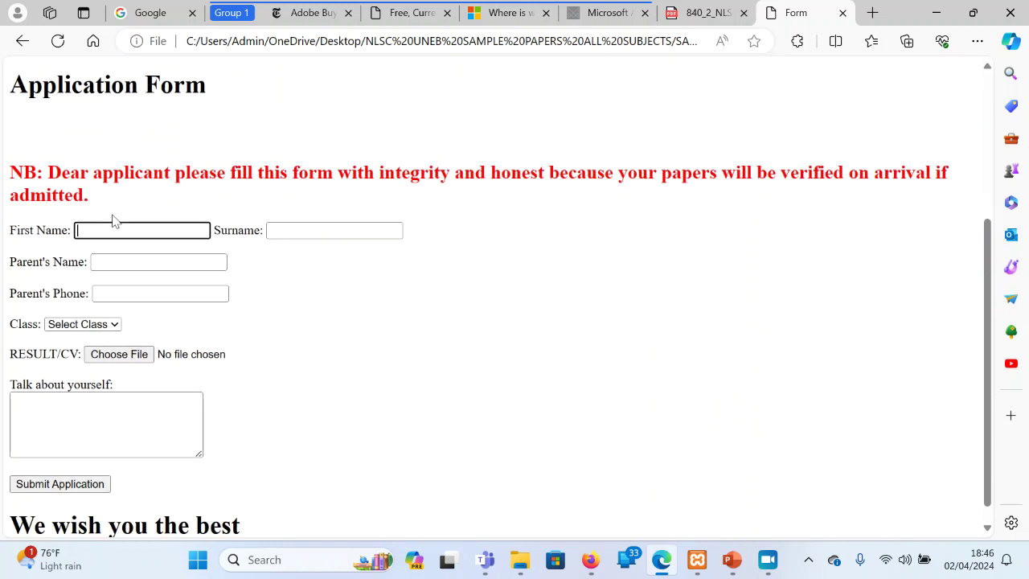
click(421, 165)
scroll(420, 164, up, 3)
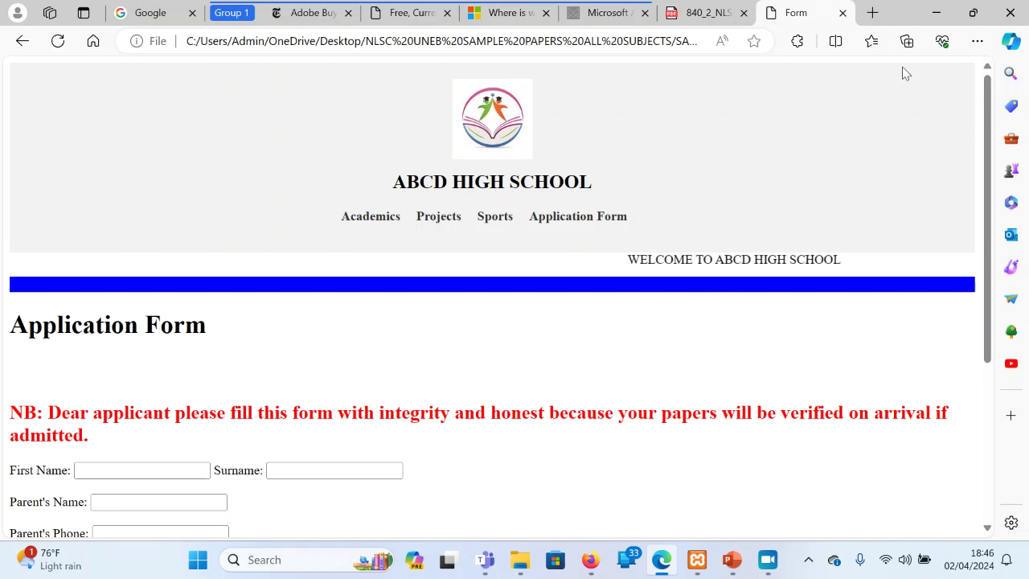
click(934, 12)
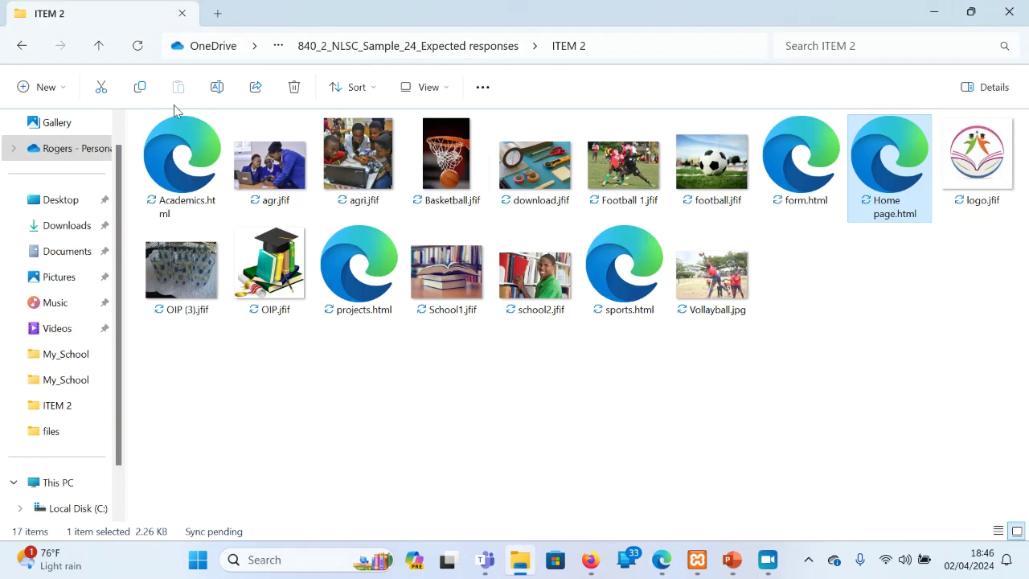
click(20, 48)
click(21, 48)
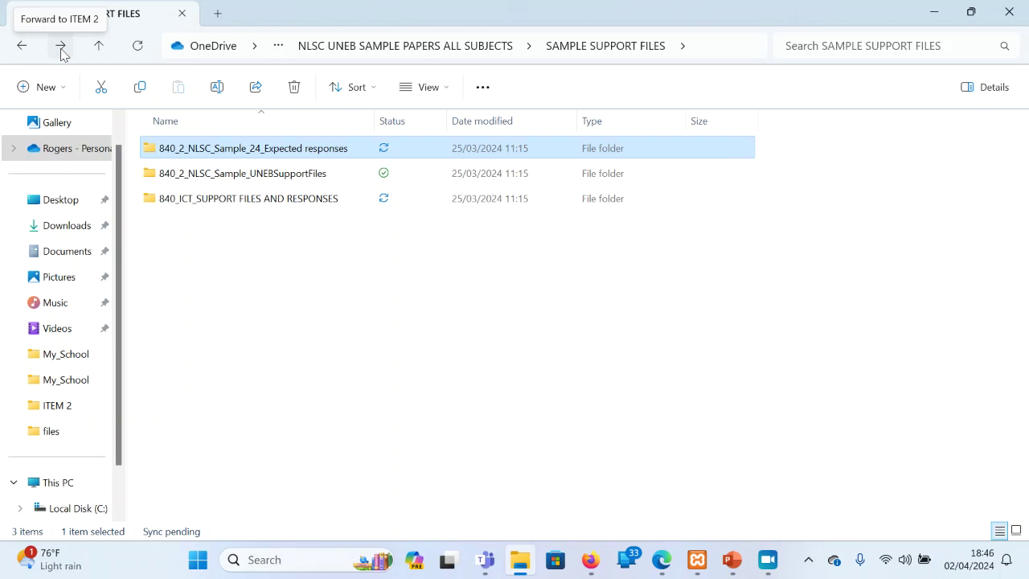
Go back to the all-subjects folder, open SAMPLE PAPERS ICT, then 840_2_NLSC_Sample_24_Guide.pdf
key(alt+Left)
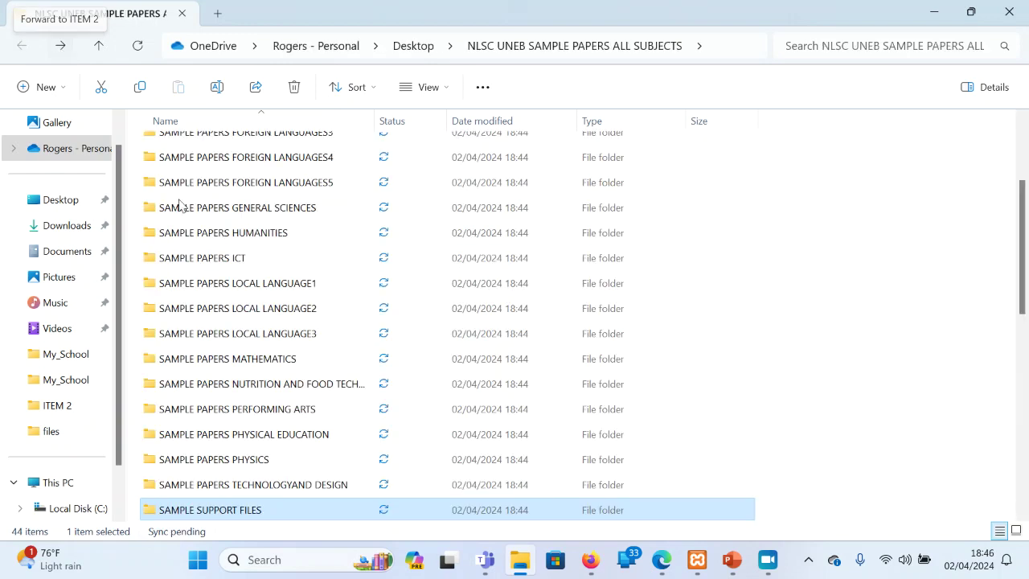
double_click(238, 256)
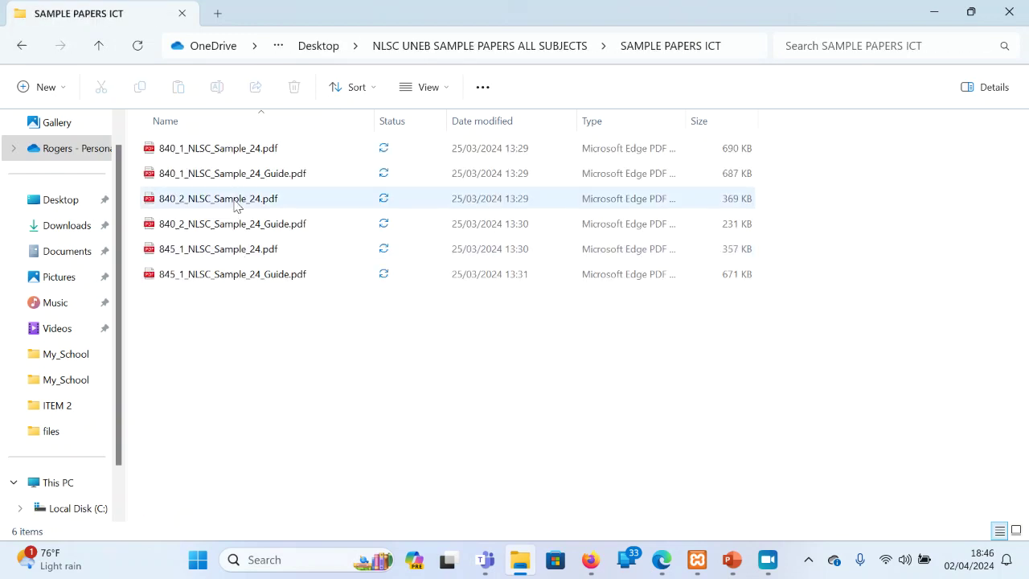
double_click(283, 226)
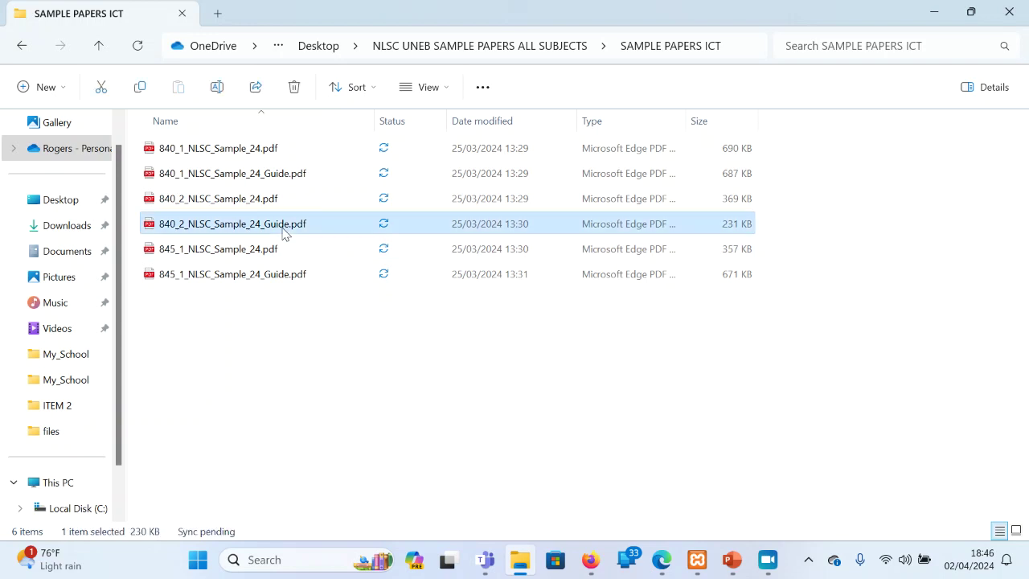
Highlight the guide's phrase about webpage authoring applications
scroll(282, 233, down, 3)
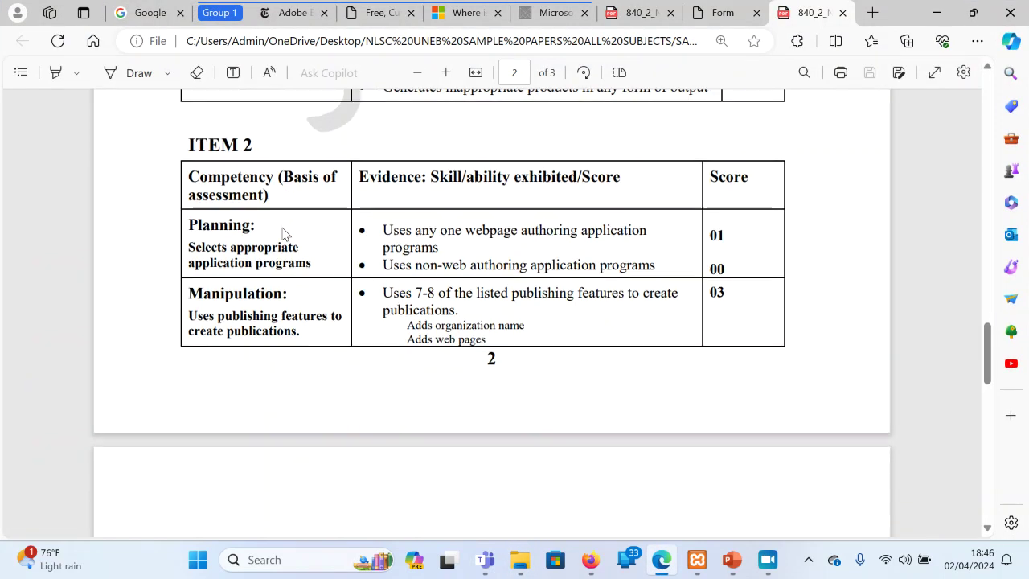
scroll(283, 233, up, 2)
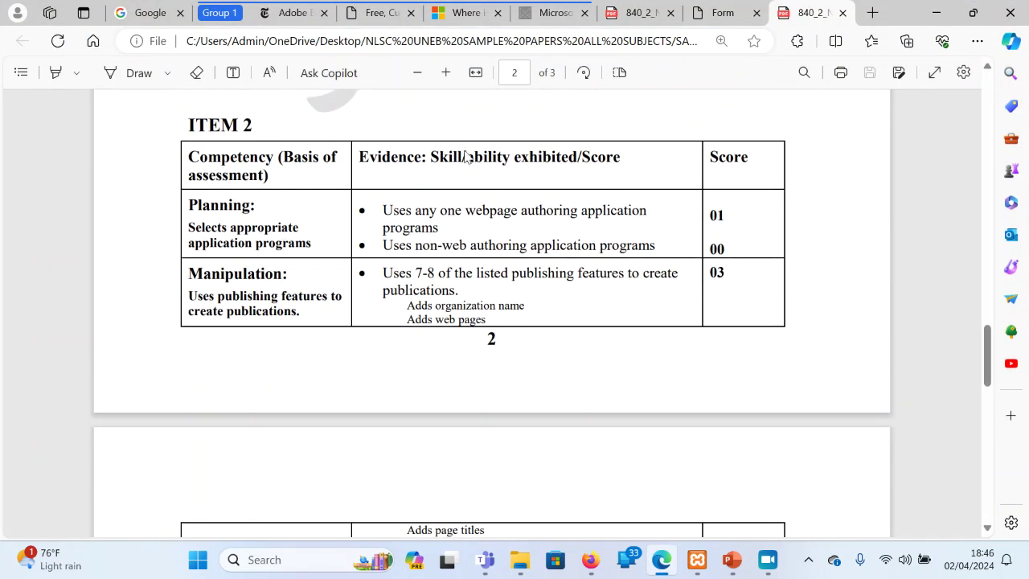
drag(463, 211, 641, 219)
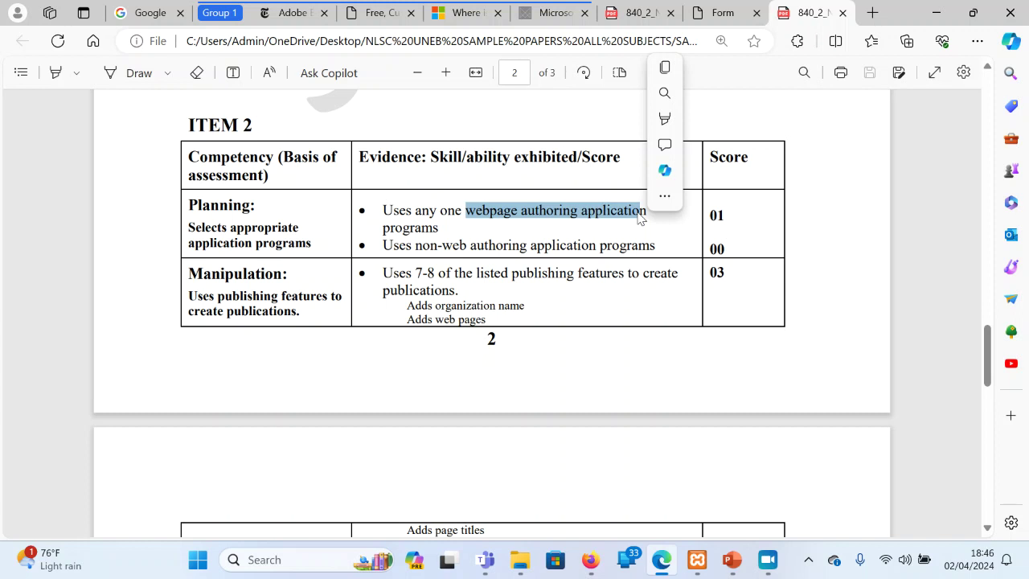
click(502, 297)
Scroll to the ITEM 2 competency and score table on page 2
scroll(502, 297, down, 5)
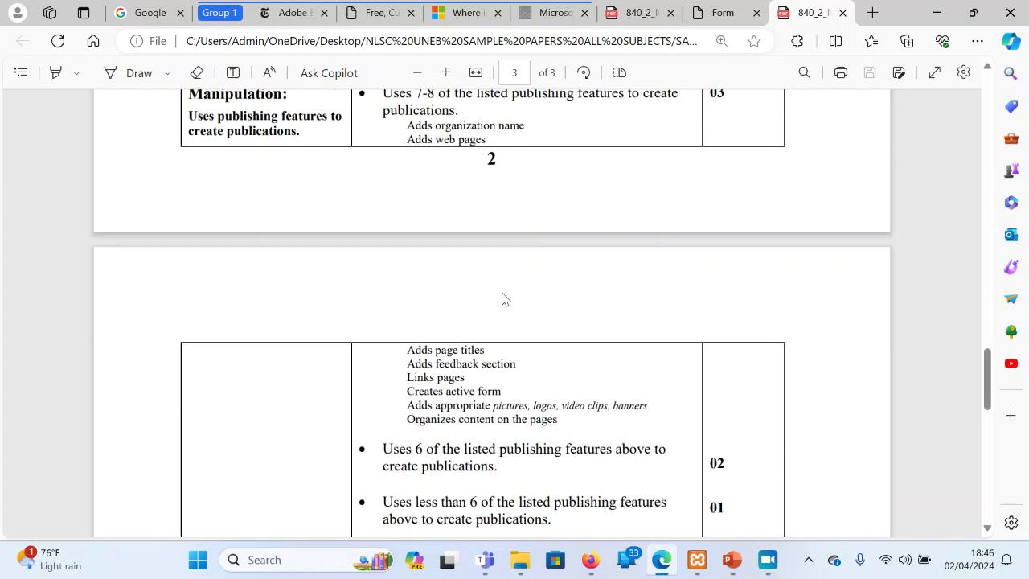
scroll(502, 297, up, 5)
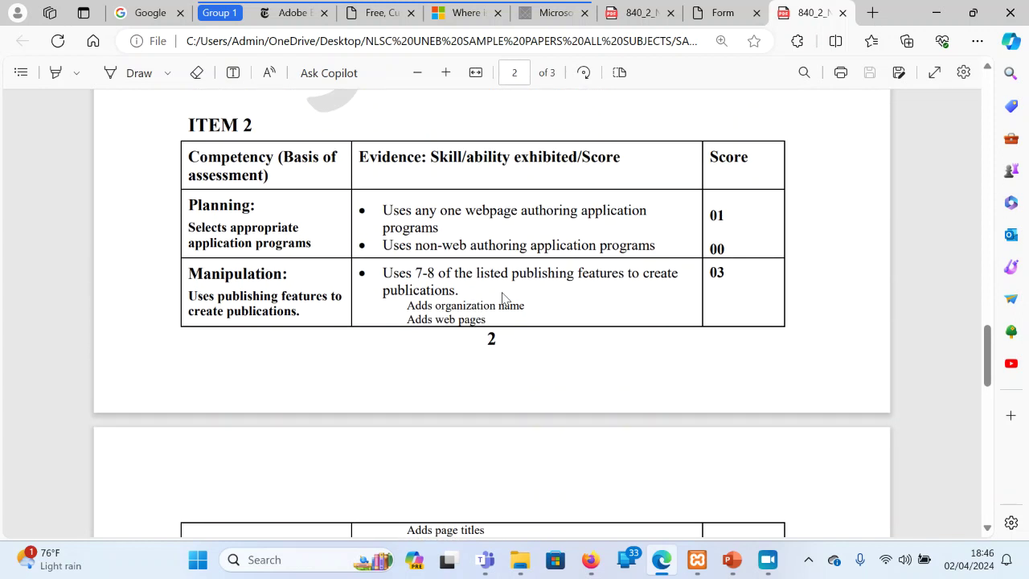
scroll(502, 297, down, 3)
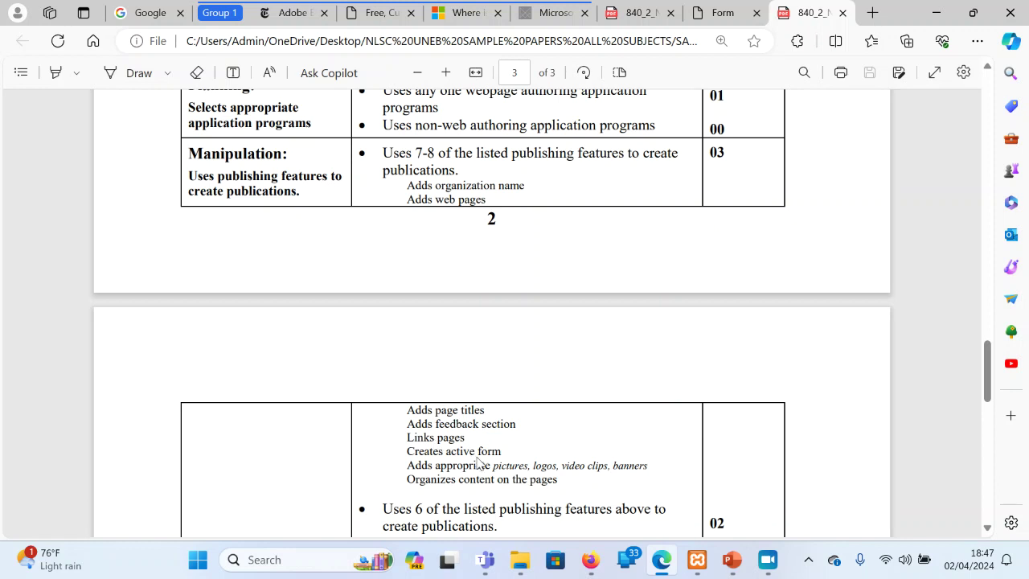
scroll(478, 463, down, 9)
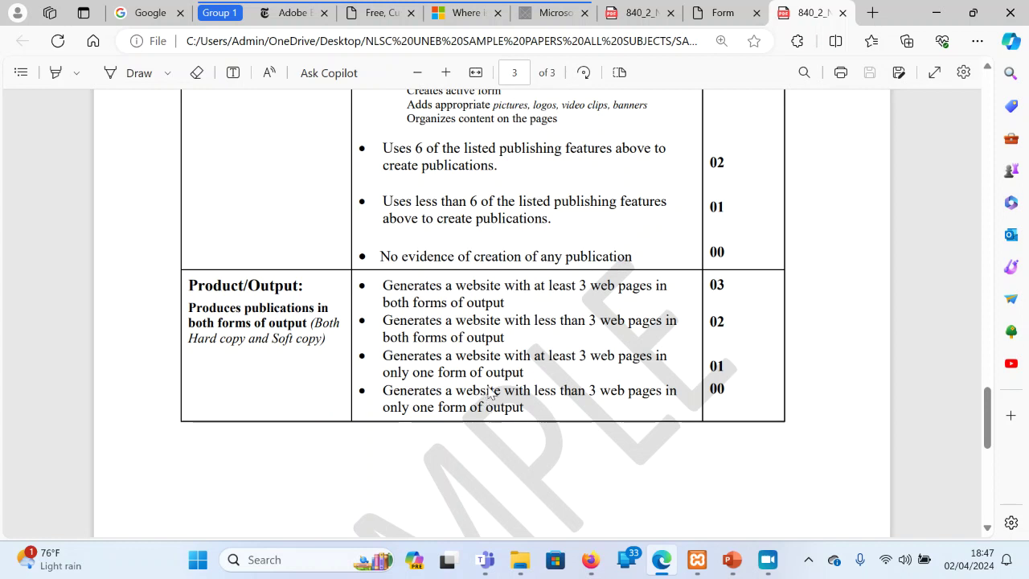
scroll(496, 331, up, 15)
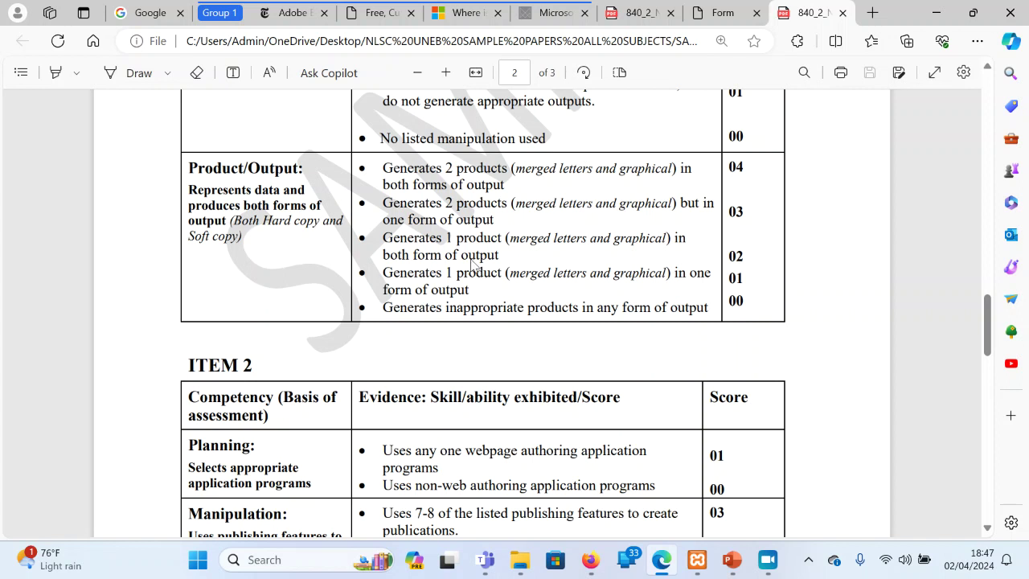
scroll(473, 266, down, 3)
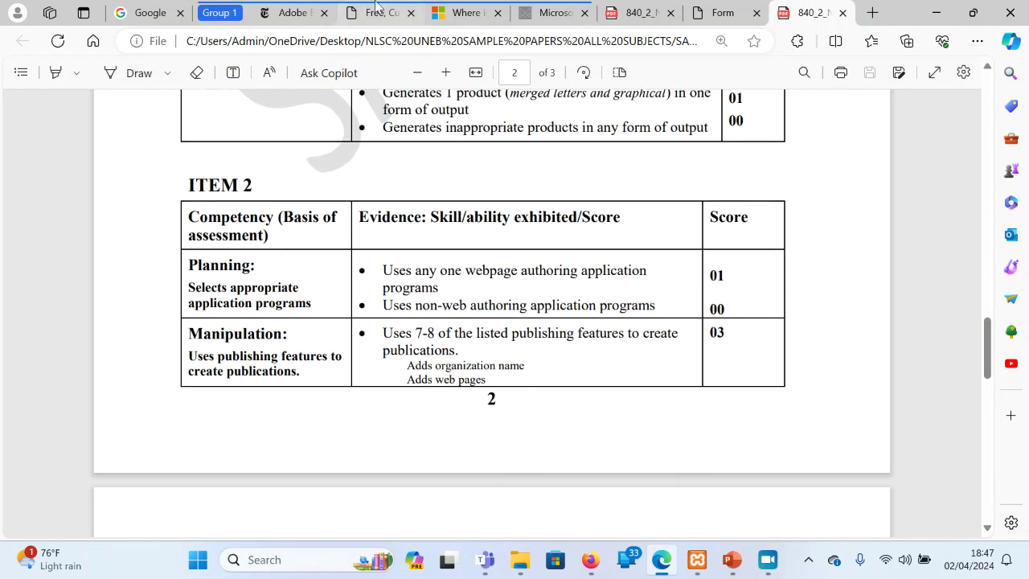
click(376, 12)
Scroll the WYSIWYG alternatives article back up to its title
scroll(462, 267, up, 5)
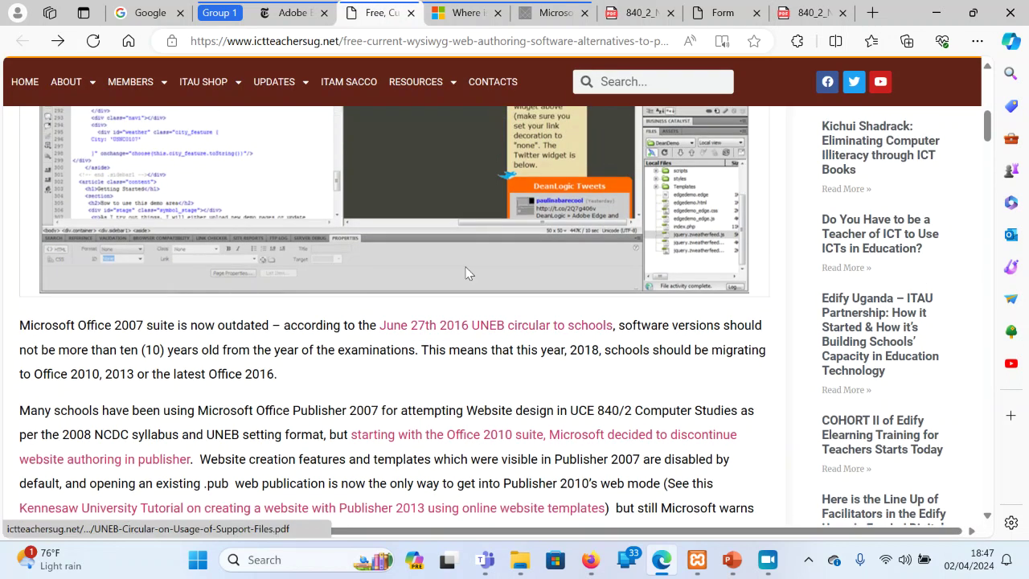
scroll(460, 264, up, 1)
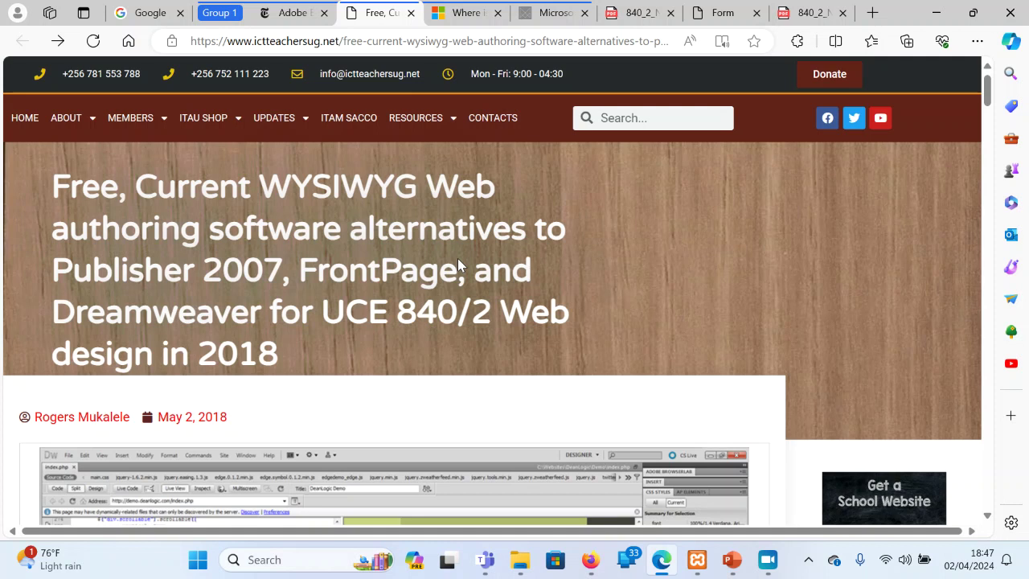
scroll(458, 258, down, 1)
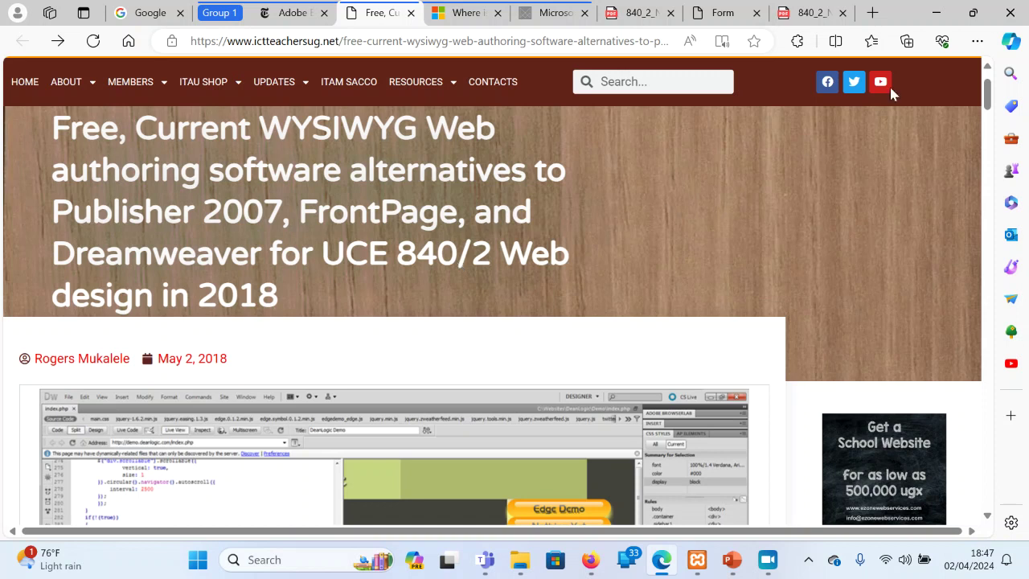
Open the downloaded Extract-Publisher-2017-WEBDESIGN-Tutorial.pdf in a new tab
click(871, 16)
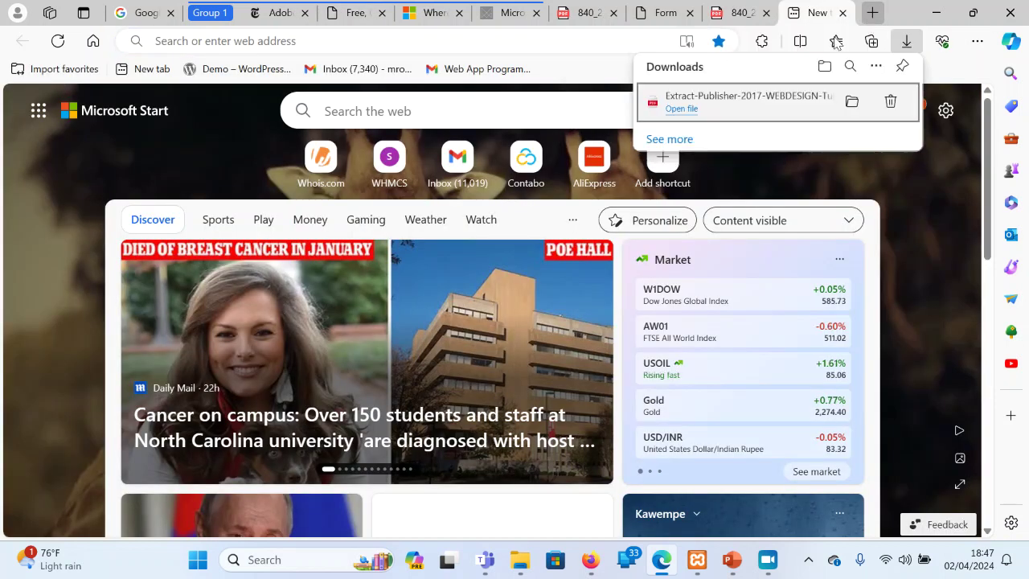
click(752, 110)
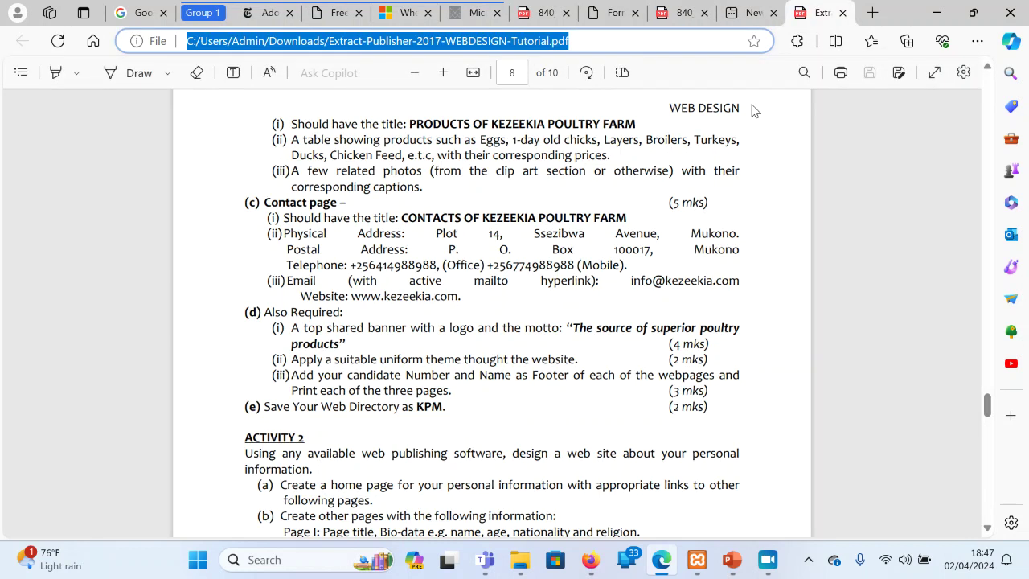
key(Right)
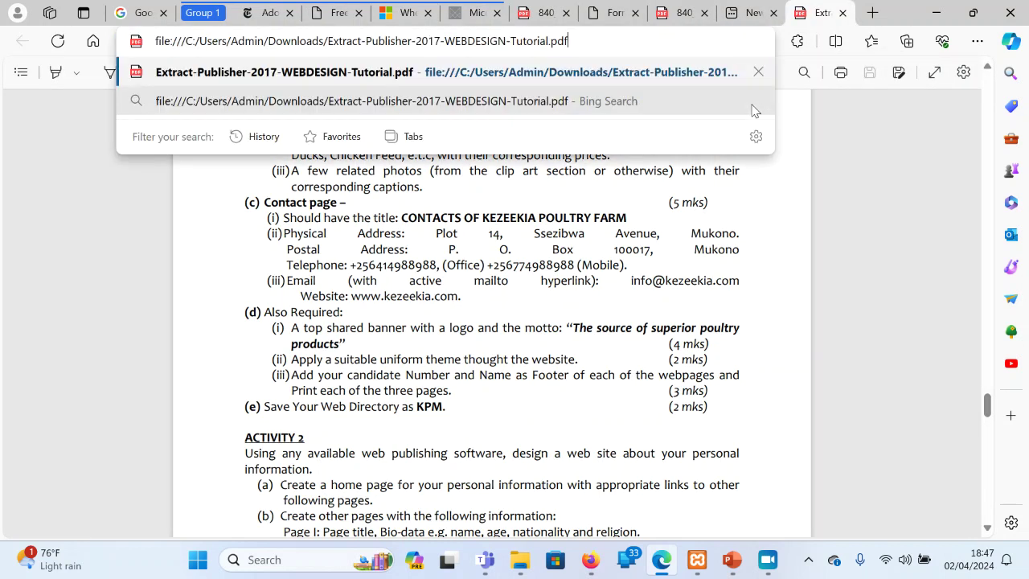
click(657, 232)
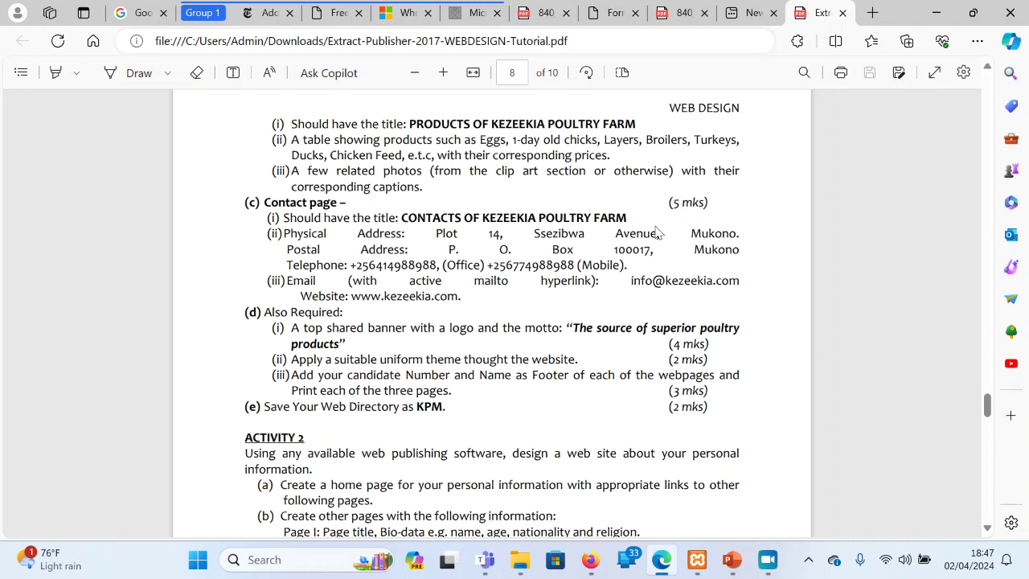
Scroll through the tutorial and settle on page 7 about creating navigation bars
scroll(657, 232, up, 20)
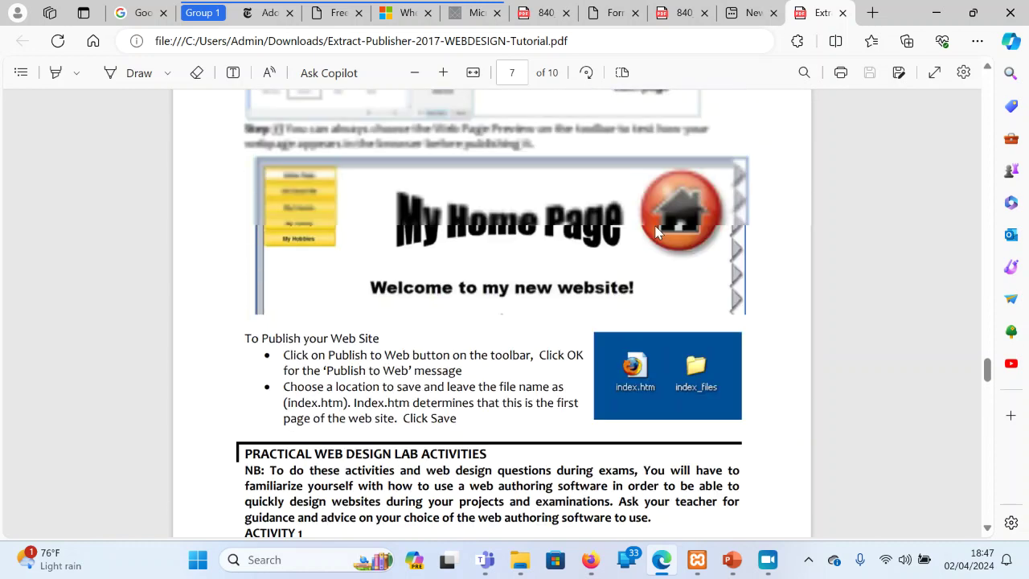
scroll(657, 233, up, 12)
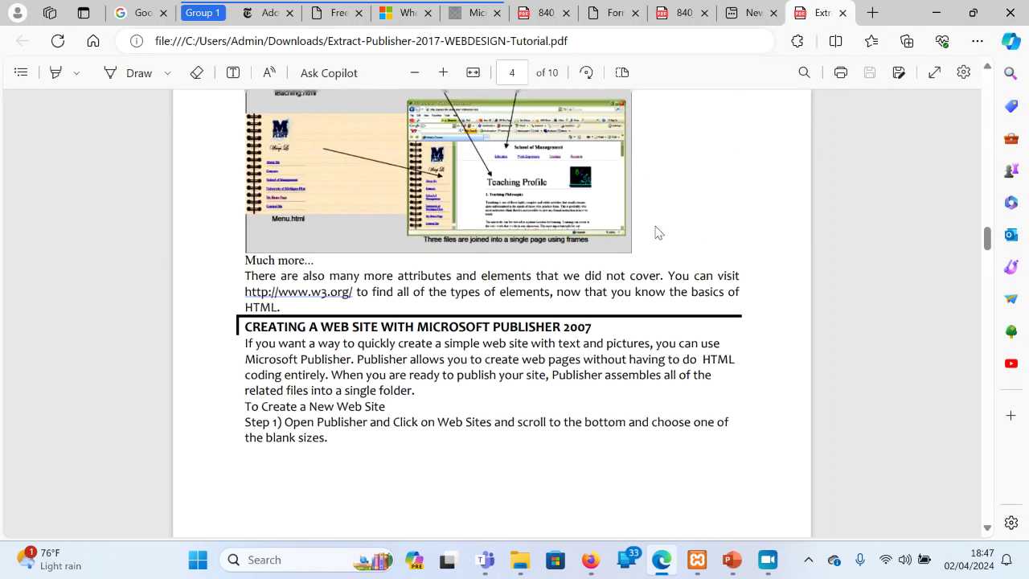
scroll(658, 232, up, 15)
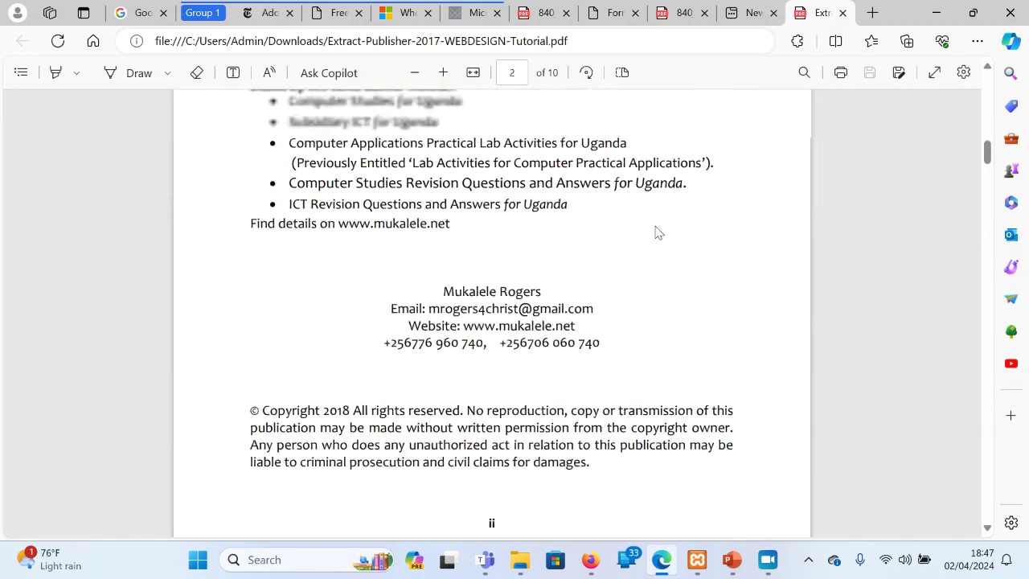
scroll(658, 233, up, 12)
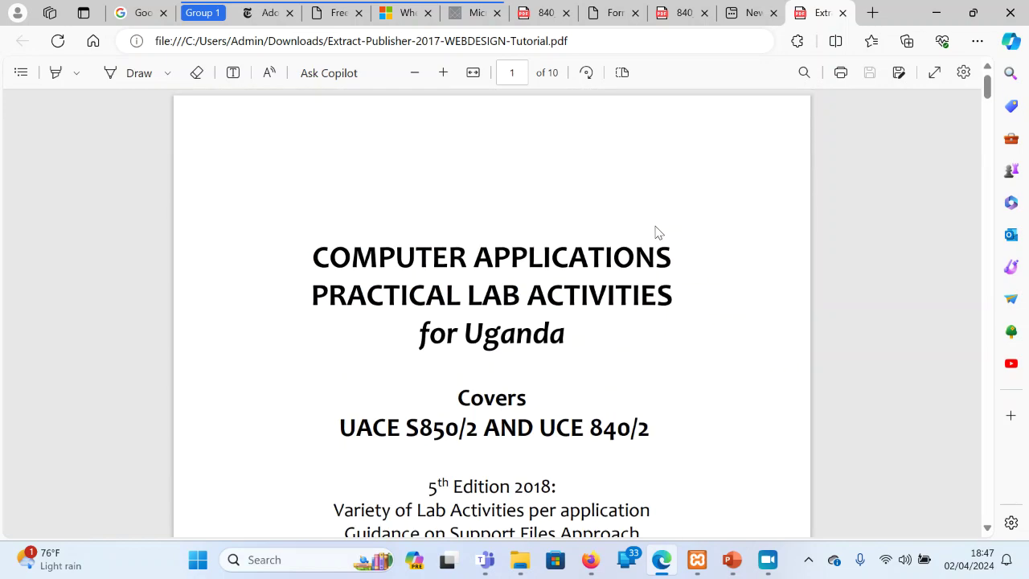
scroll(657, 233, down, 9)
scroll(656, 232, down, 15)
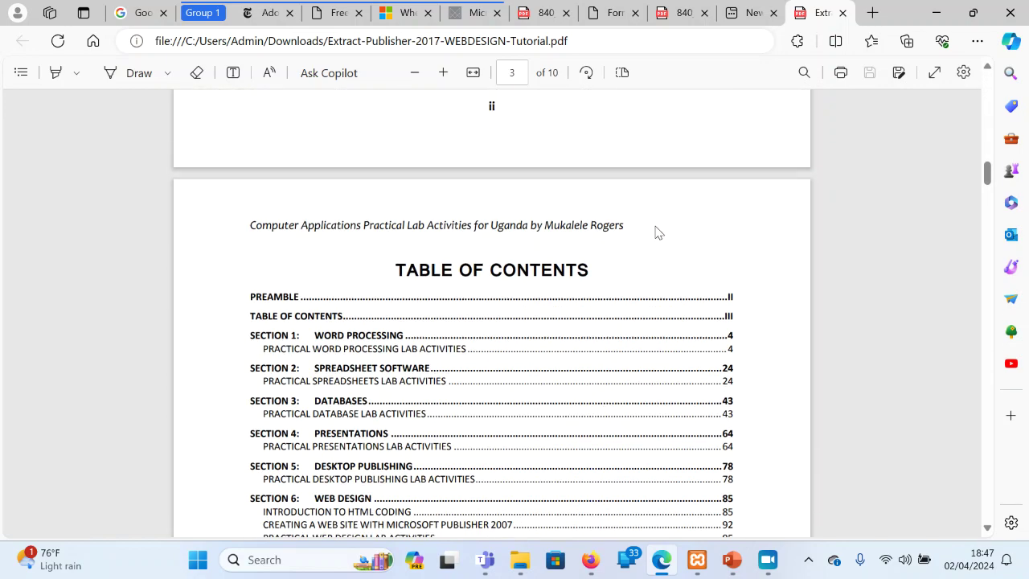
scroll(656, 232, down, 1)
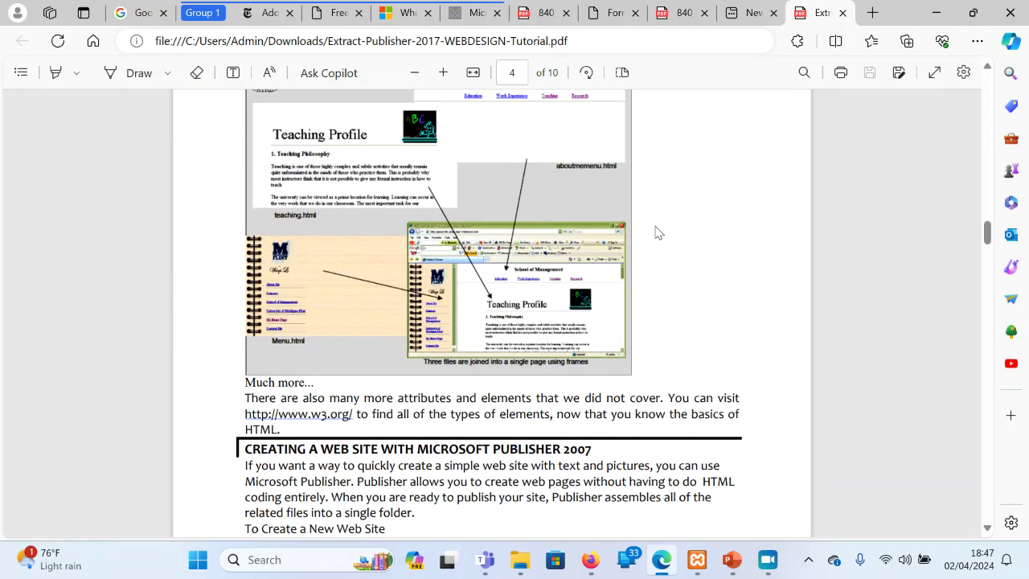
scroll(656, 232, down, 10)
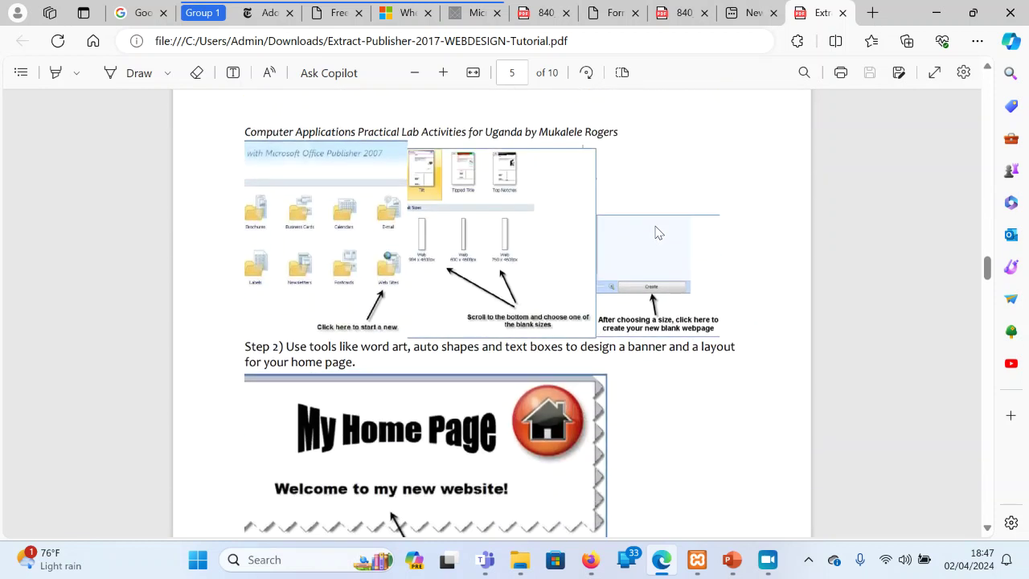
scroll(656, 232, down, 5)
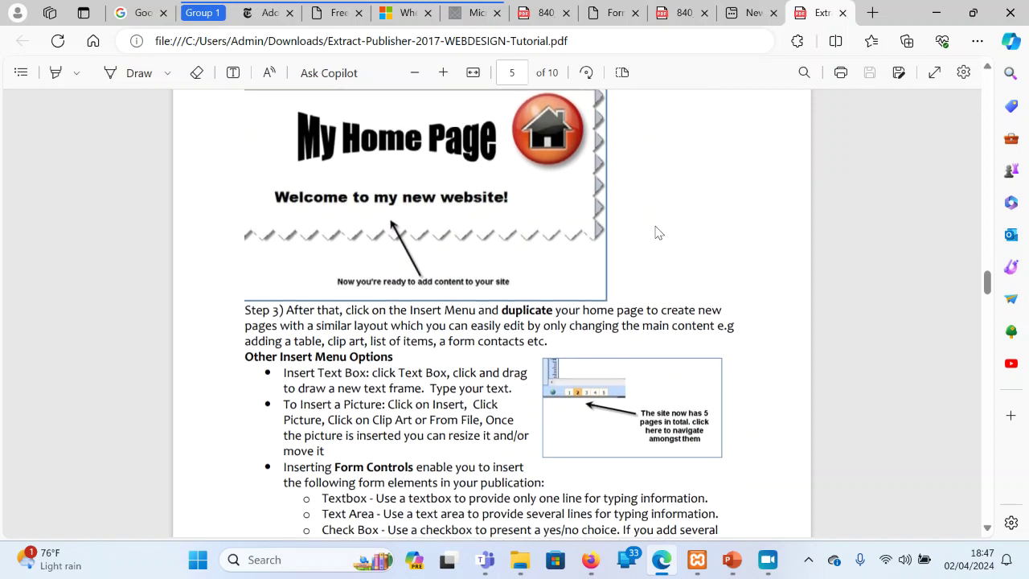
scroll(656, 233, down, 8)
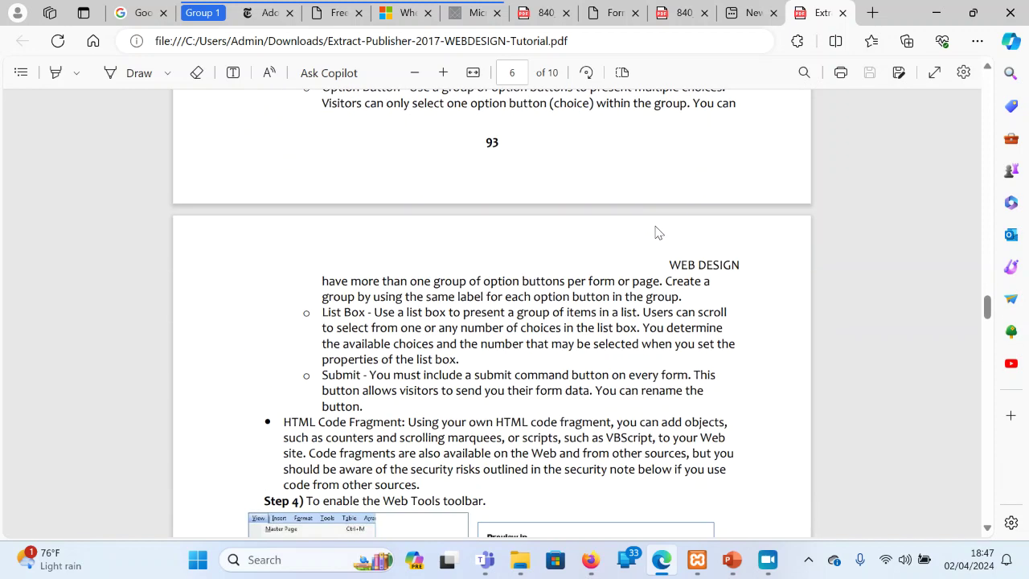
scroll(655, 232, down, 10)
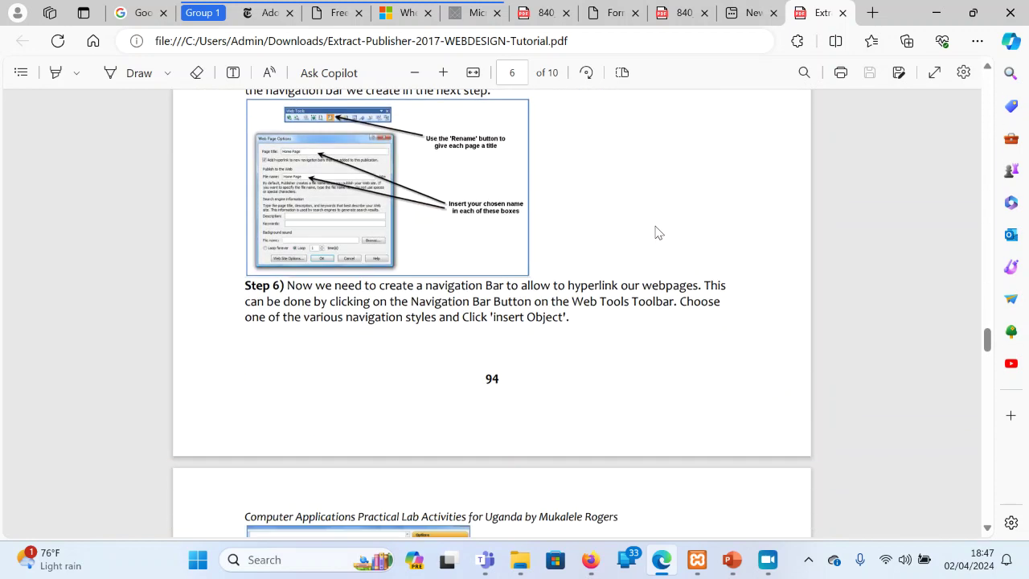
scroll(656, 232, down, 10)
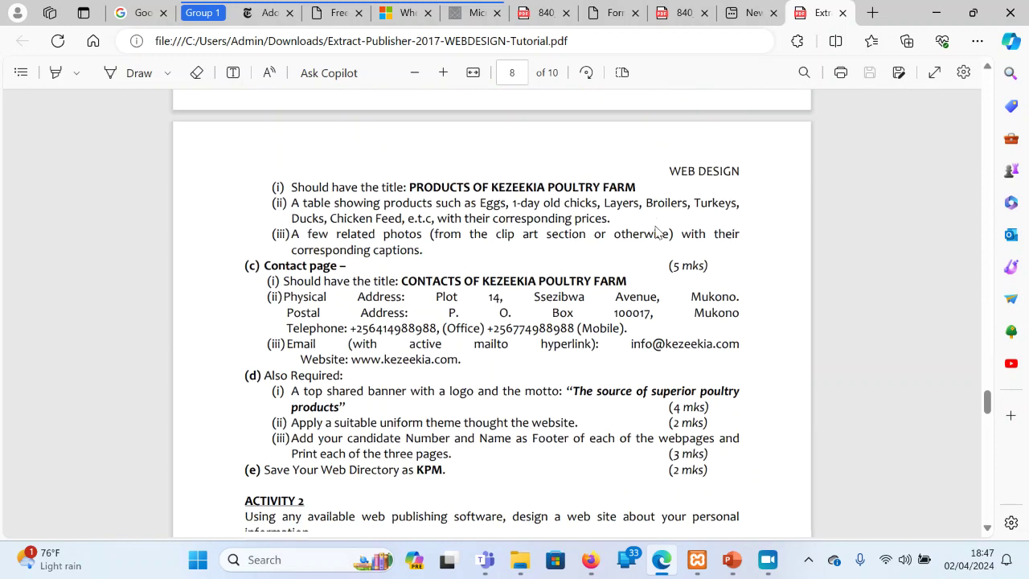
scroll(655, 232, down, 12)
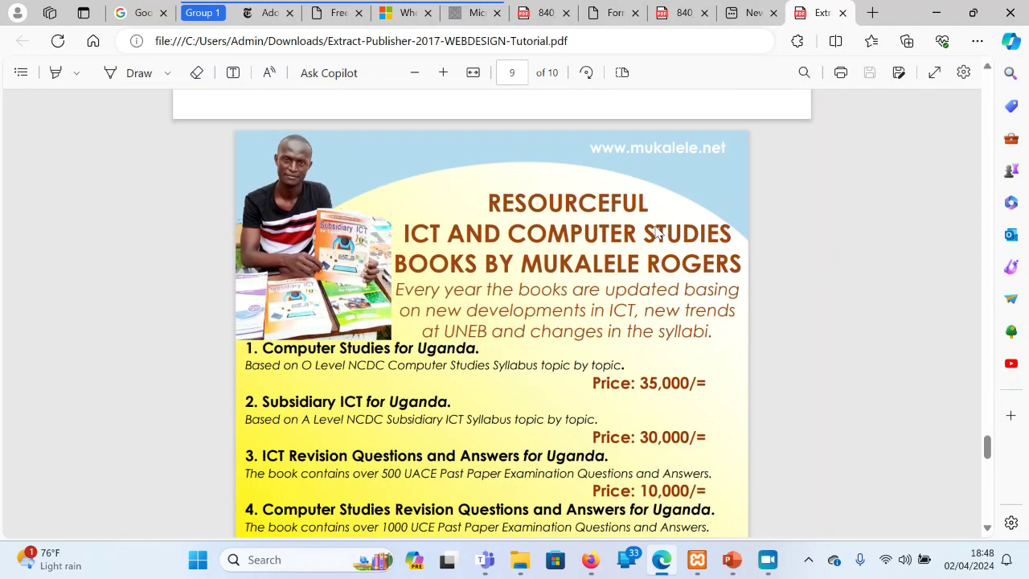
scroll(656, 232, up, 12)
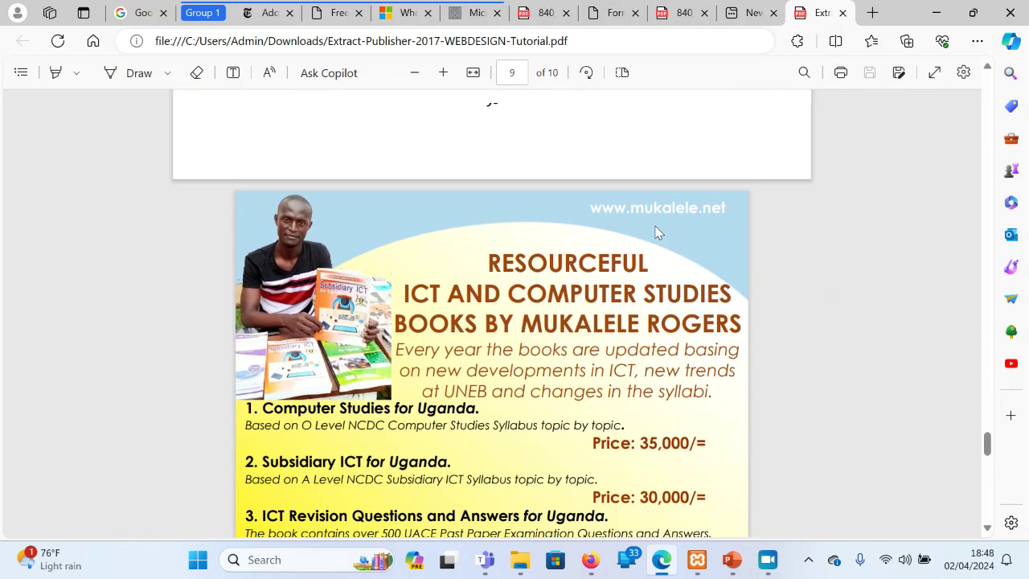
scroll(656, 232, up, 5)
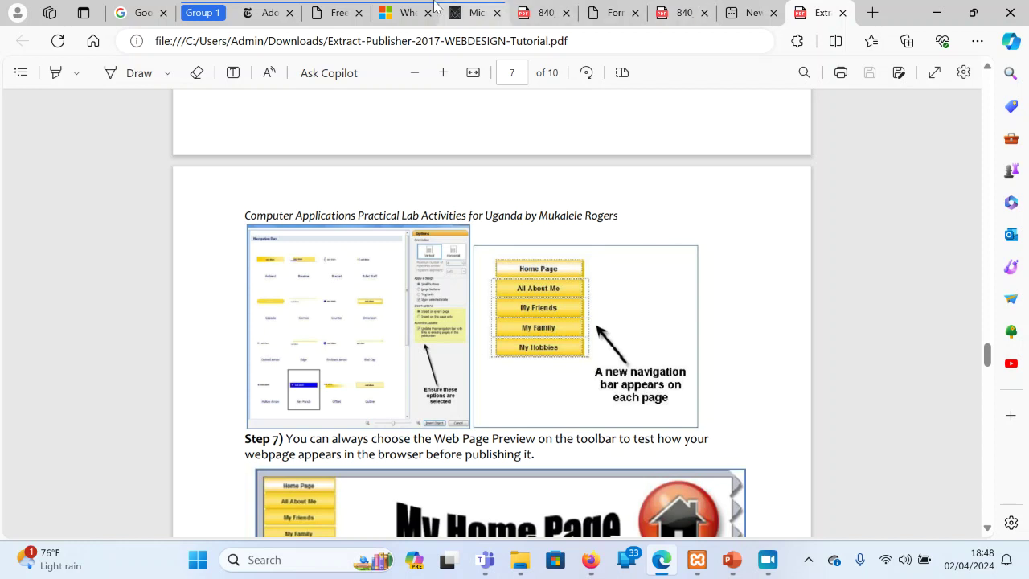
Switch to the archived Microsoft blog post and highlight '2010' in its title
click(394, 8)
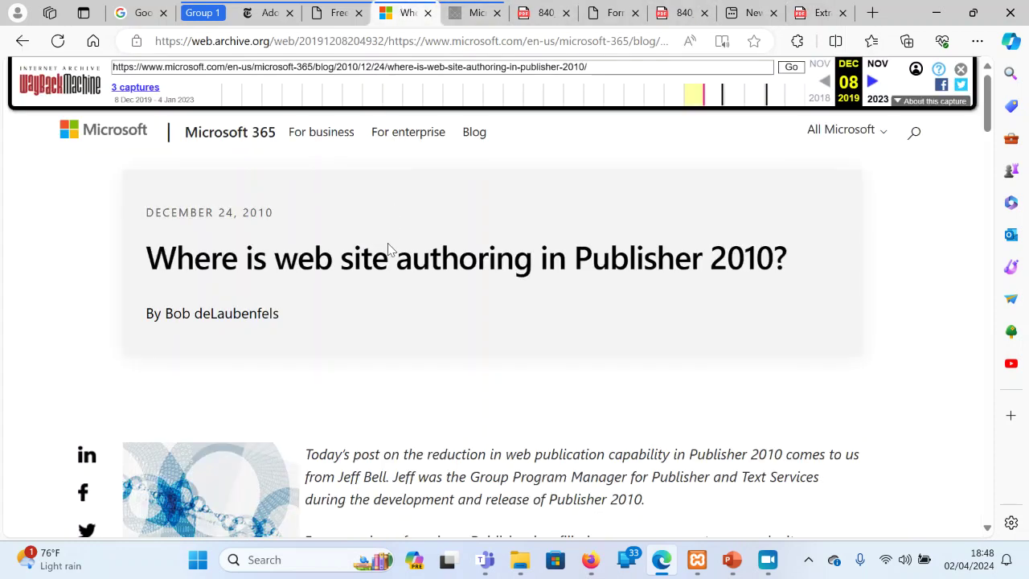
double_click(736, 267)
click(417, 410)
Read down the post about Publisher 2010 web authoring, then return to the WYSIWYG article
scroll(417, 413, down, 5)
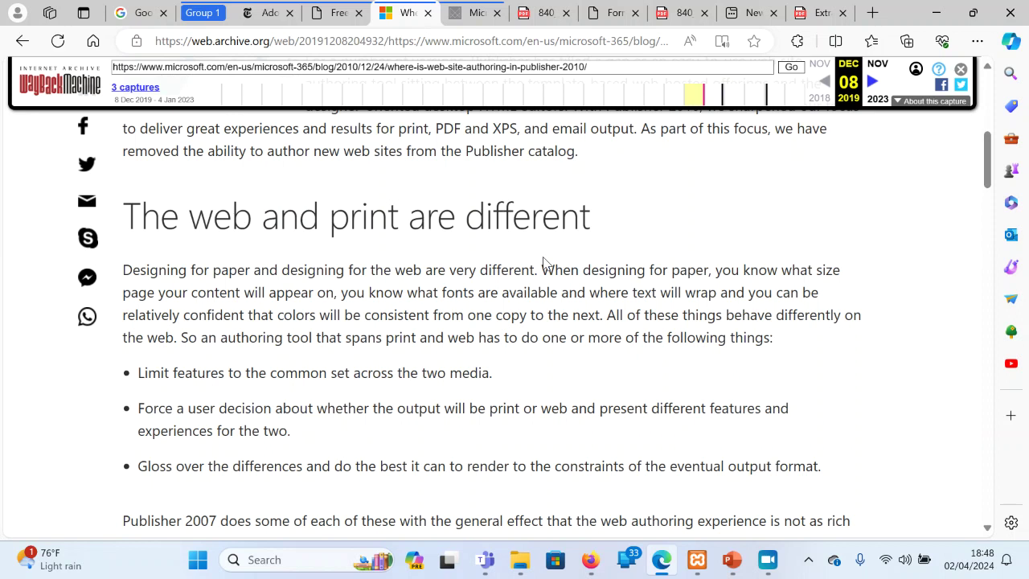
scroll(542, 263, down, 2)
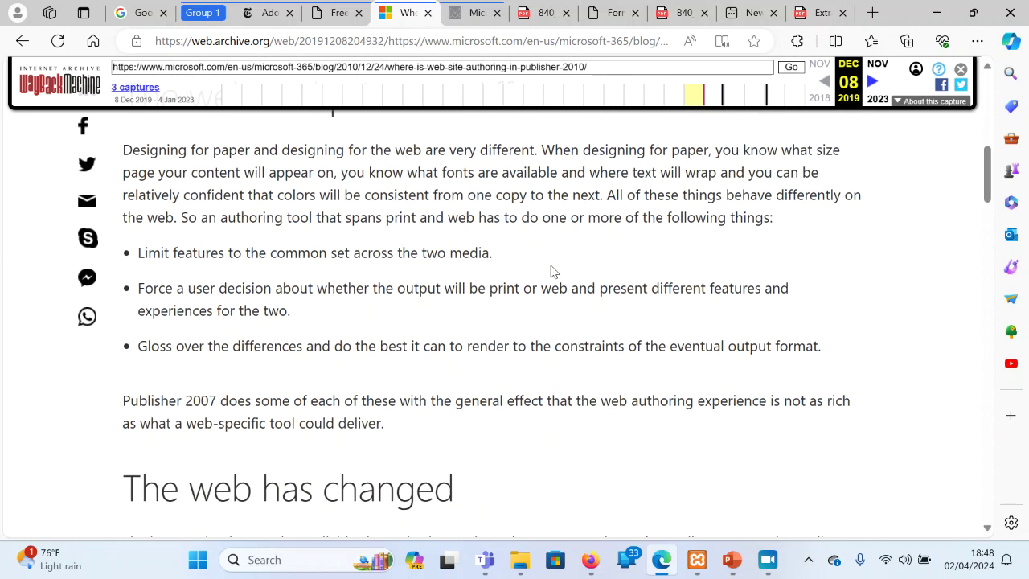
scroll(551, 270, down, 3)
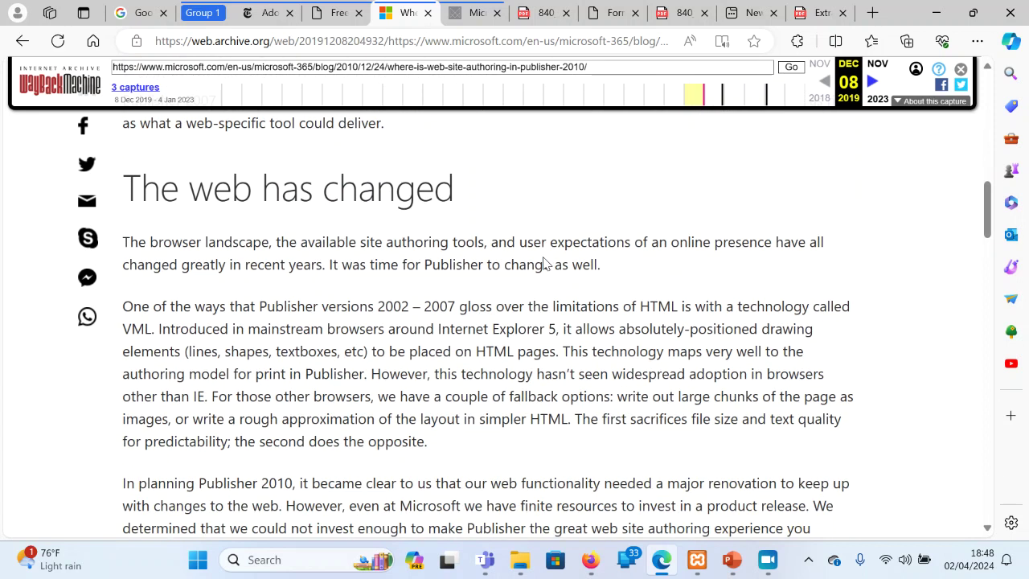
scroll(544, 263, down, 2)
scroll(551, 270, down, 7)
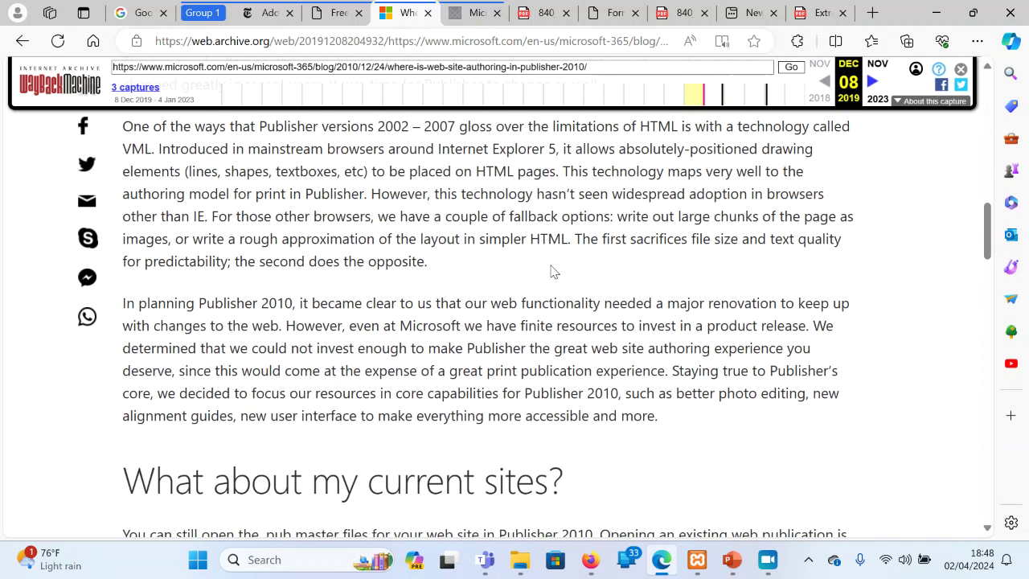
scroll(543, 263, down, 3)
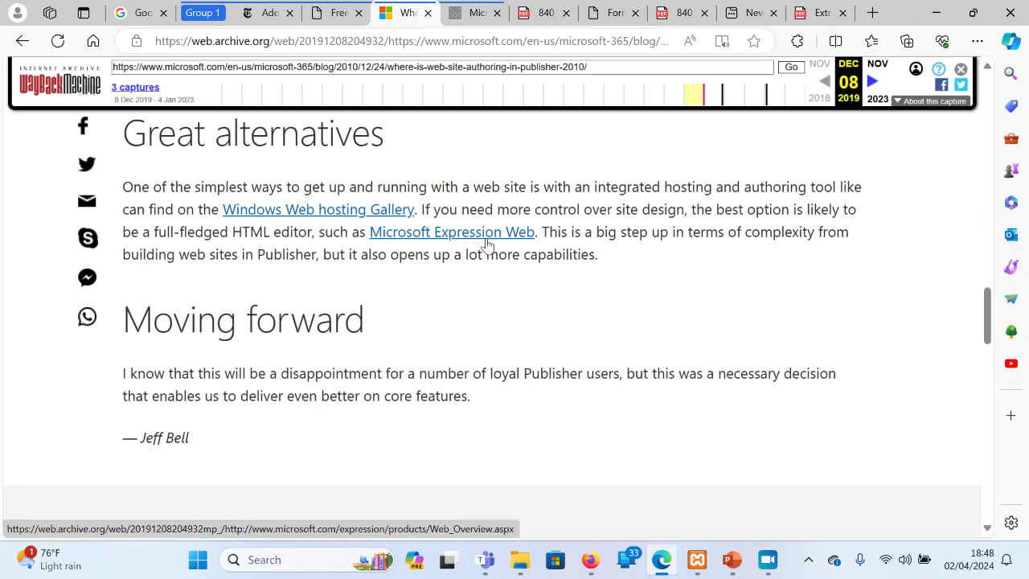
click(338, 13)
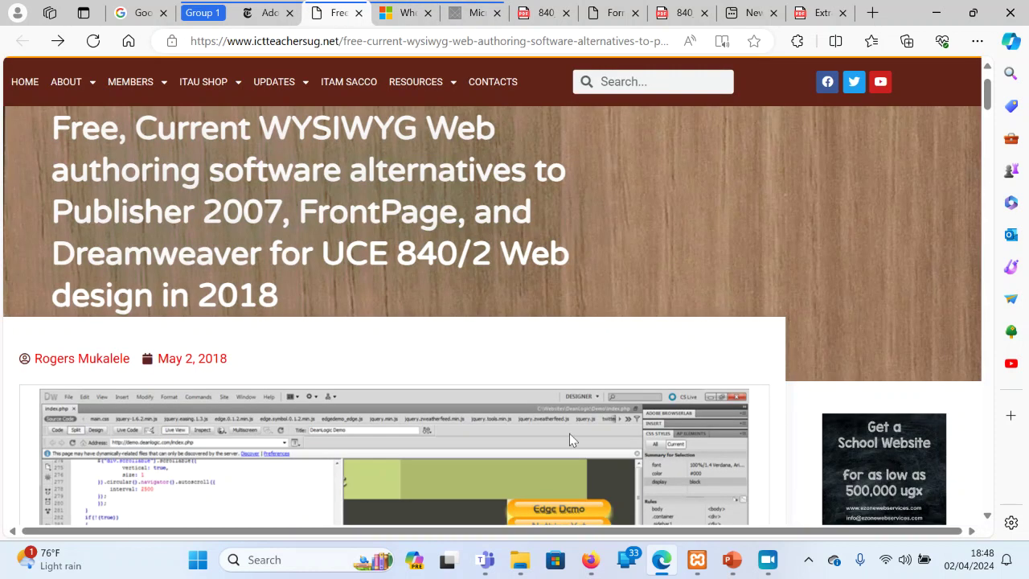
scroll(569, 434, down, 4)
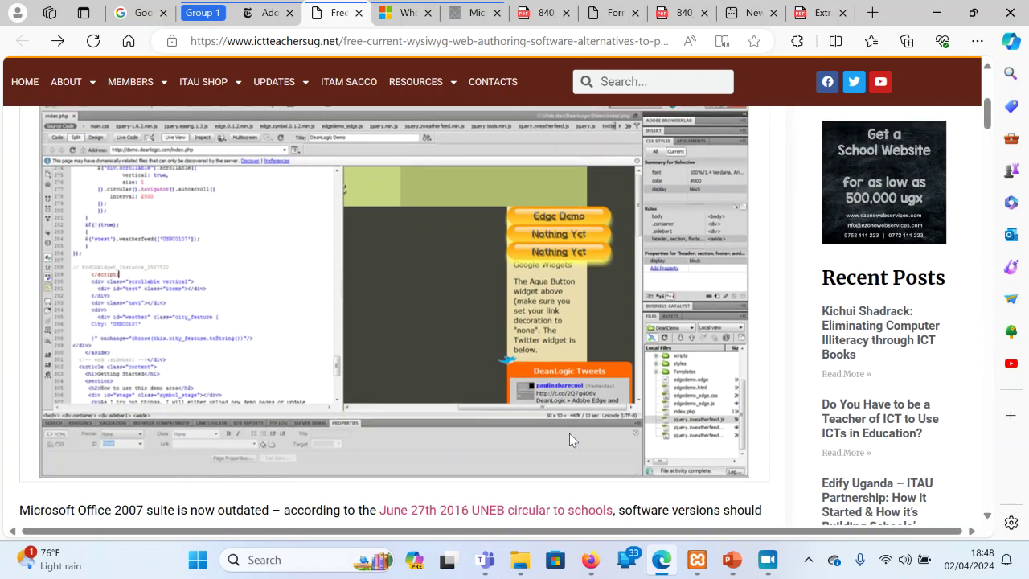
scroll(569, 434, down, 1)
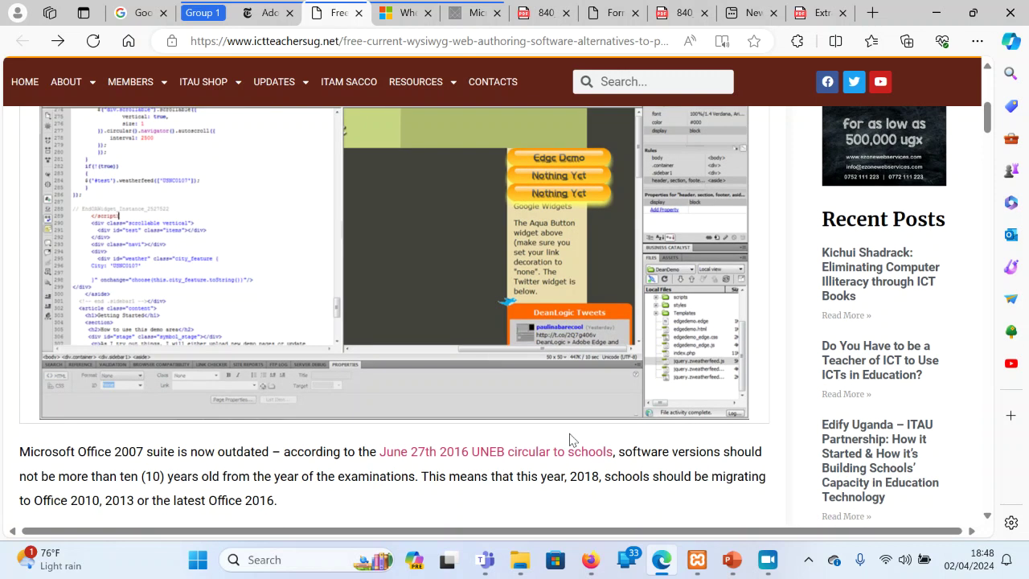
scroll(569, 439, down, 1)
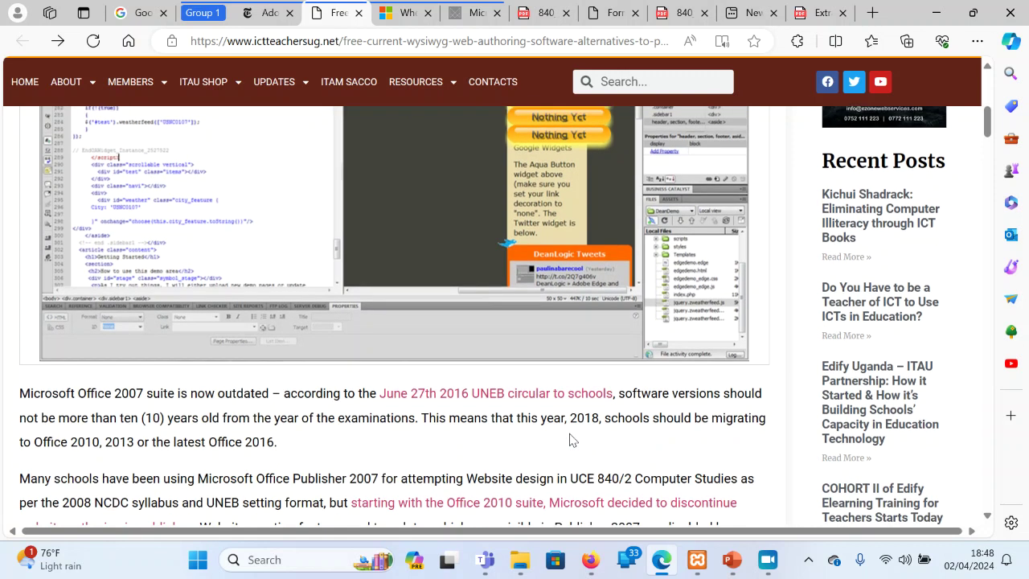
click(471, 15)
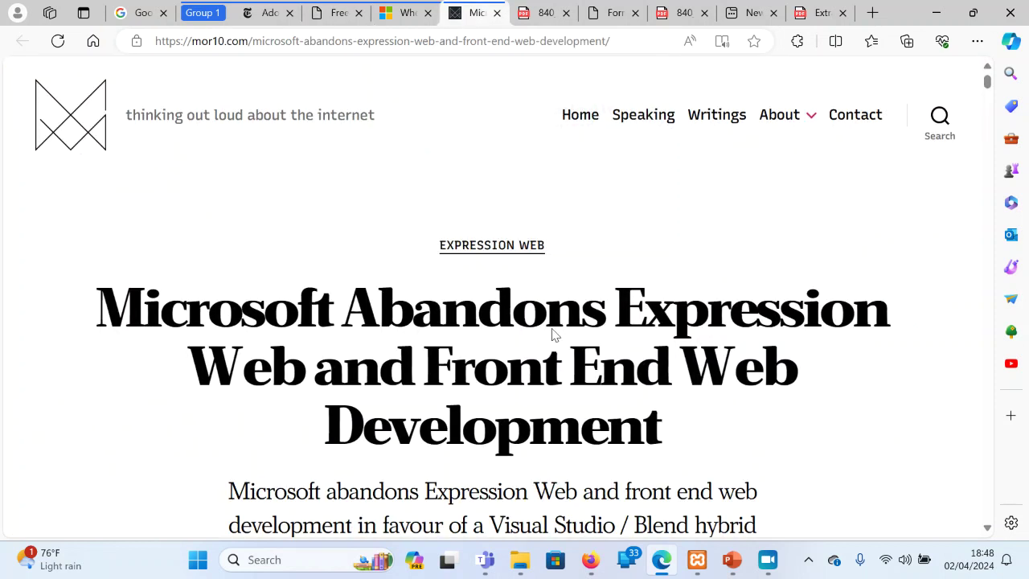
Scroll through the mor10.com Expression Web article, briefly checking the archived Publisher blog tab
scroll(554, 337, down, 3)
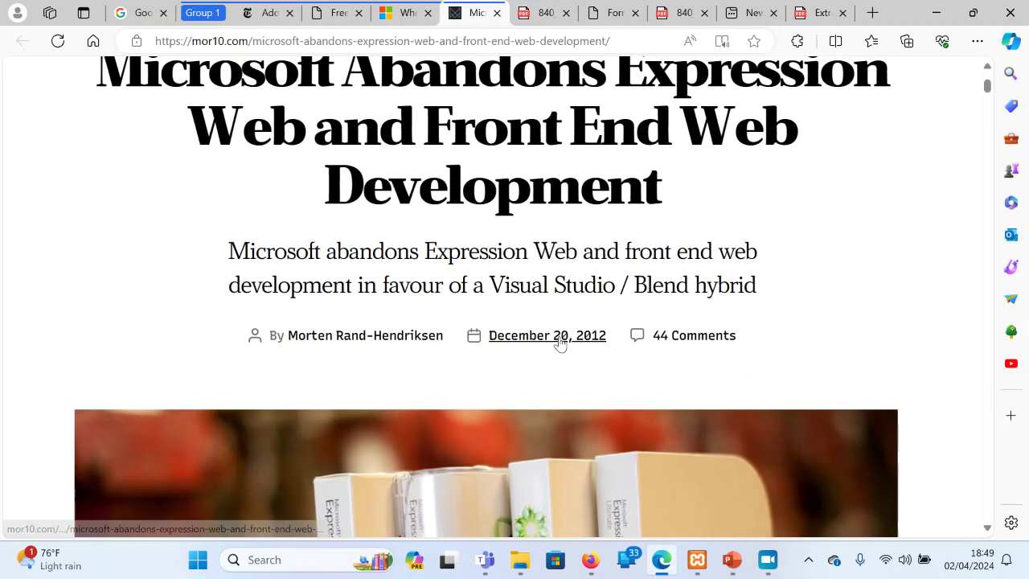
scroll(560, 341, down, 4)
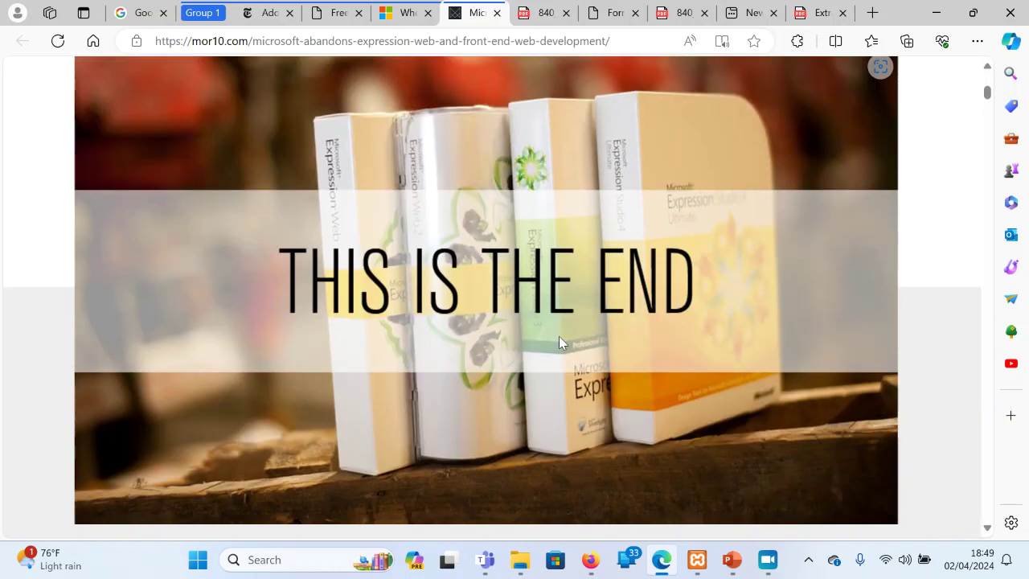
scroll(560, 341, down, 2)
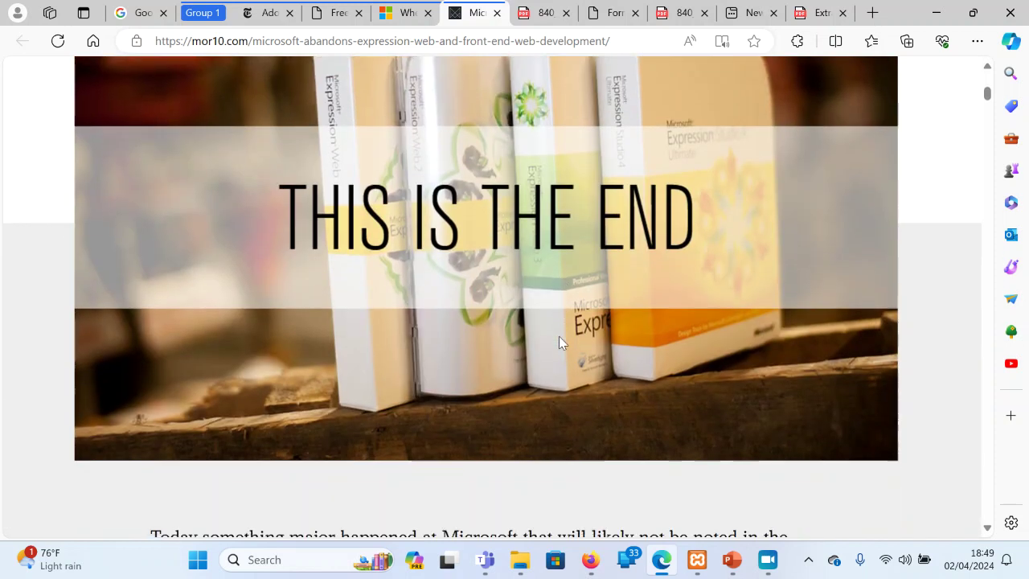
scroll(560, 341, down, 1)
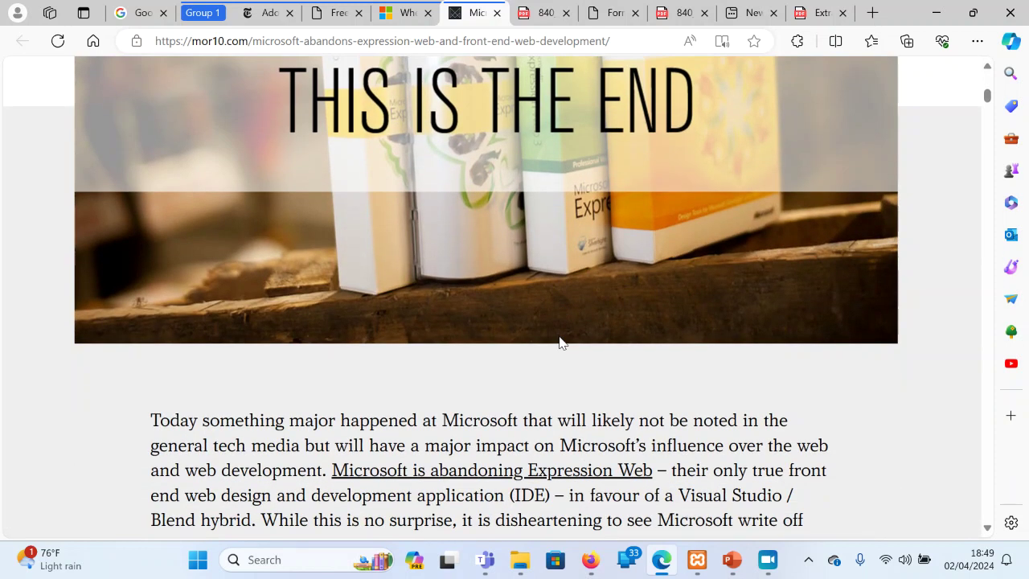
scroll(560, 342, down, 1)
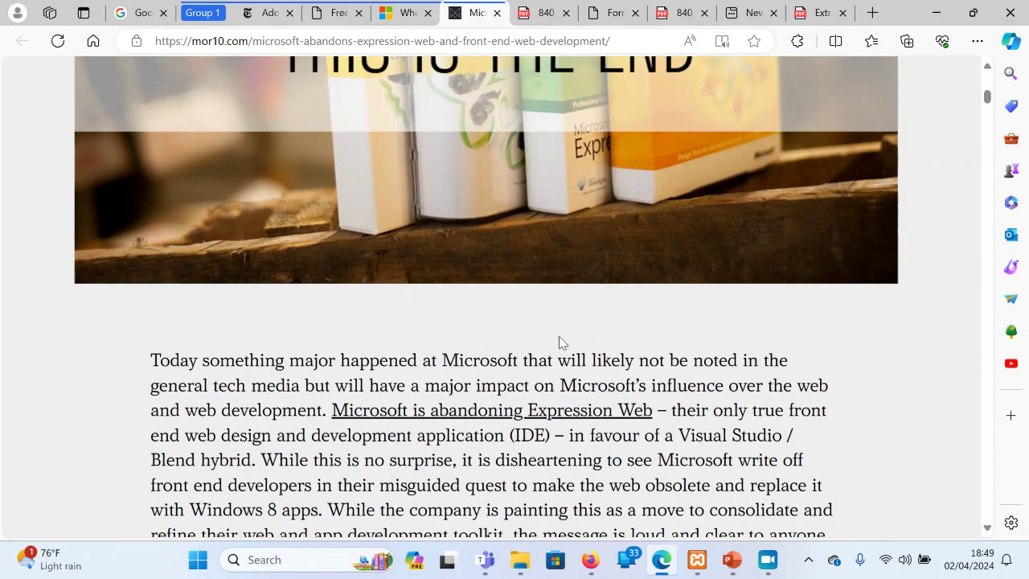
click(410, 11)
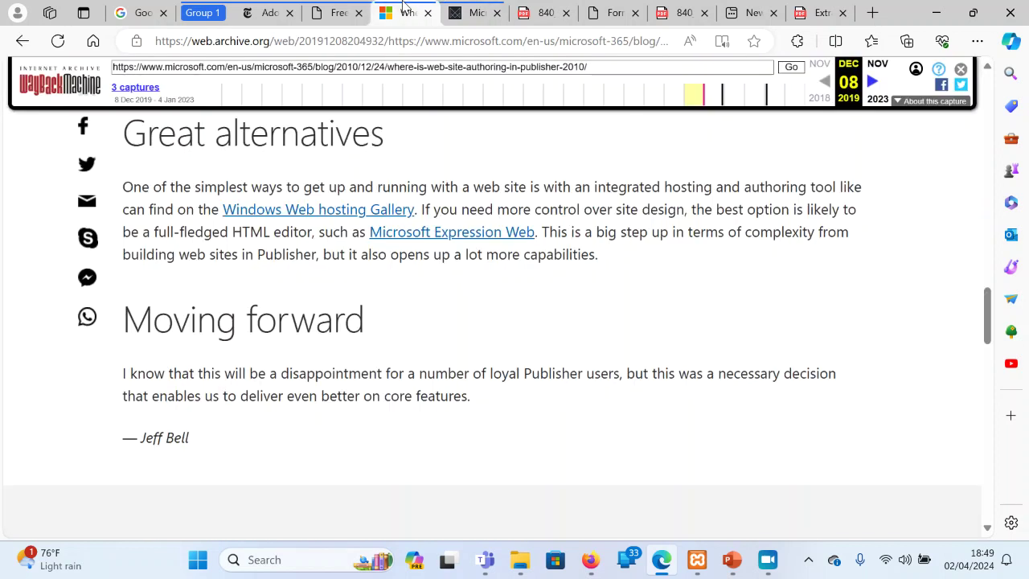
click(473, 12)
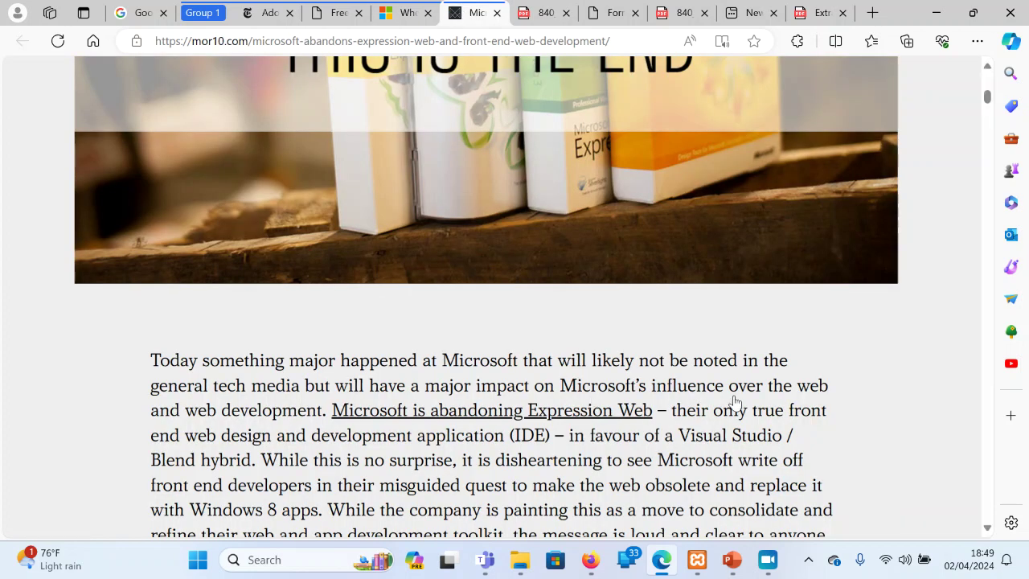
Read to the article's conclusion, then highlight and clear the 'RIP Expression Web' closing lines
scroll(736, 400, down, 9)
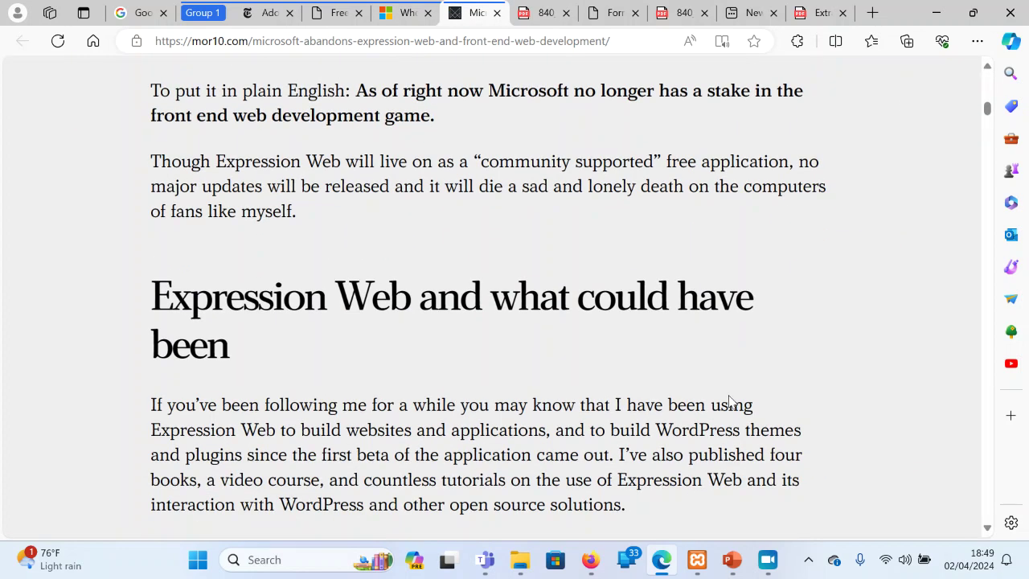
scroll(729, 400, down, 2)
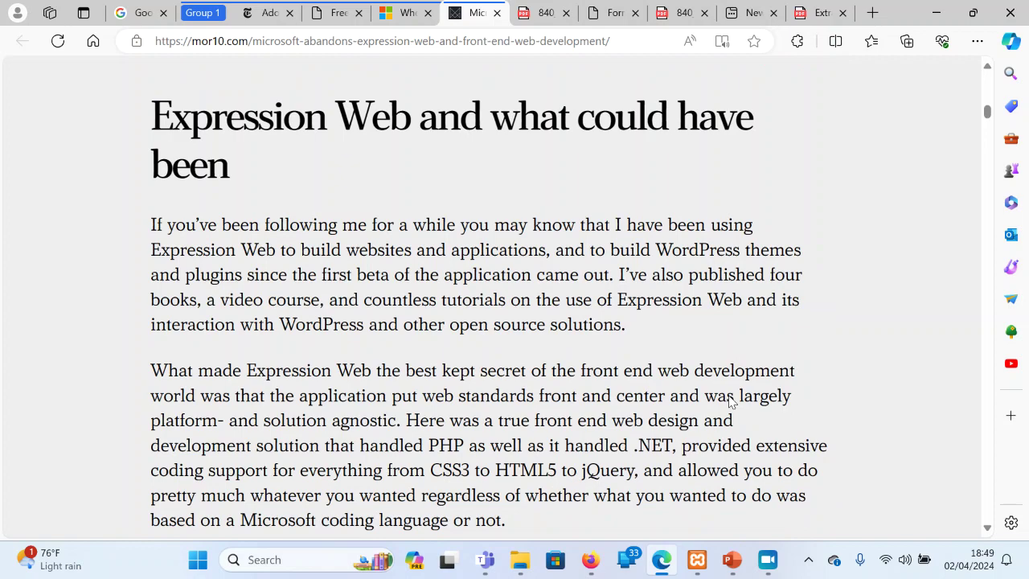
scroll(730, 400, down, 11)
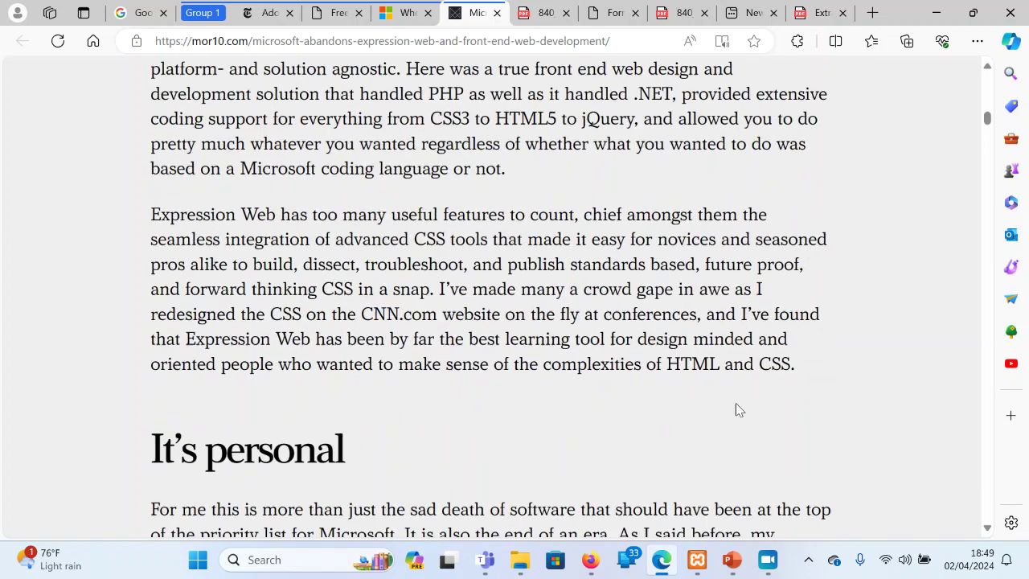
scroll(735, 410, down, 14)
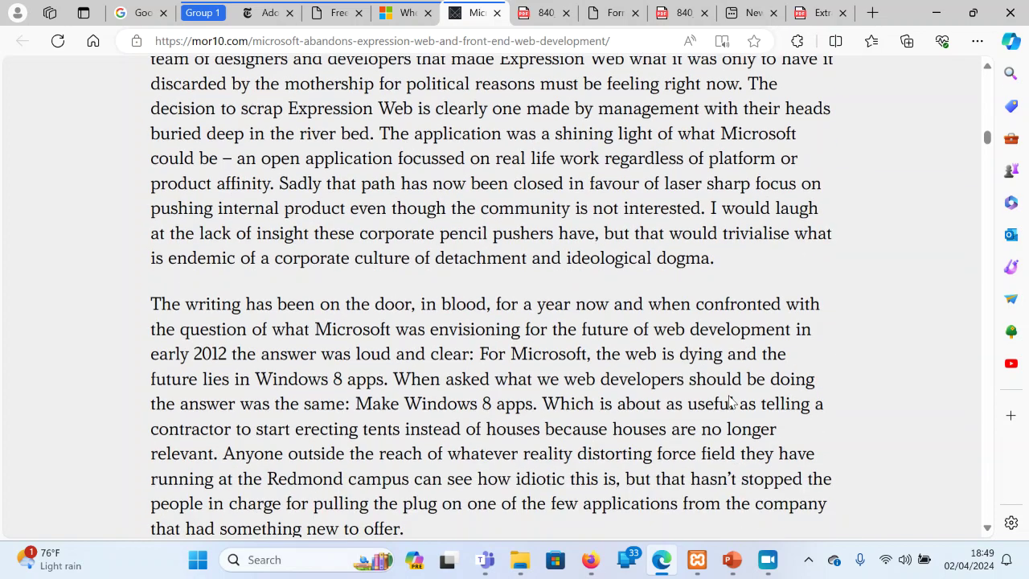
scroll(735, 406, up, 2)
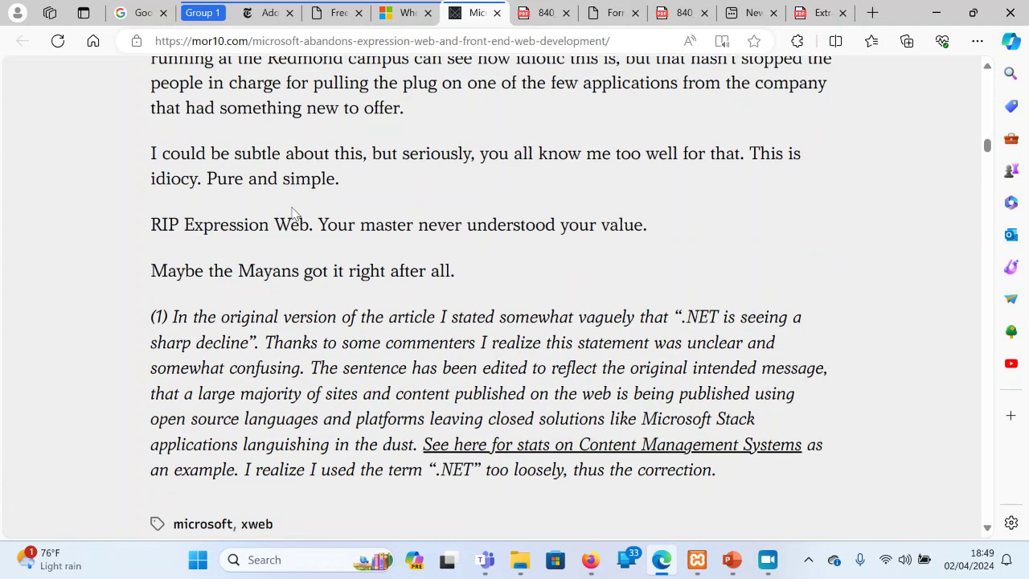
drag(298, 225, 596, 251)
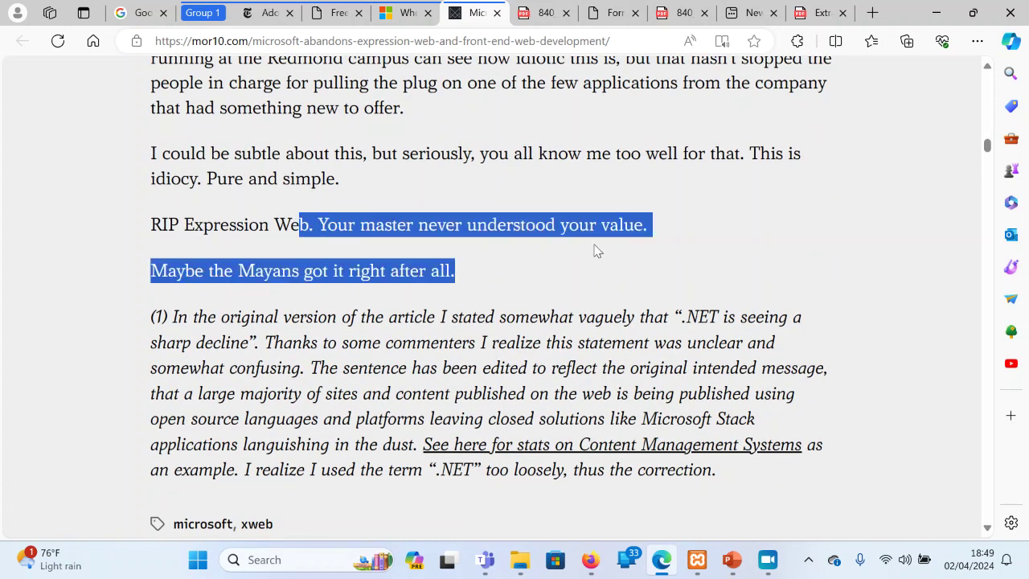
click(462, 228)
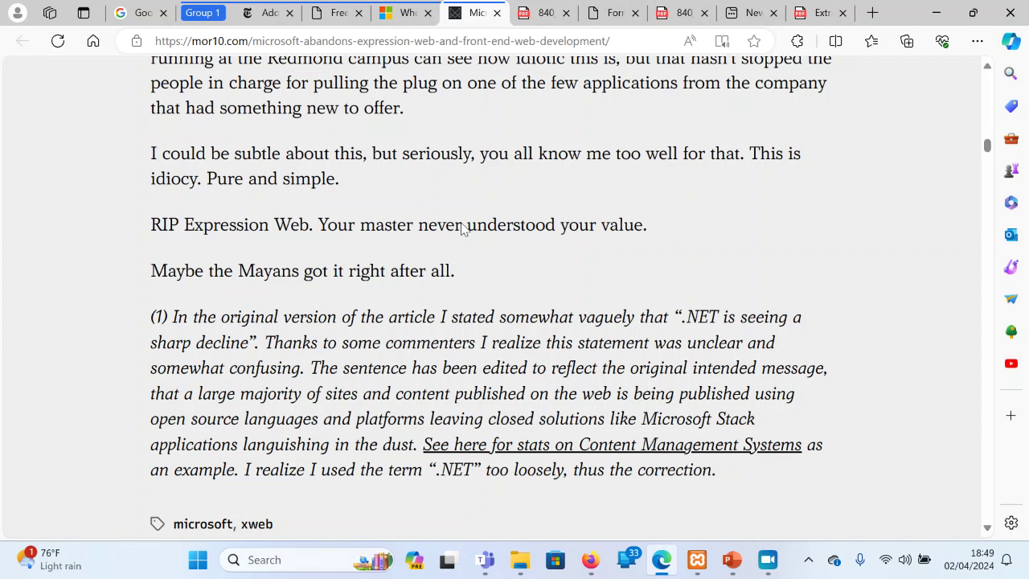
Open BlueGriffon from the ictteachersug.net WYSIWYG alternatives list in a new tab
click(329, 9)
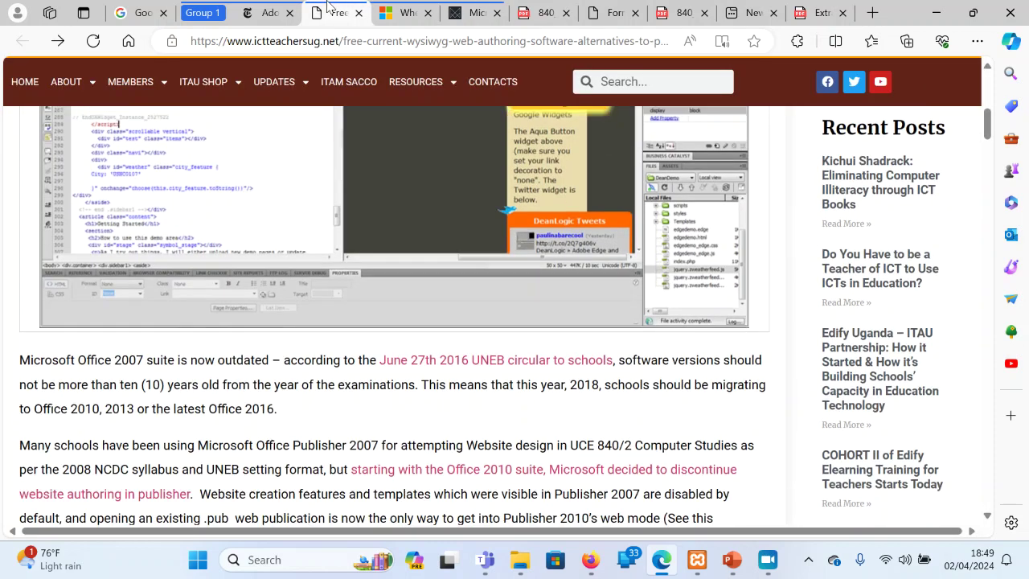
key(Page_Down)
key(Page_Down)
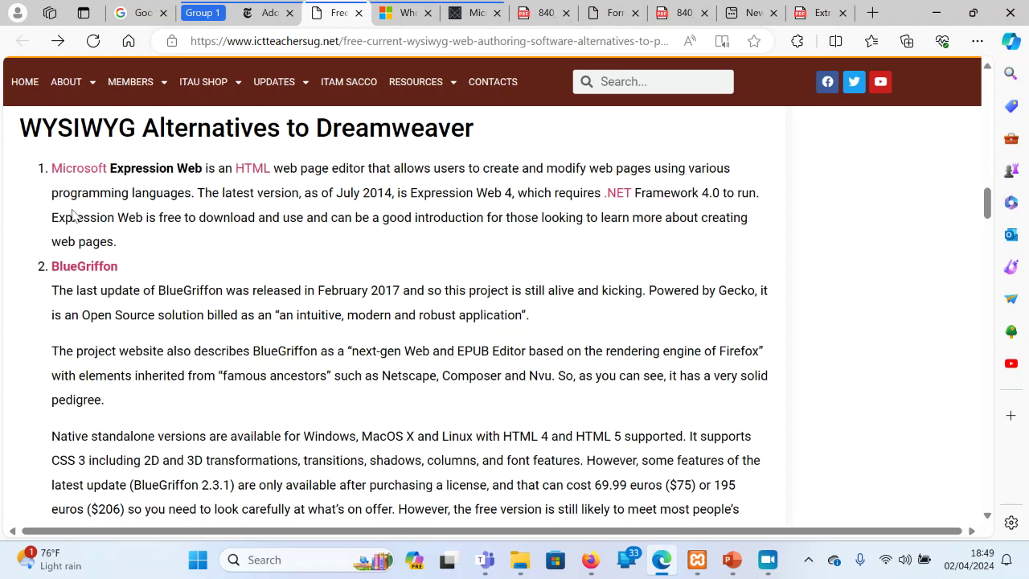
middle_click(80, 274)
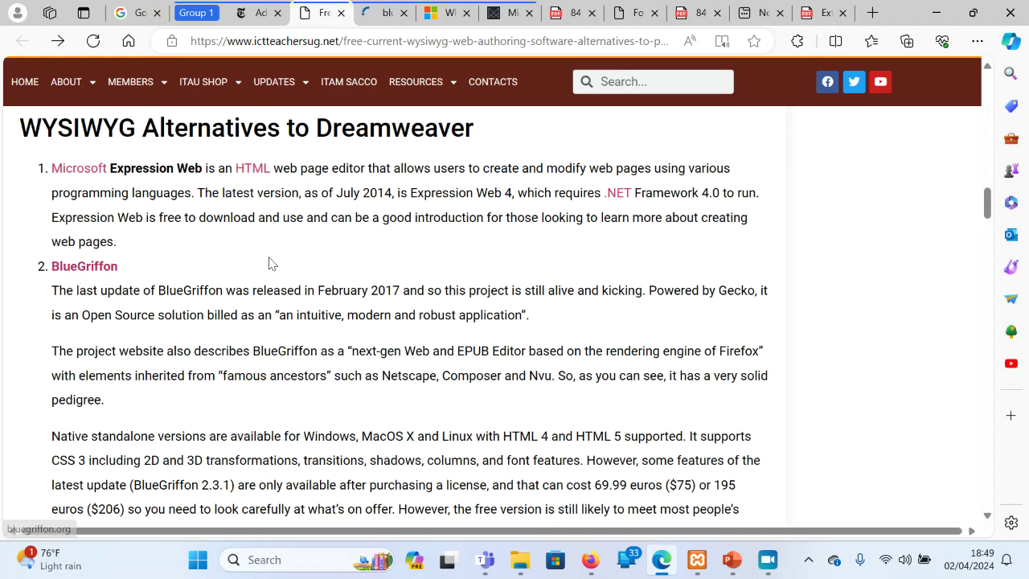
click(380, 12)
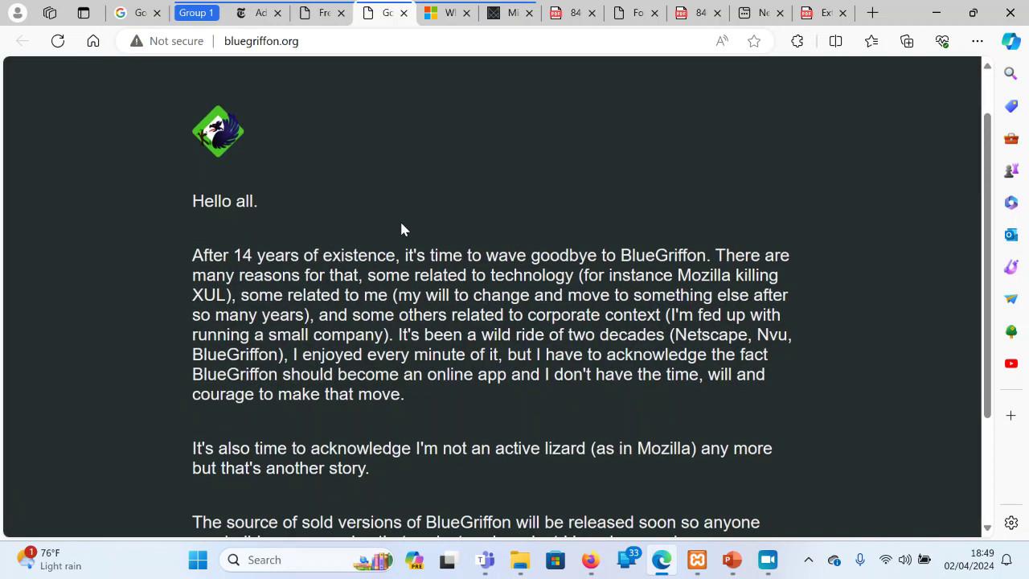
Read bluegriffon.org's goodbye notice, then bring up the Sharebility Featured Image presentation
scroll(401, 229, down, 1)
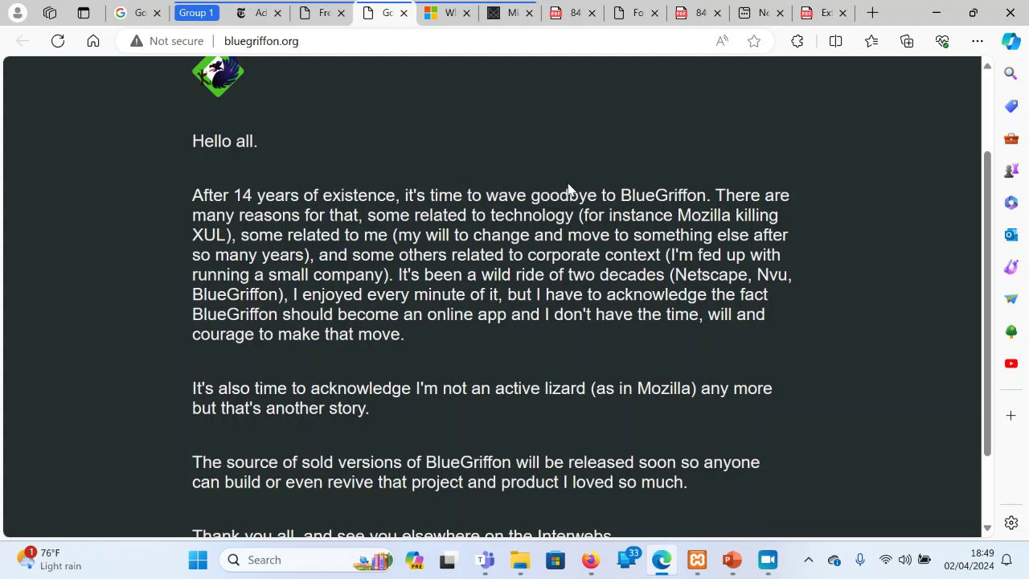
double_click(690, 197)
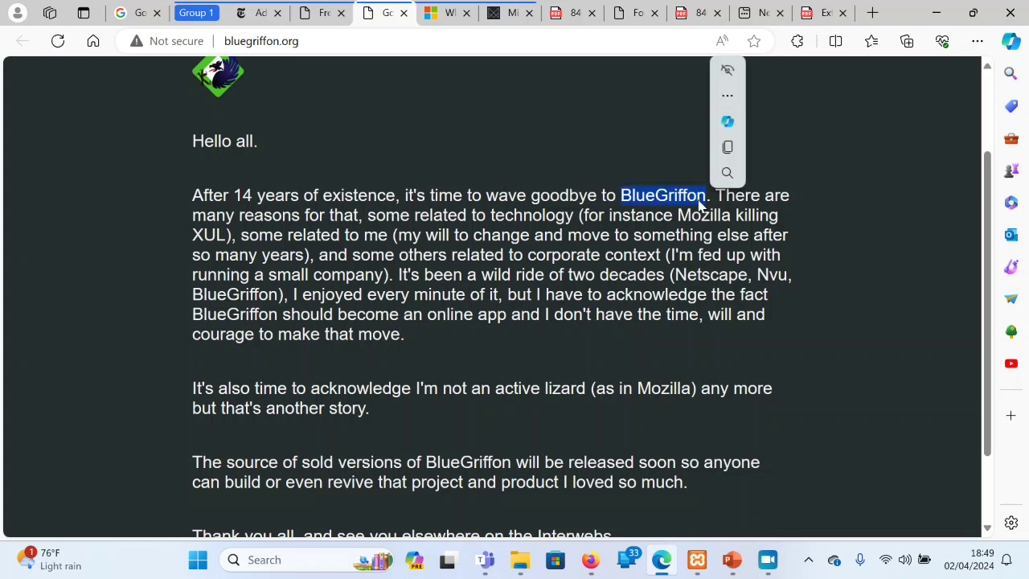
click(517, 297)
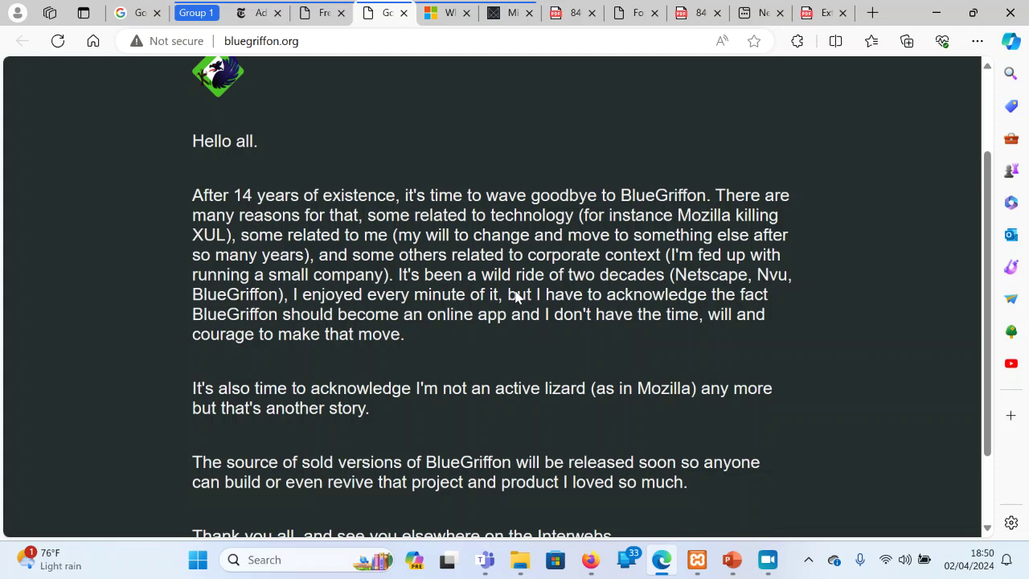
scroll(517, 297, down, 3)
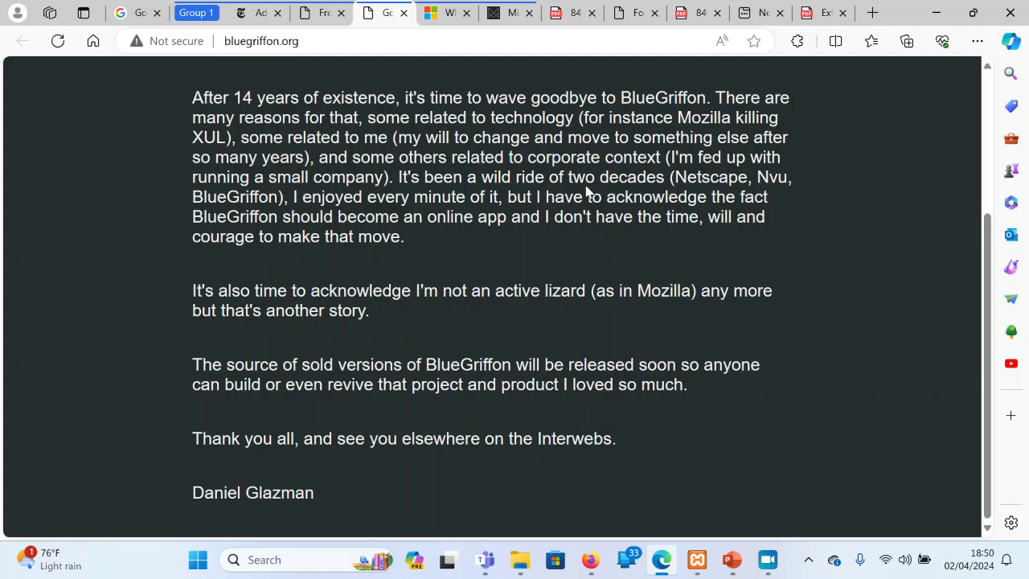
drag(268, 215, 735, 215)
click(430, 263)
mouse_move(731, 560)
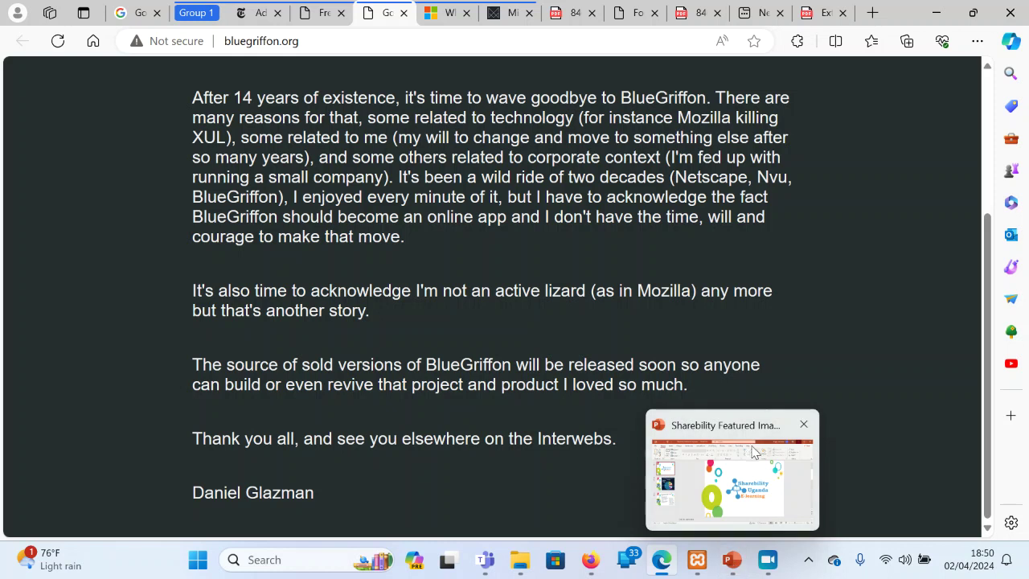
click(754, 451)
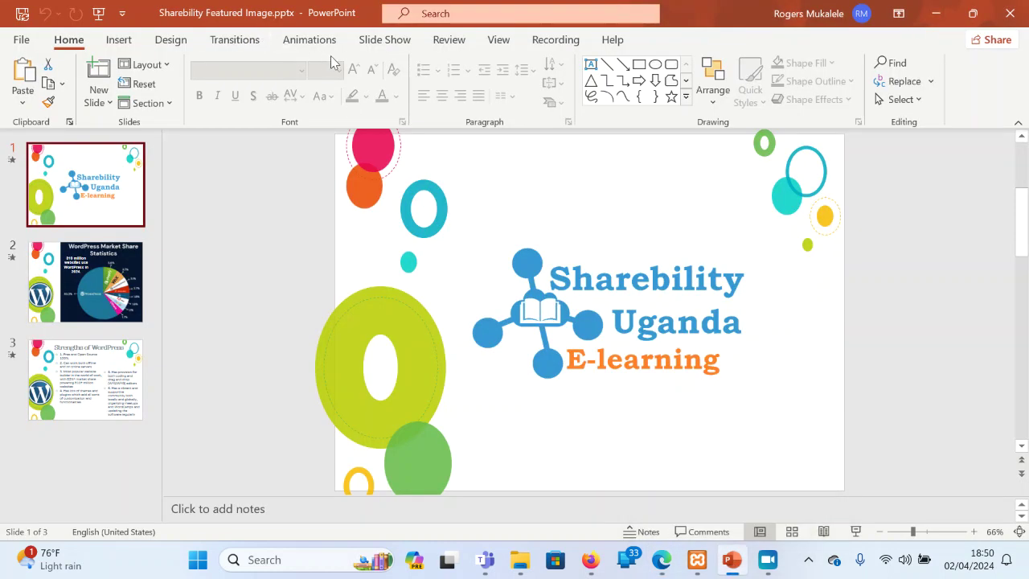
Bring up PowerPoint's Slide Show options to run the Sharebility presentation full screen
click(384, 39)
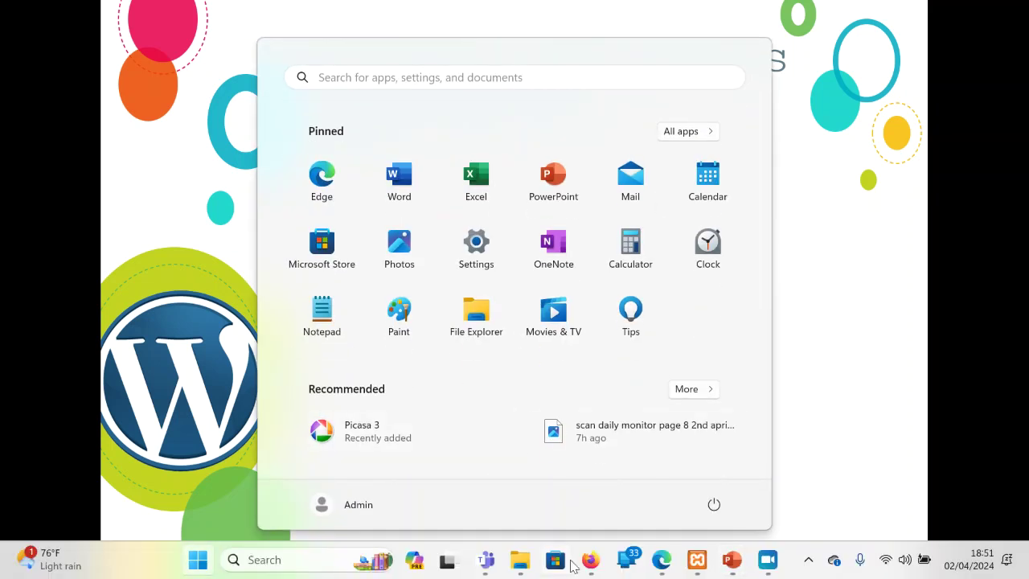
Leave the slideshow and hide Firefox to reach Edge's BlueGriffon goodbye page
mouse_move(597, 565)
click(599, 478)
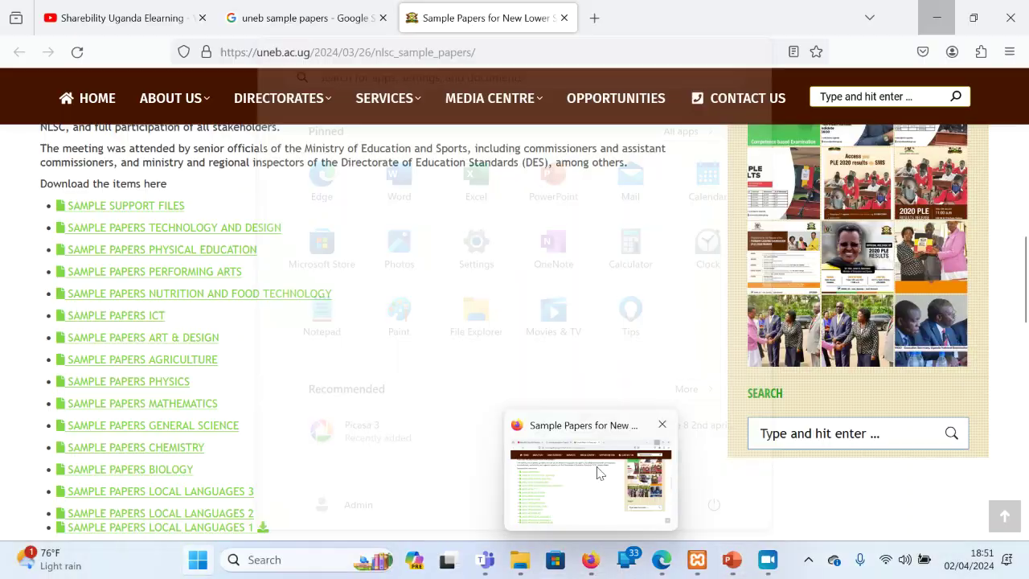
click(936, 18)
key(super)
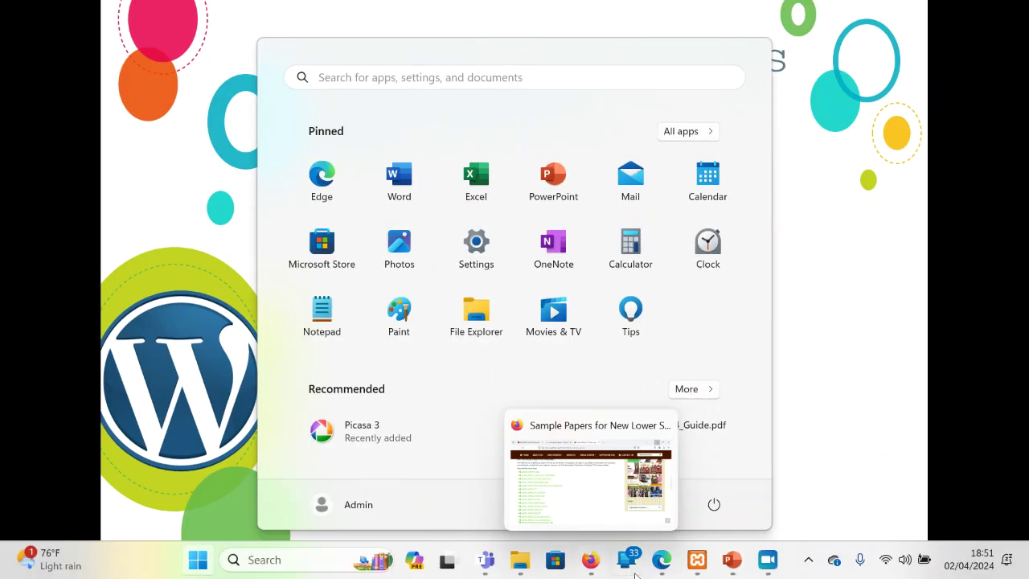
click(661, 562)
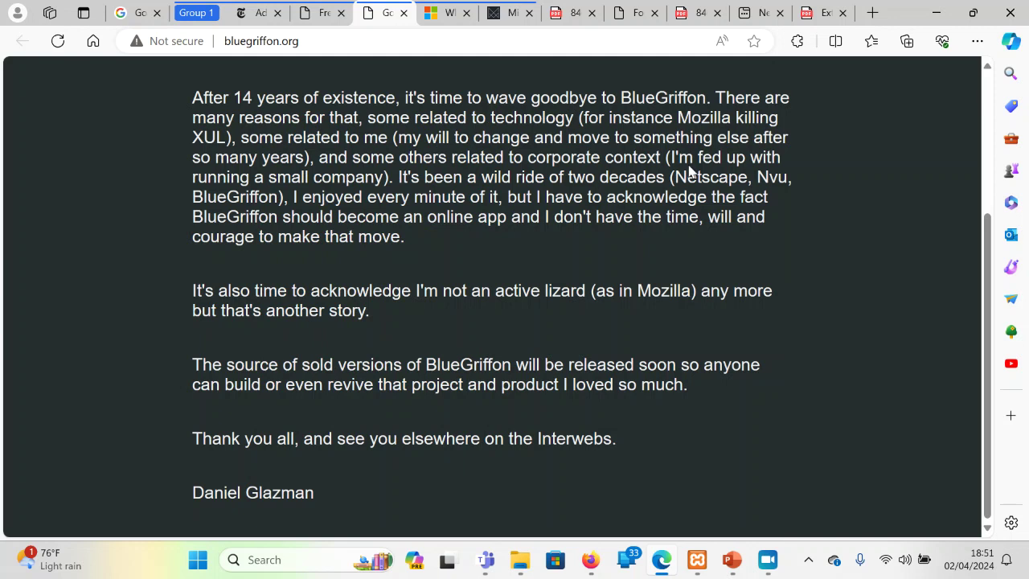
Step through the Expression Web, Wayback and Dreamweaver tabs to the NYT Macromedia article, dismissing its sign-in prompt
click(518, 12)
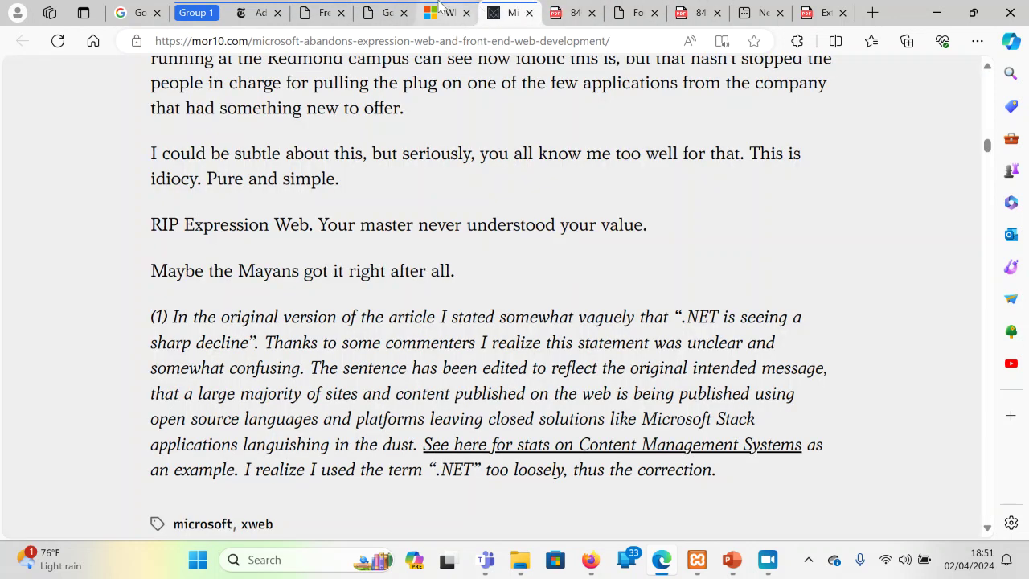
drag(450, 13, 384, 6)
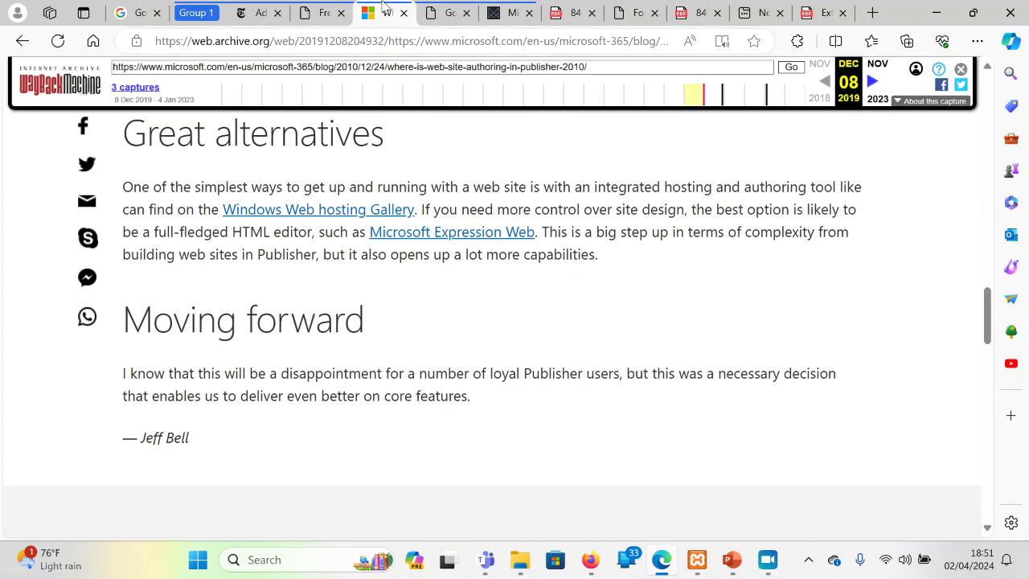
click(321, 12)
click(265, 10)
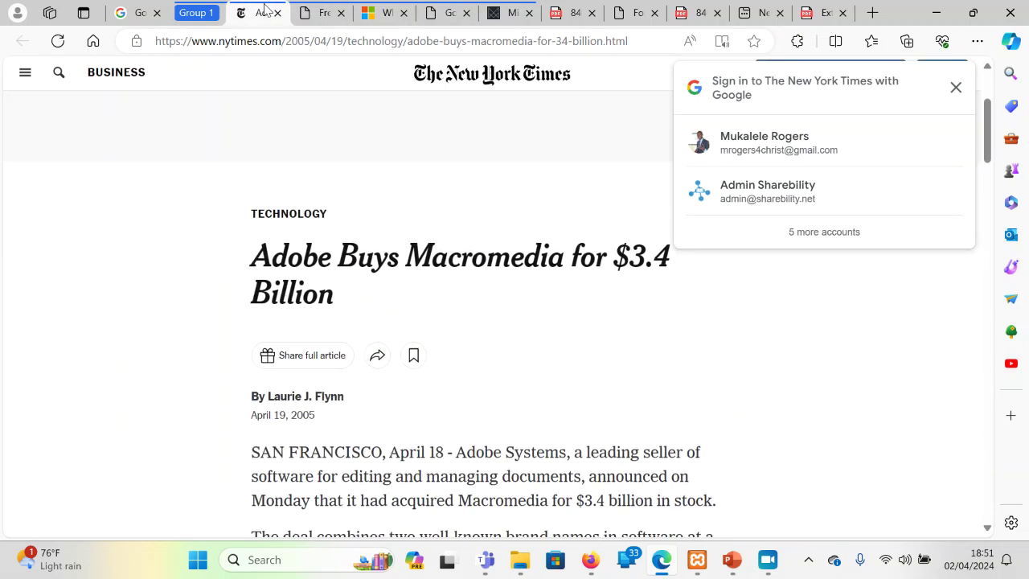
click(956, 89)
scroll(797, 163, up, 2)
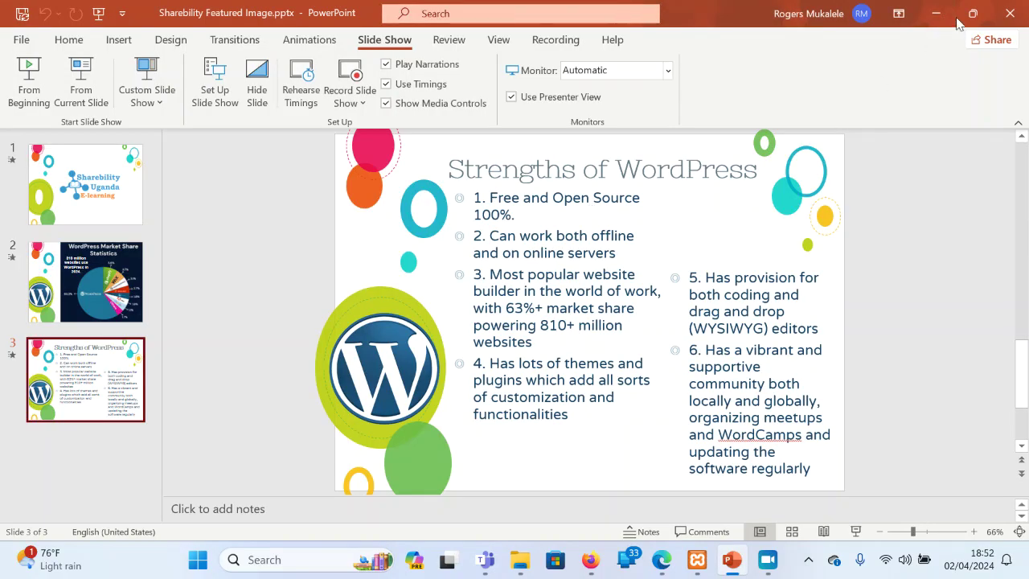
Minimize PowerPoint, close SAMPLE PAPERS ICT, open WordPress Files and select the XAMPP installer
click(937, 14)
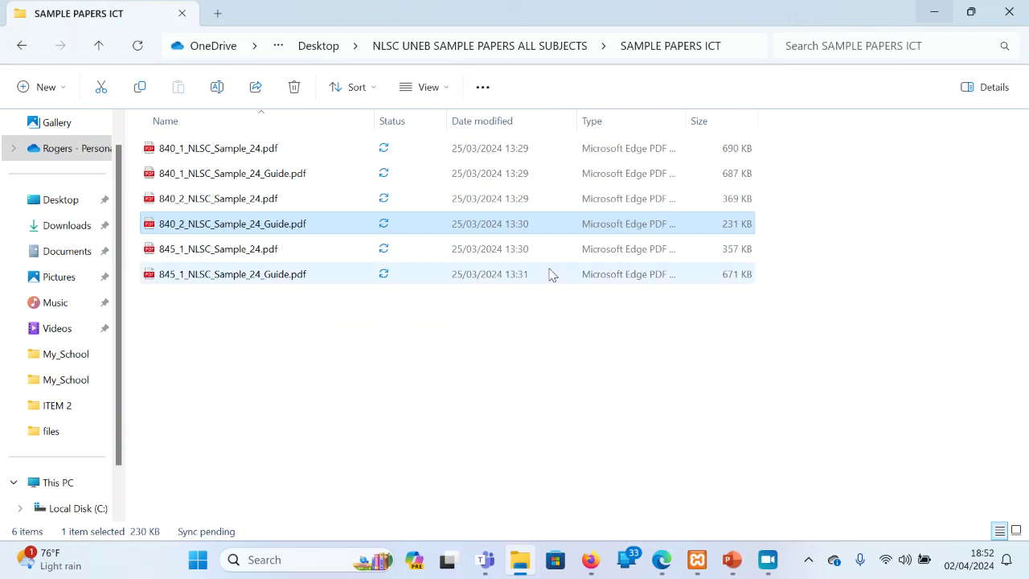
click(1011, 12)
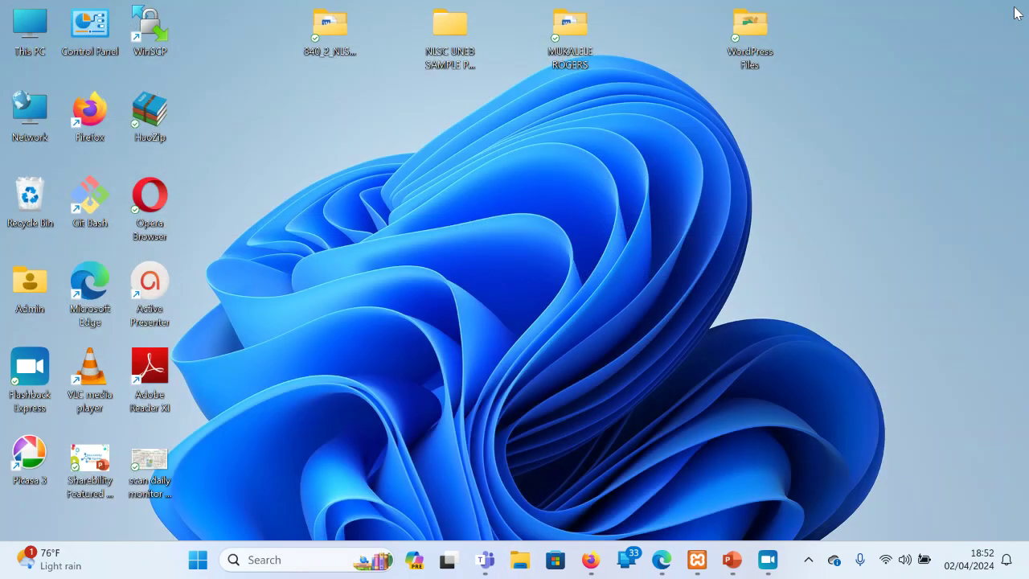
double_click(751, 36)
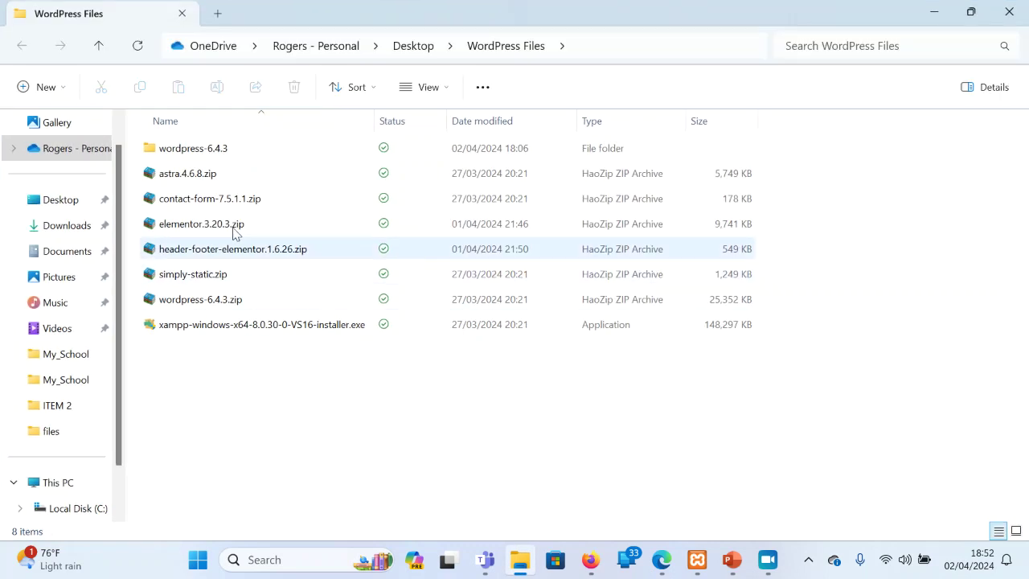
click(202, 334)
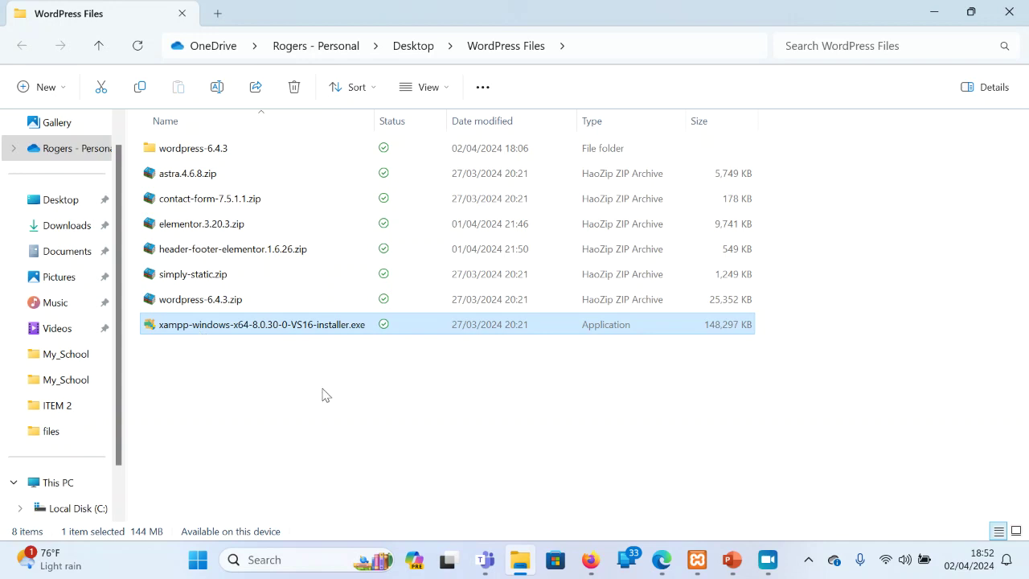
click(661, 560)
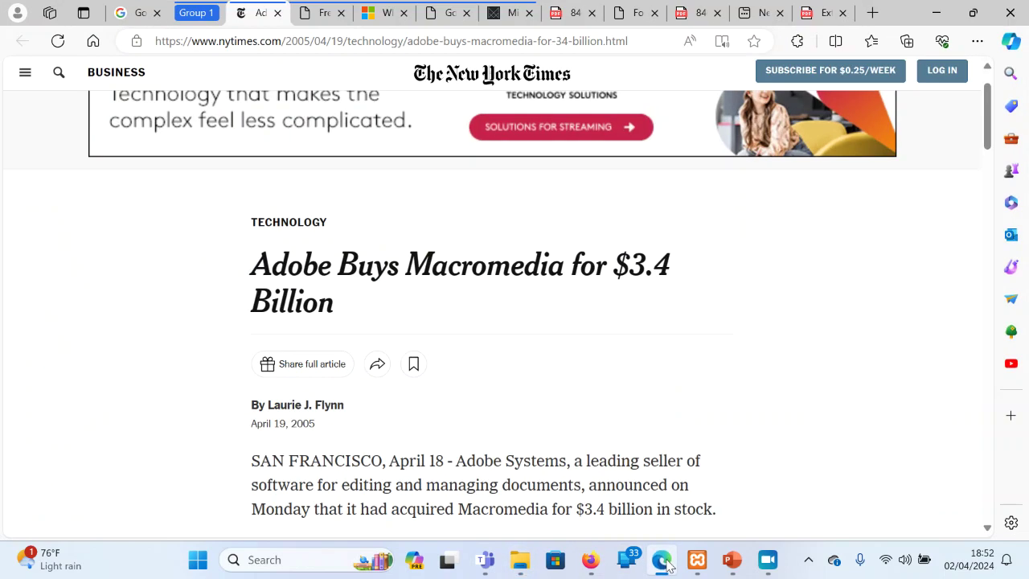
Search Bing for 'xampp' in a new tab and scroll to the SourceForge download result
click(873, 13)
text(xamp)
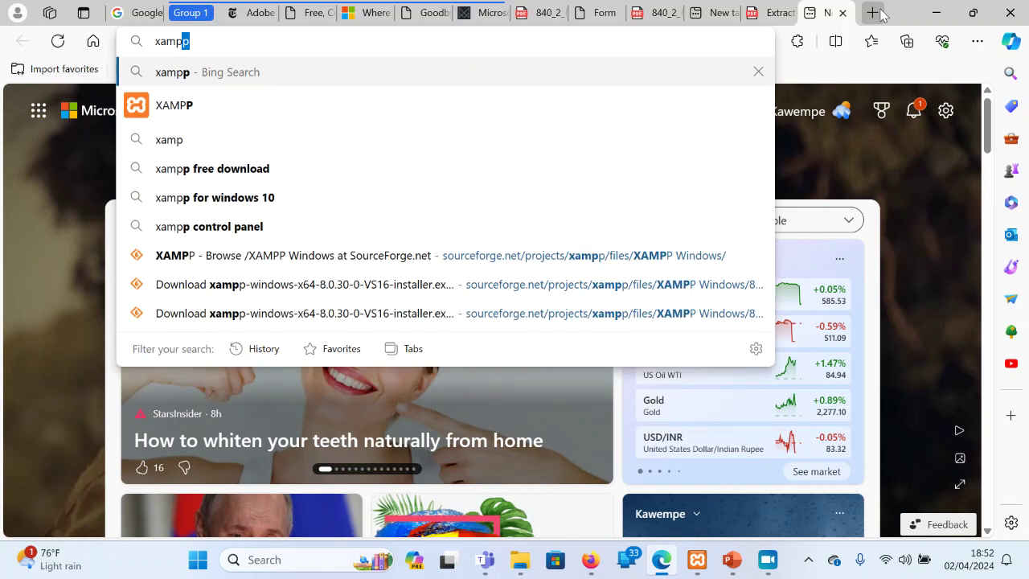
text(p)
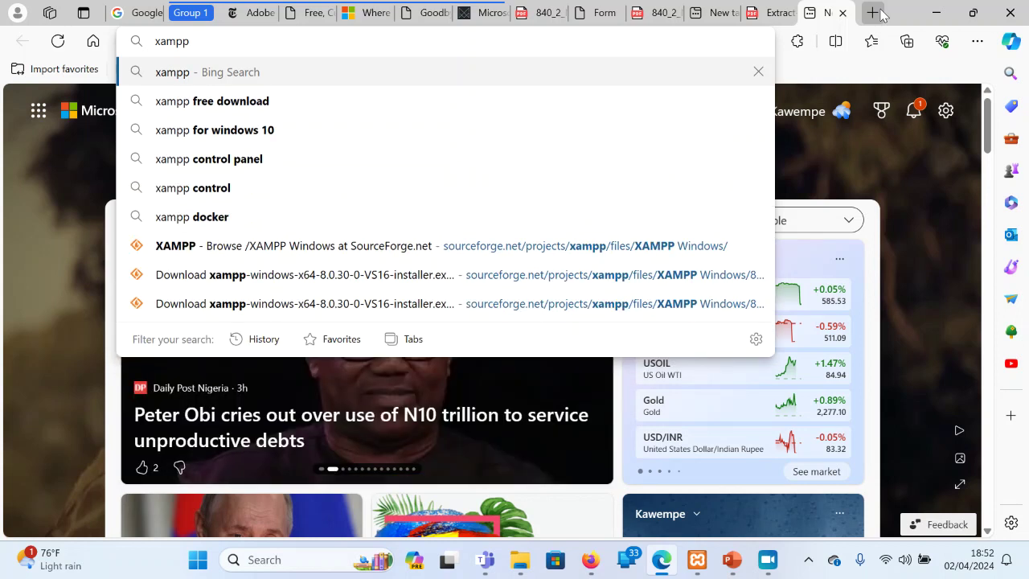
key(Return)
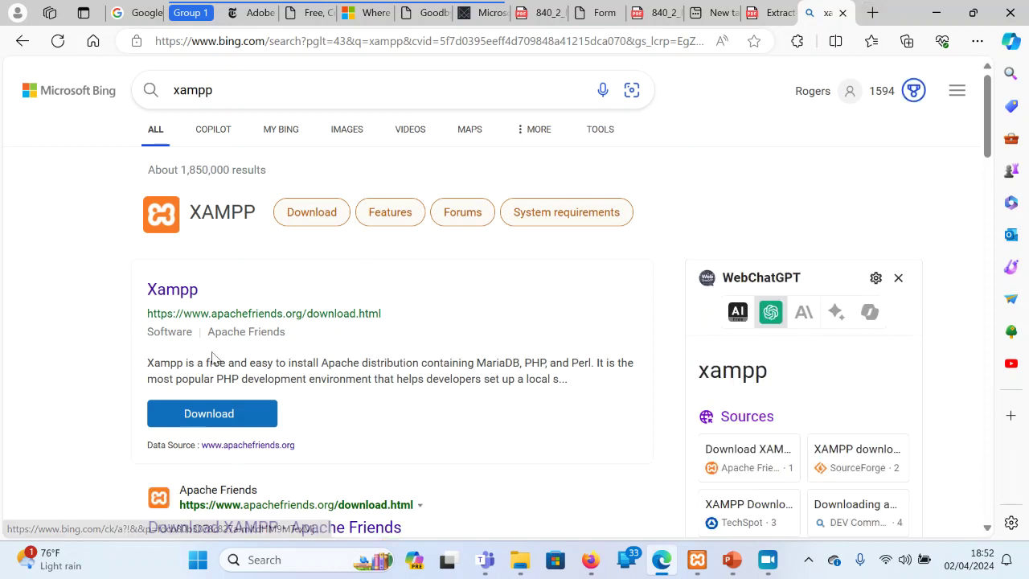
scroll(213, 360, down, 1)
scroll(213, 360, down, 5)
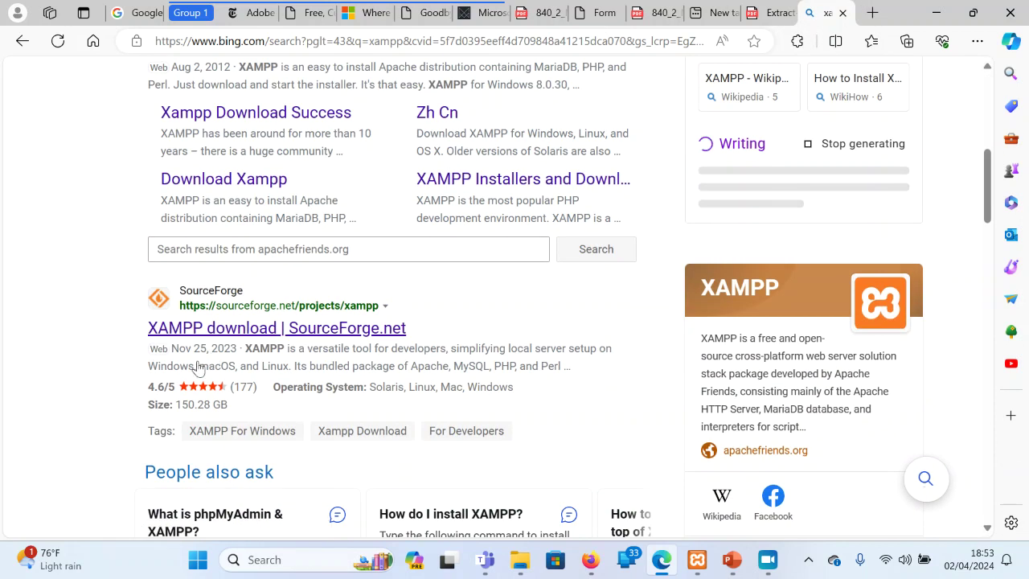
scroll(265, 338, up, 5)
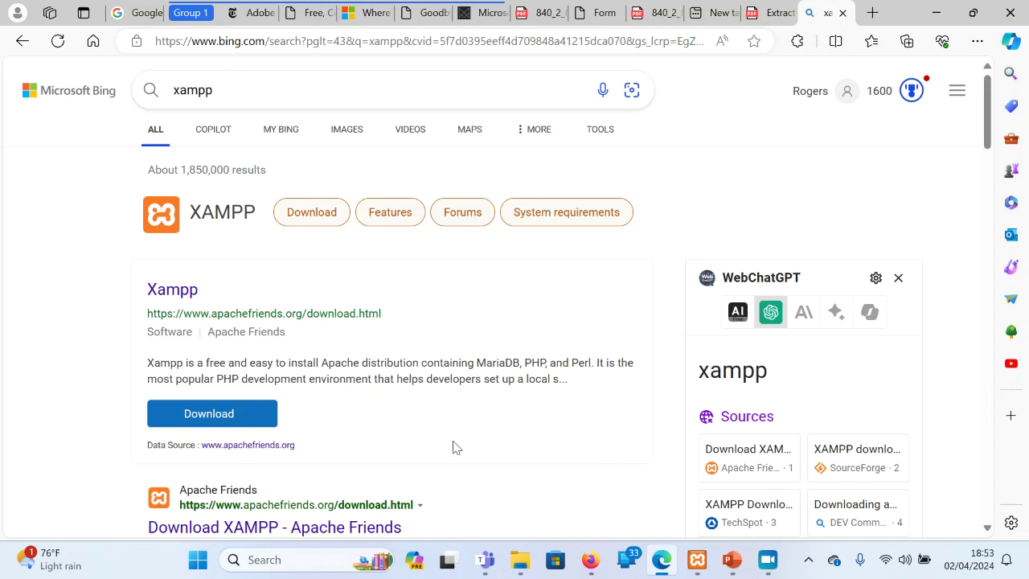
scroll(454, 447, down, 5)
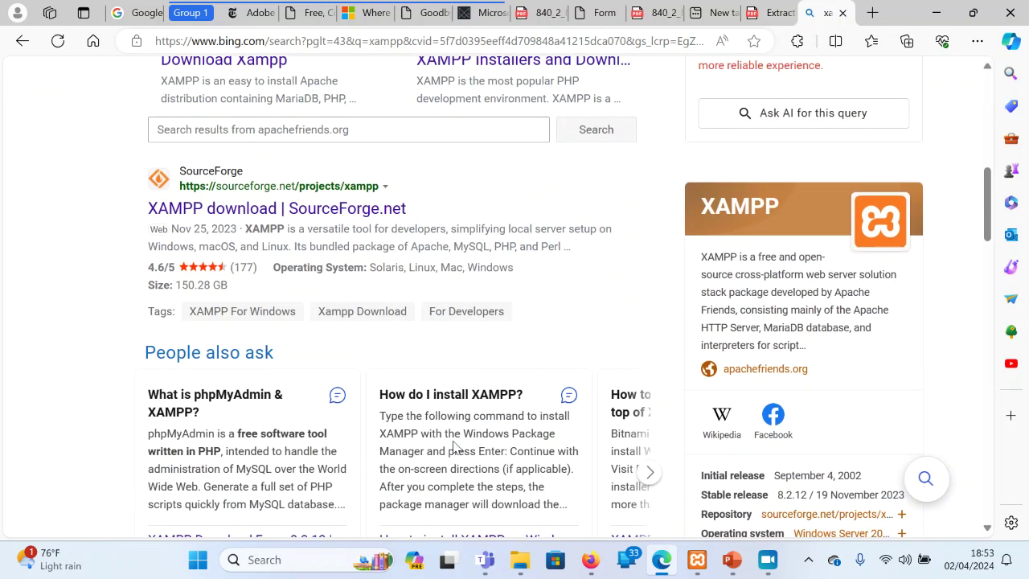
Open the SourceForge XAMPP project page and its Files listing
click(259, 210)
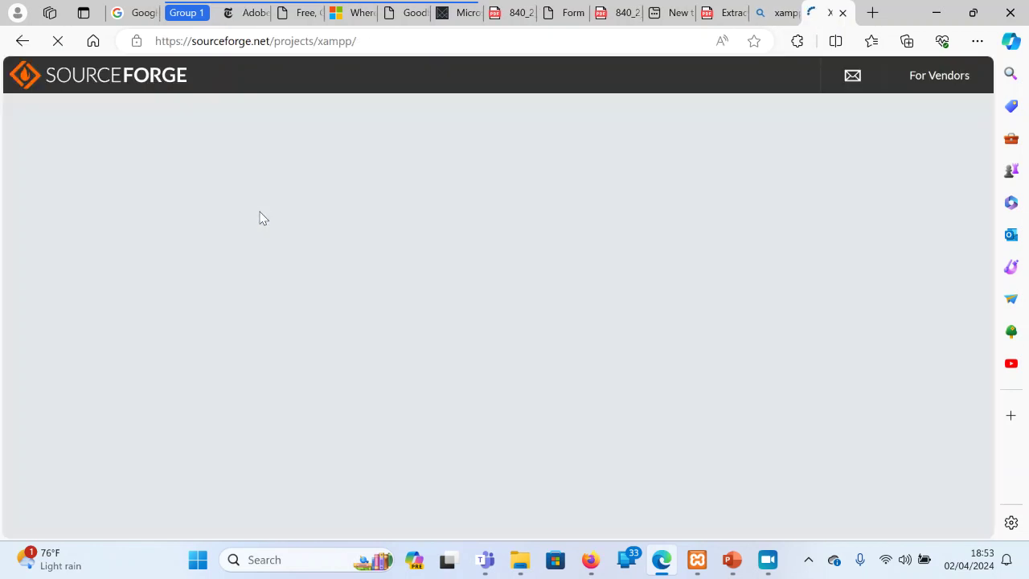
scroll(260, 217, down, 2)
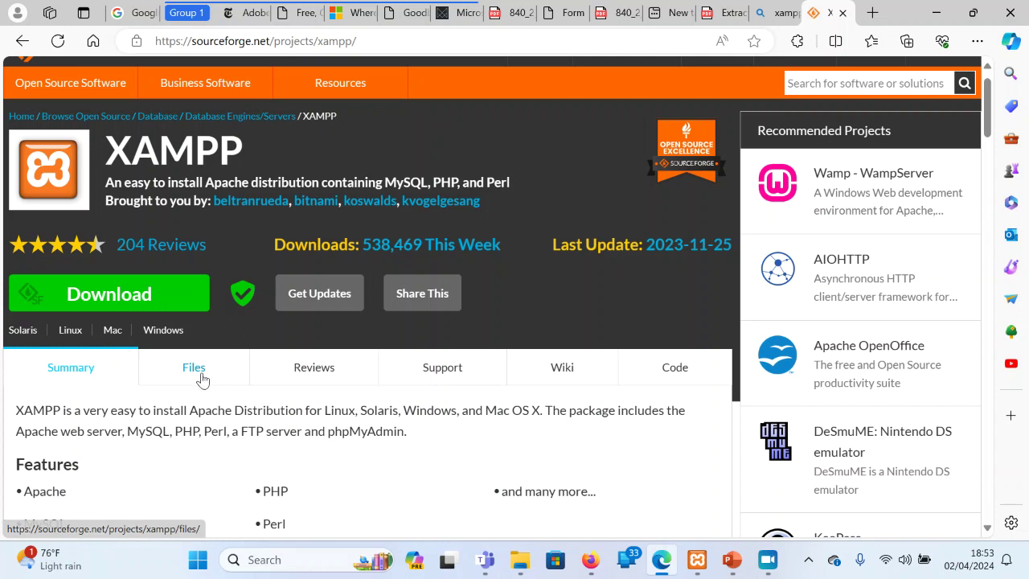
click(204, 380)
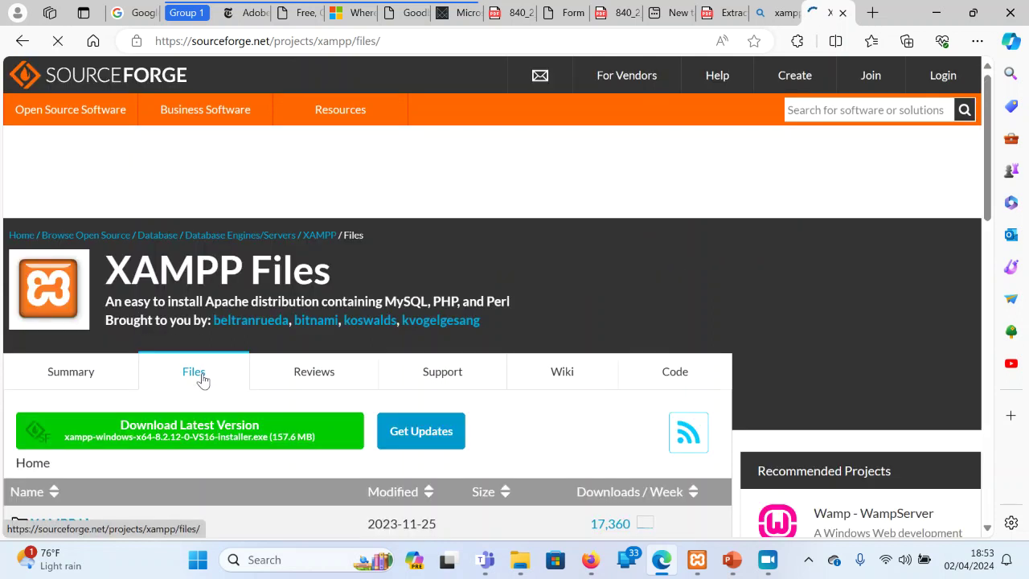
scroll(313, 375, down, 3)
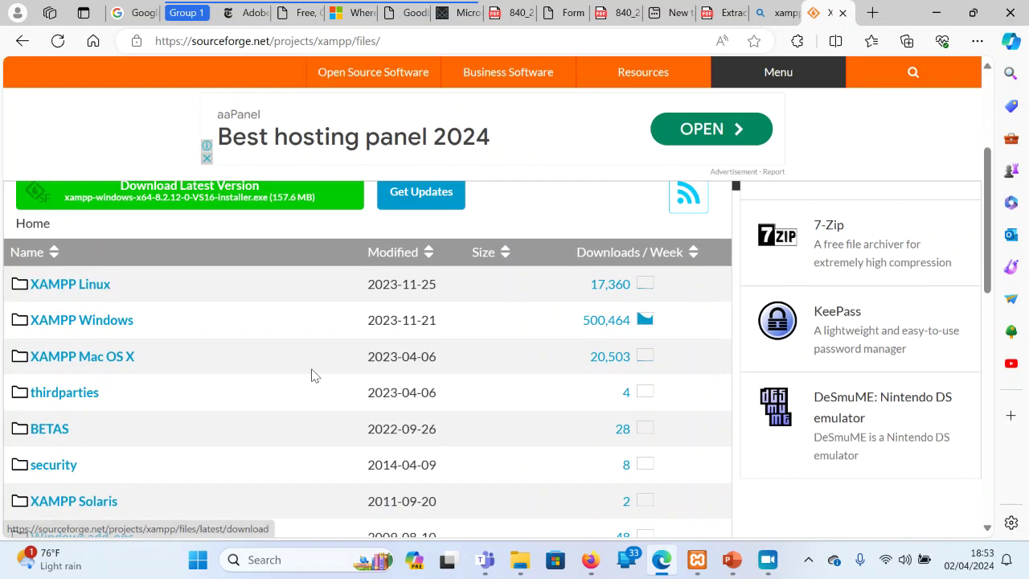
scroll(312, 374, down, 10)
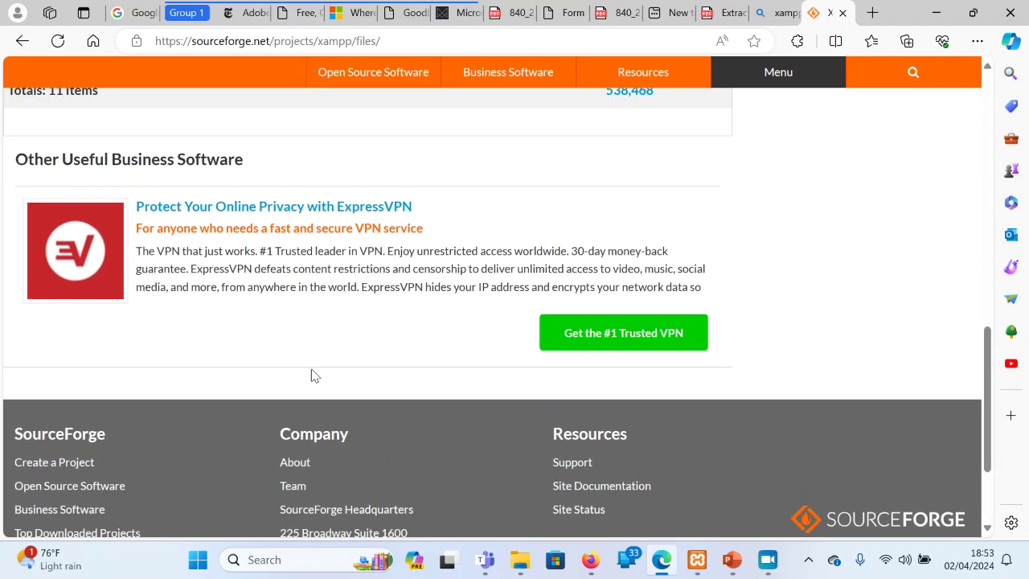
scroll(313, 373, up, 6)
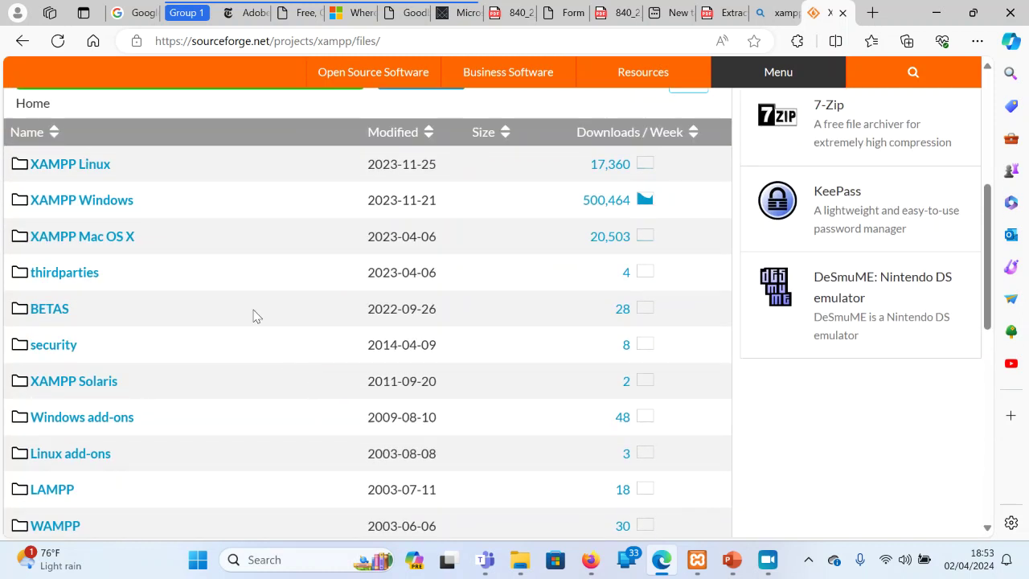
Open the XAMPP Windows folder and scroll through versions 7.3.2, 7.1.26 and 5.6.40
click(97, 201)
scroll(97, 203, down, 3)
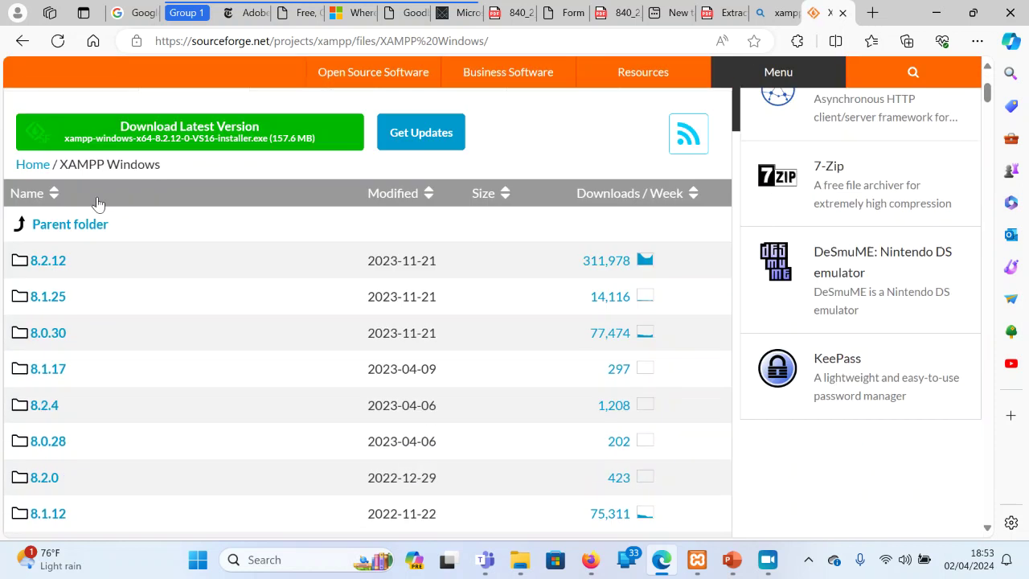
scroll(97, 203, down, 1)
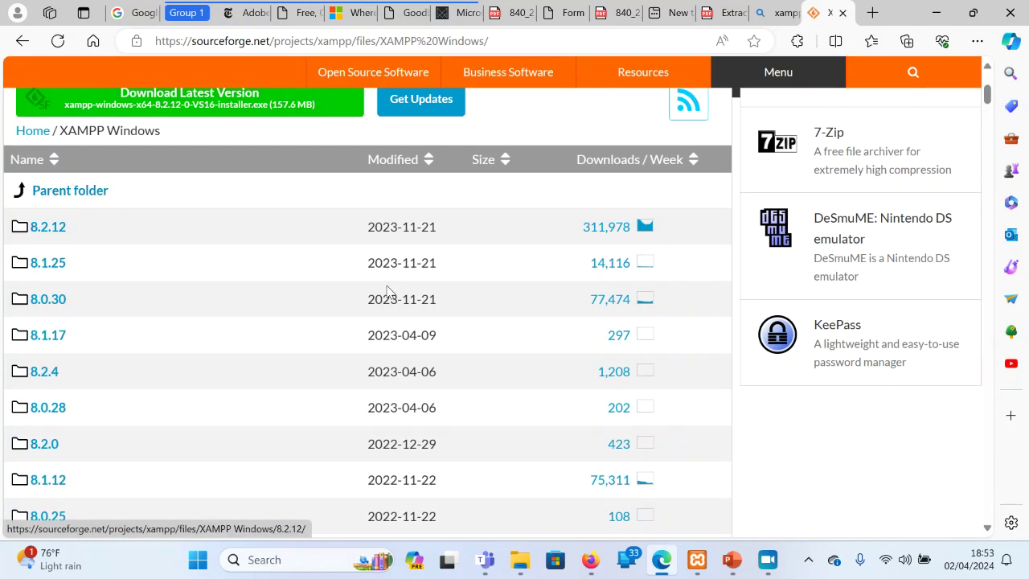
scroll(402, 296, down, 5)
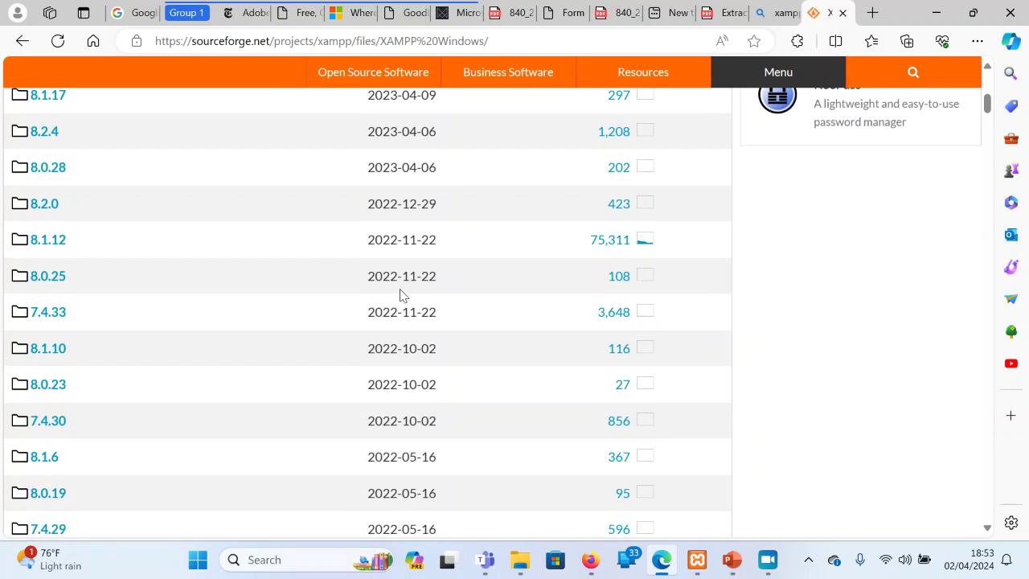
scroll(401, 296, down, 4)
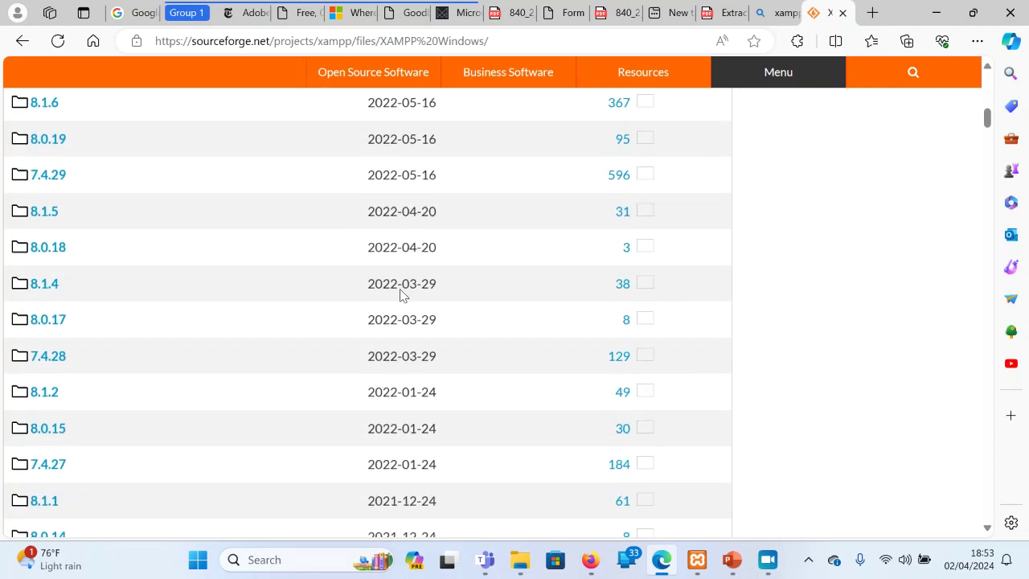
scroll(404, 296, down, 7)
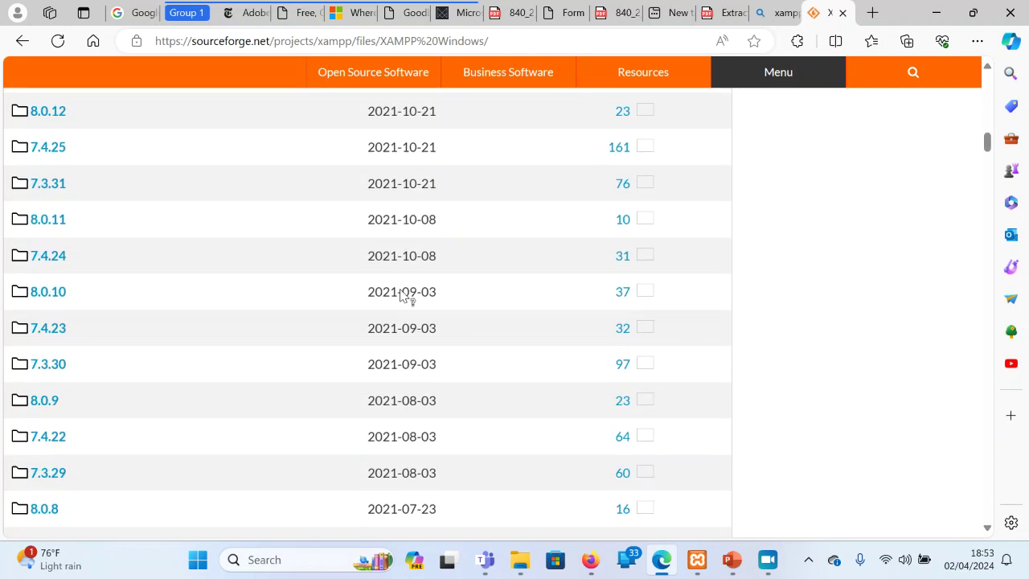
scroll(404, 296, down, 15)
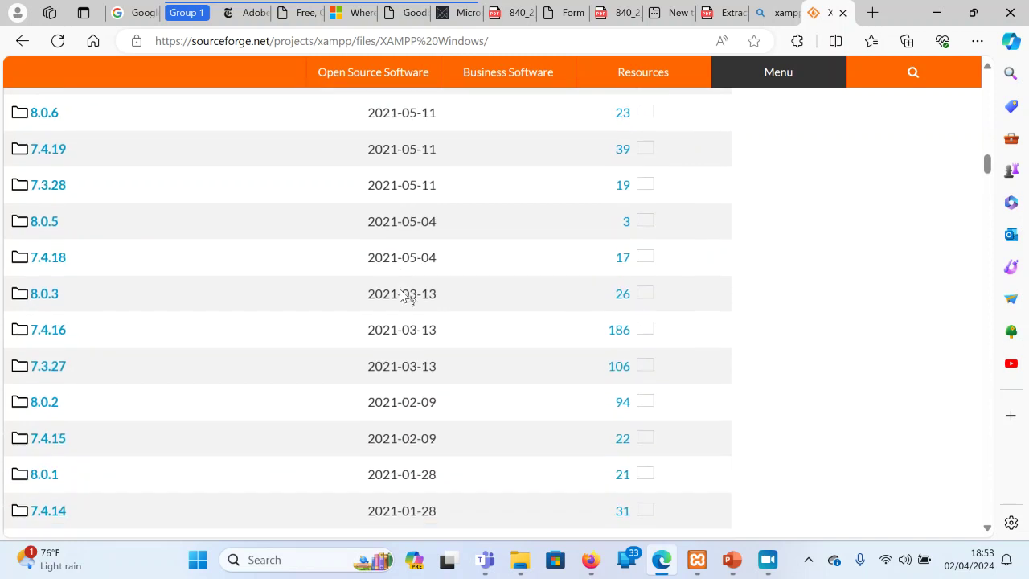
scroll(404, 296, down, 20)
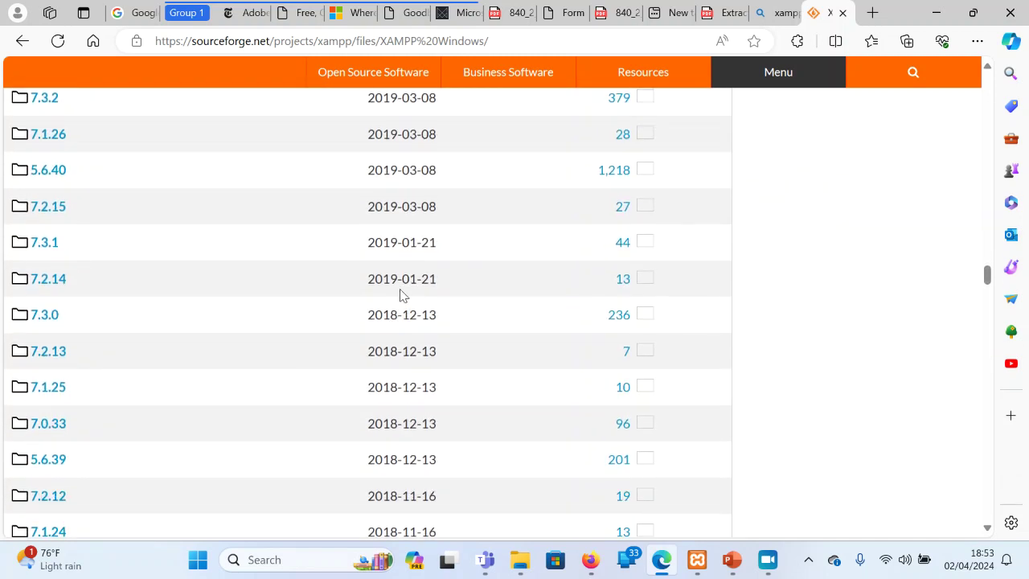
scroll(405, 296, down, 12)
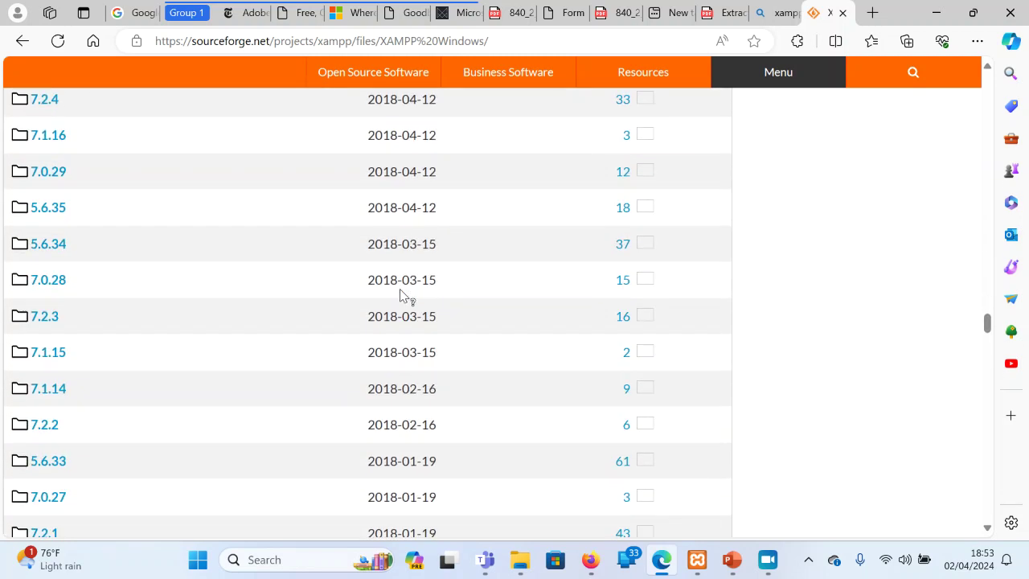
scroll(404, 296, up, 12)
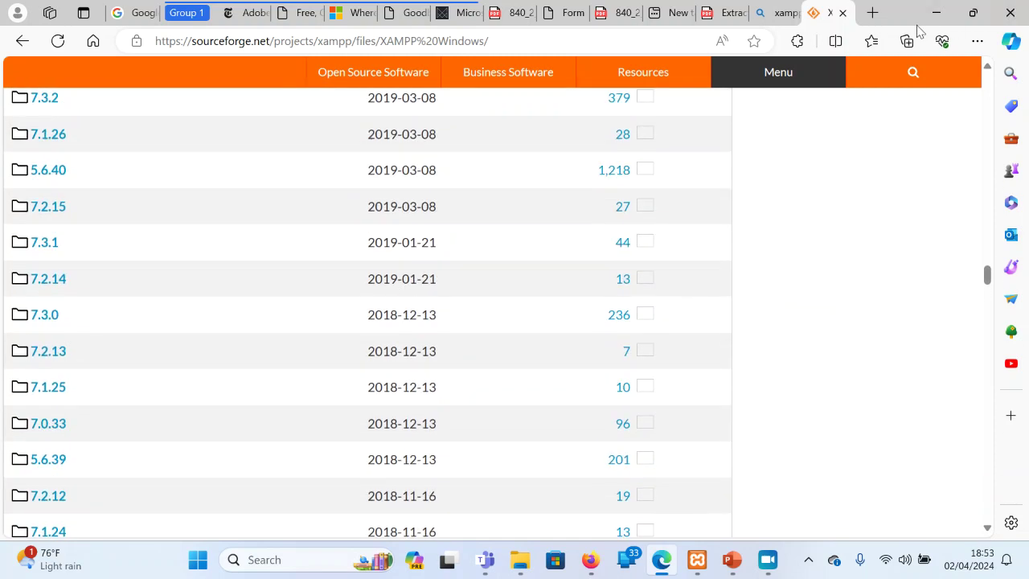
Visit wordpress.org in a new tab and view the Get WordPress page offering 6.4.3
click(872, 12)
text(wor)
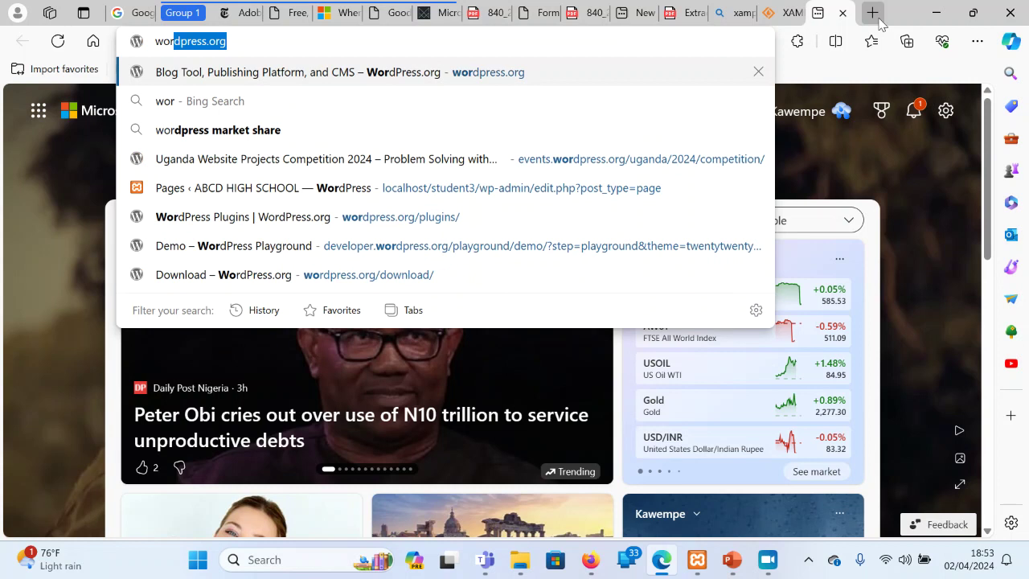
key(Return)
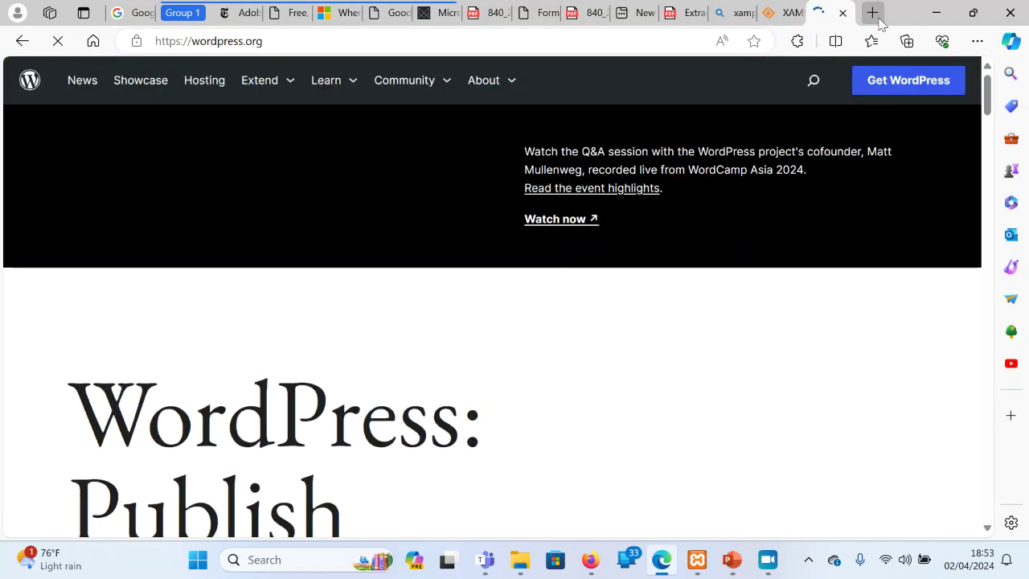
click(916, 87)
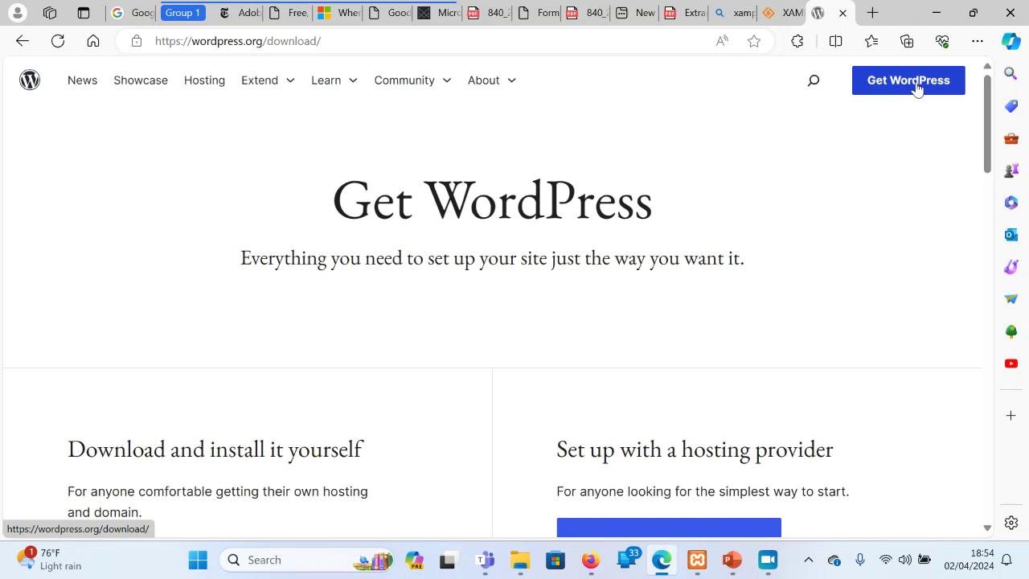
scroll(916, 87, down, 2)
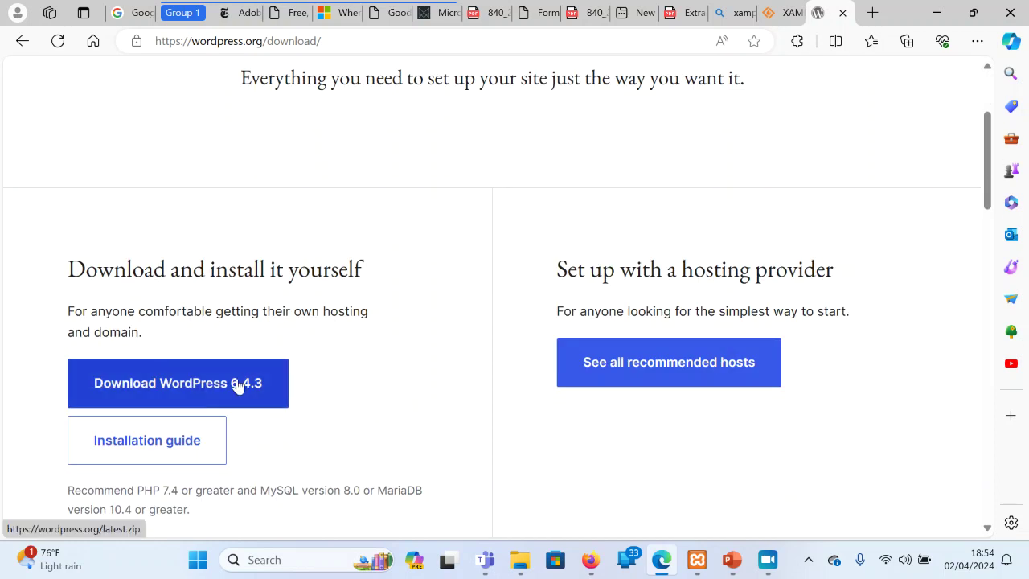
scroll(415, 298, up, 2)
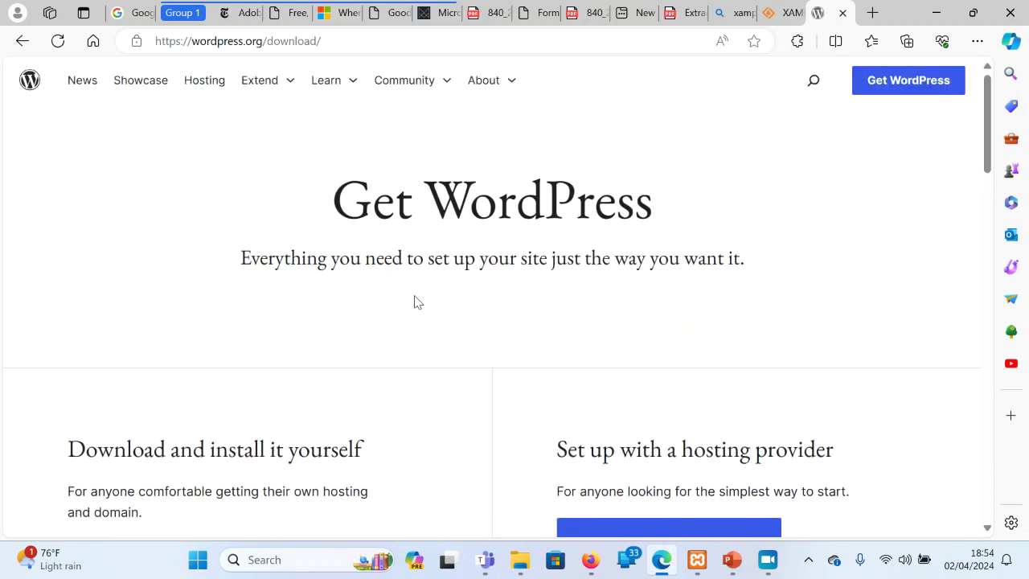
click(267, 87)
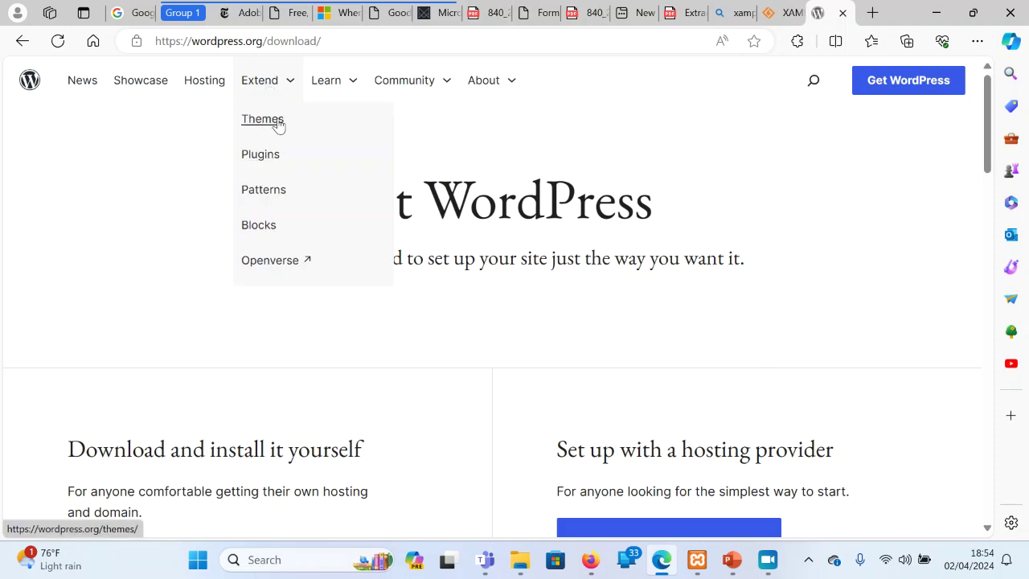
Browse the wordpress.org themes directory and open the Astra theme's details page
click(276, 123)
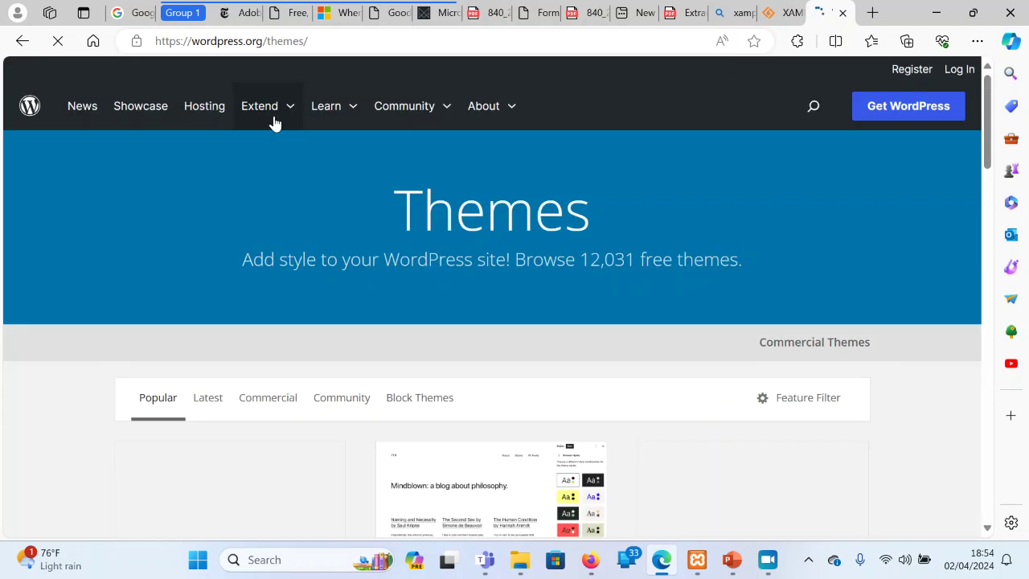
scroll(551, 241, down, 3)
scroll(551, 241, down, 4)
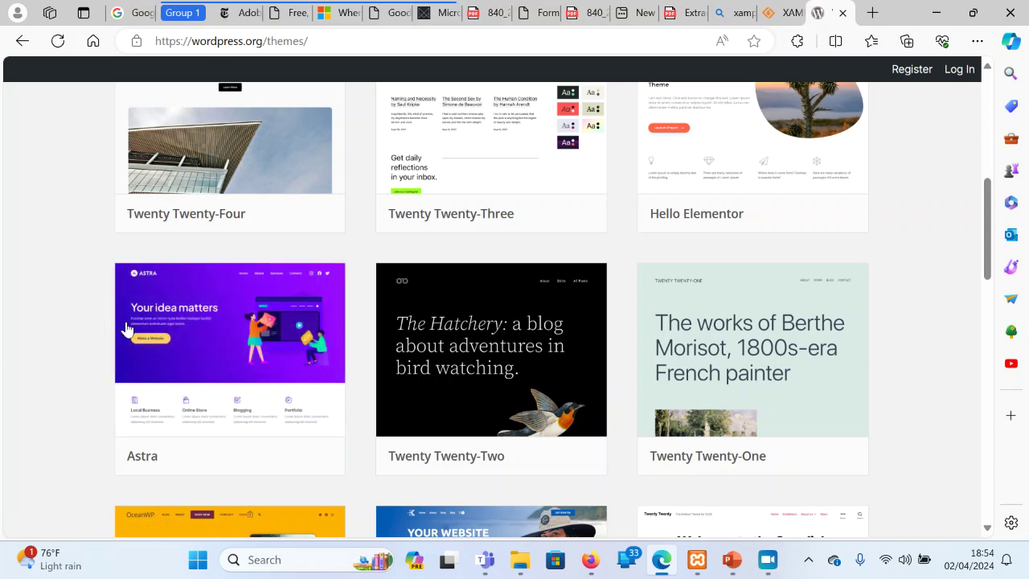
click(197, 340)
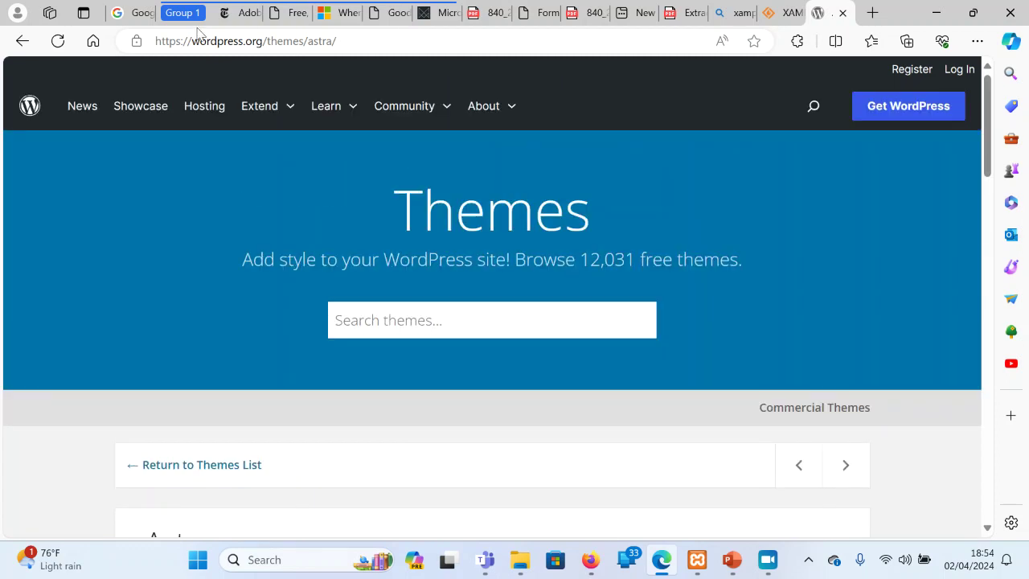
Look over the wordpress.org Plugins directory, then minimize Edge to reveal WordPress Files
mouse_move(267, 109)
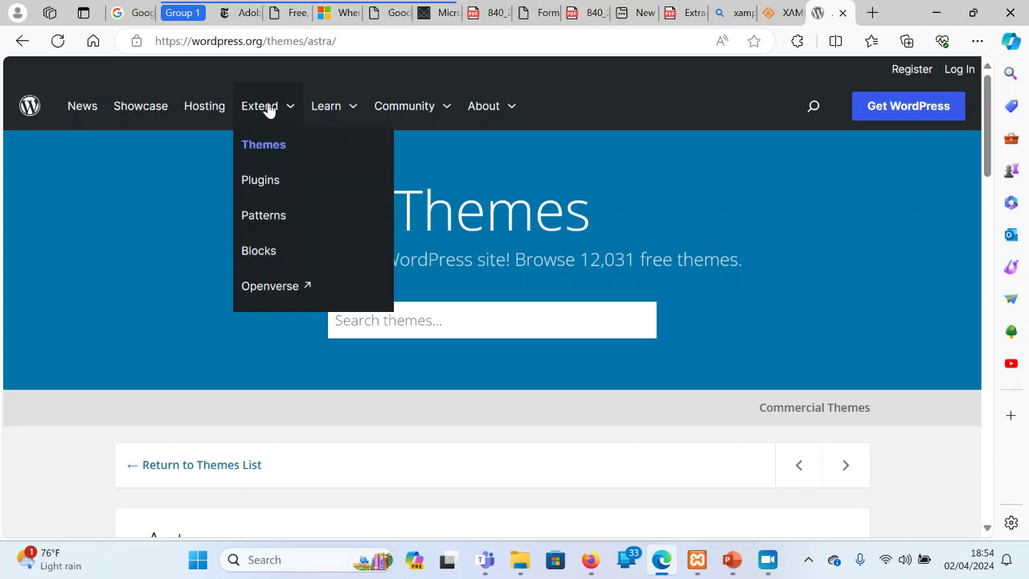
click(270, 182)
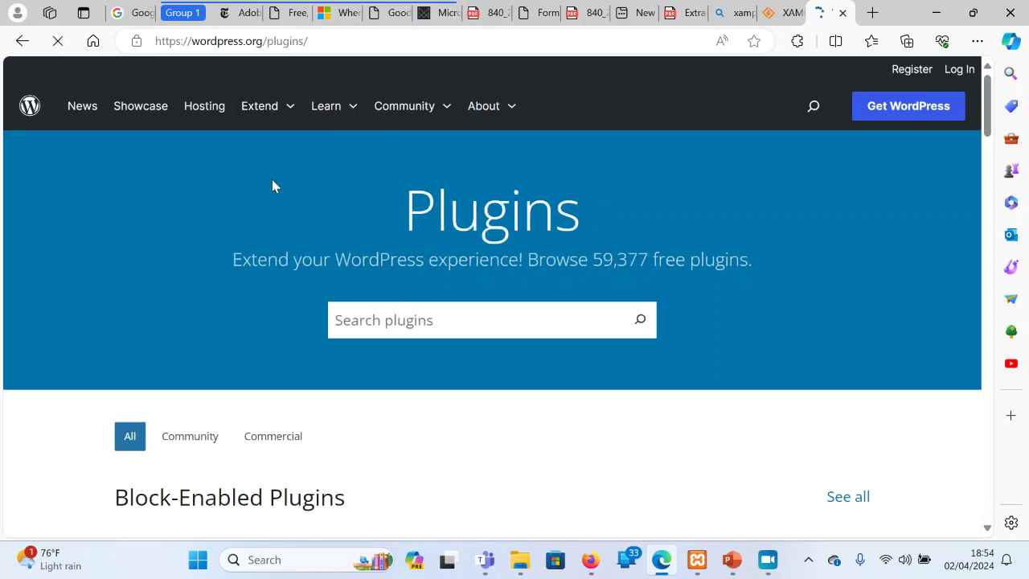
scroll(271, 183, down, 2)
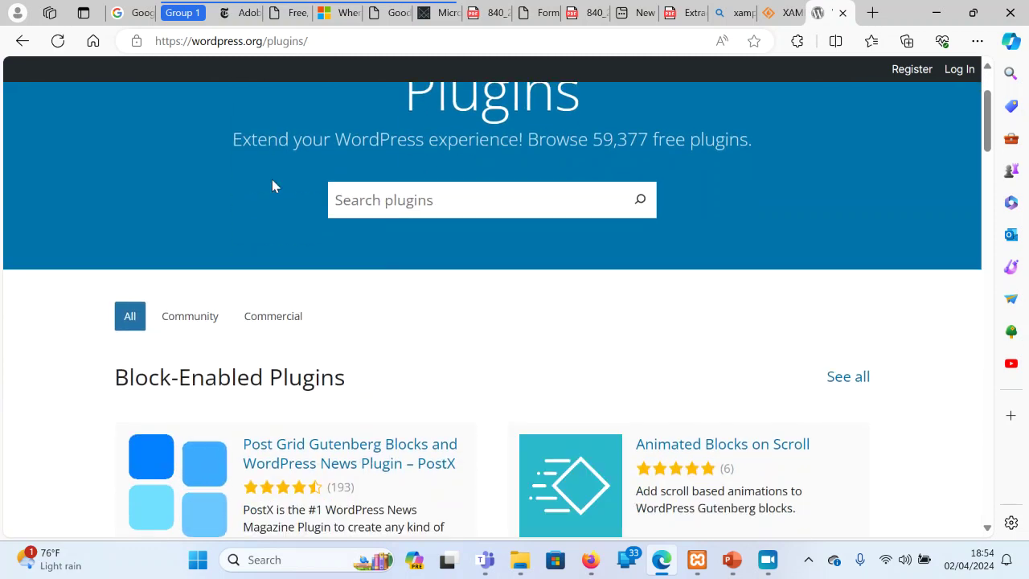
scroll(272, 186, down, 8)
scroll(271, 185, up, 1)
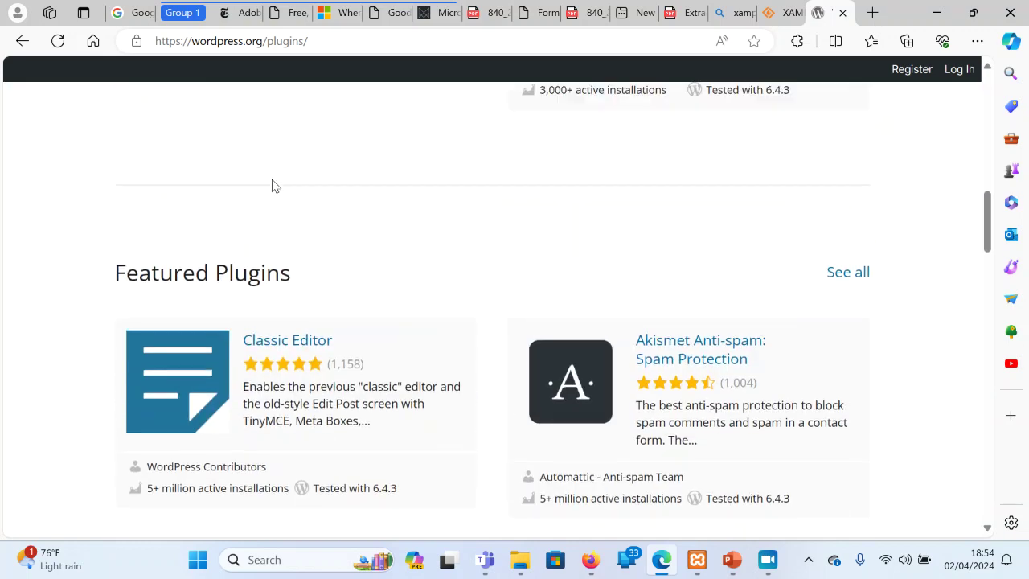
scroll(271, 186, up, 10)
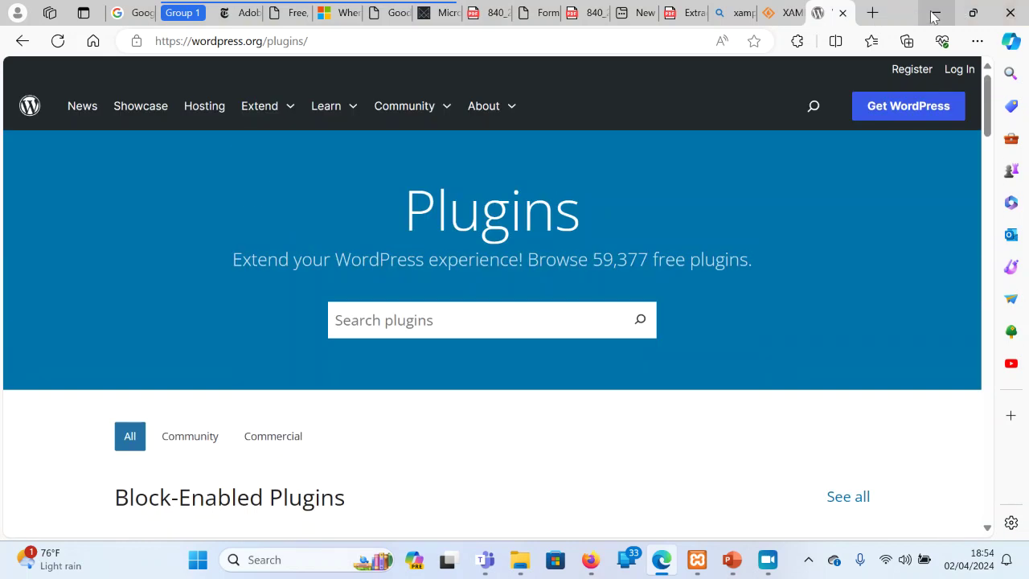
click(934, 18)
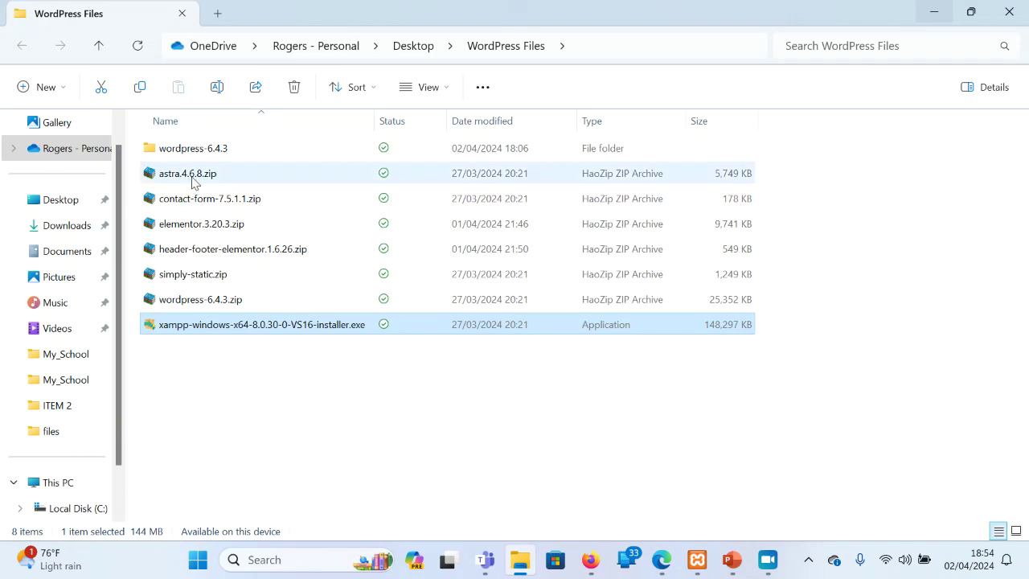
click(188, 203)
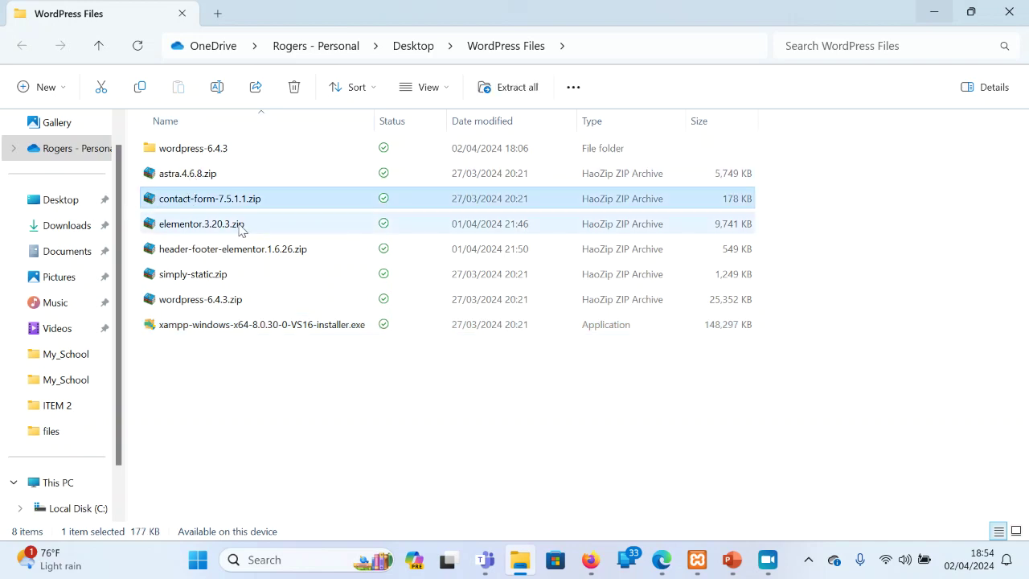
click(190, 225)
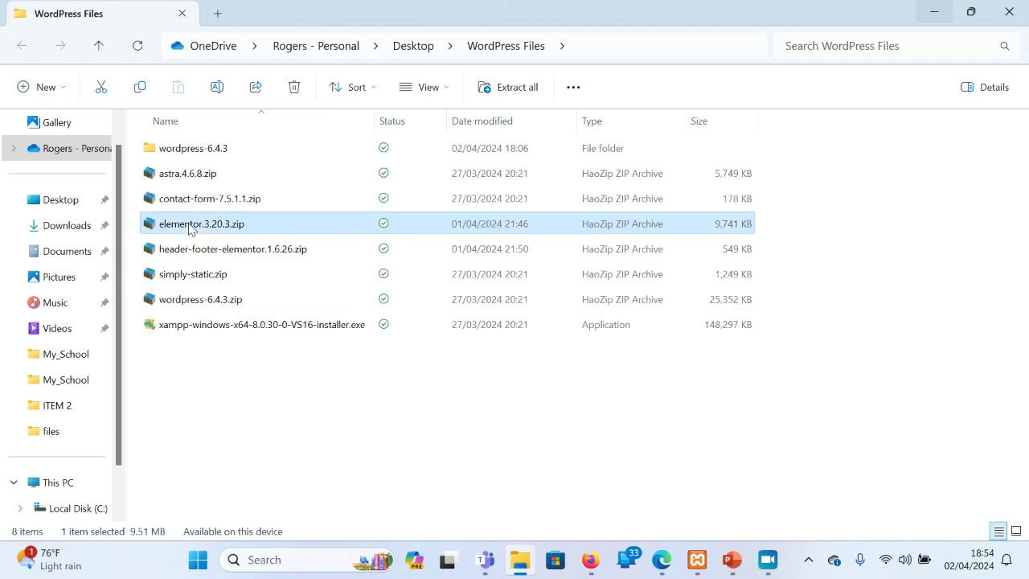
click(661, 561)
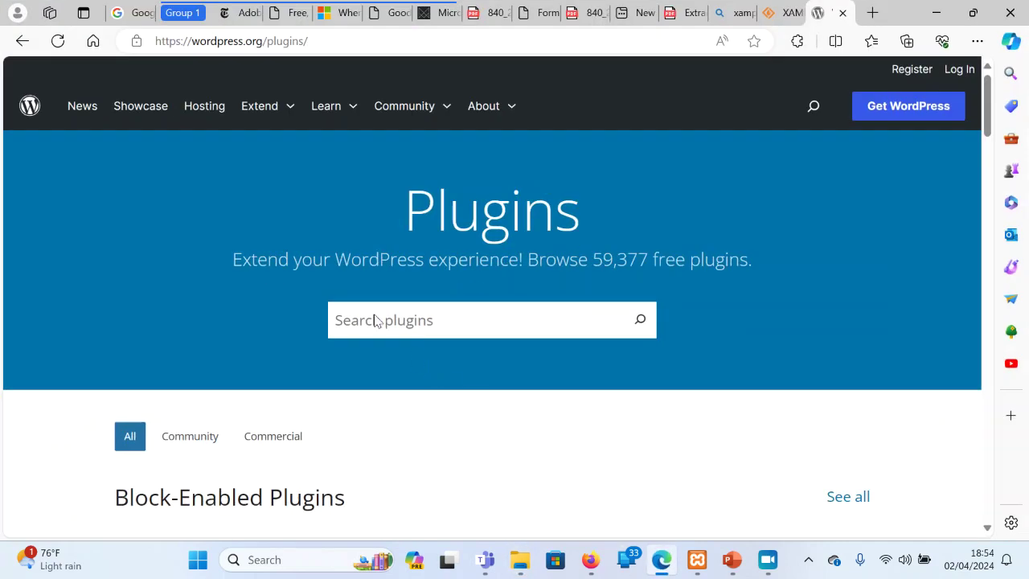
Search wordpress.org plugins for 'elementor', then minimize Edge back to the WordPress Files folder
text(elem)
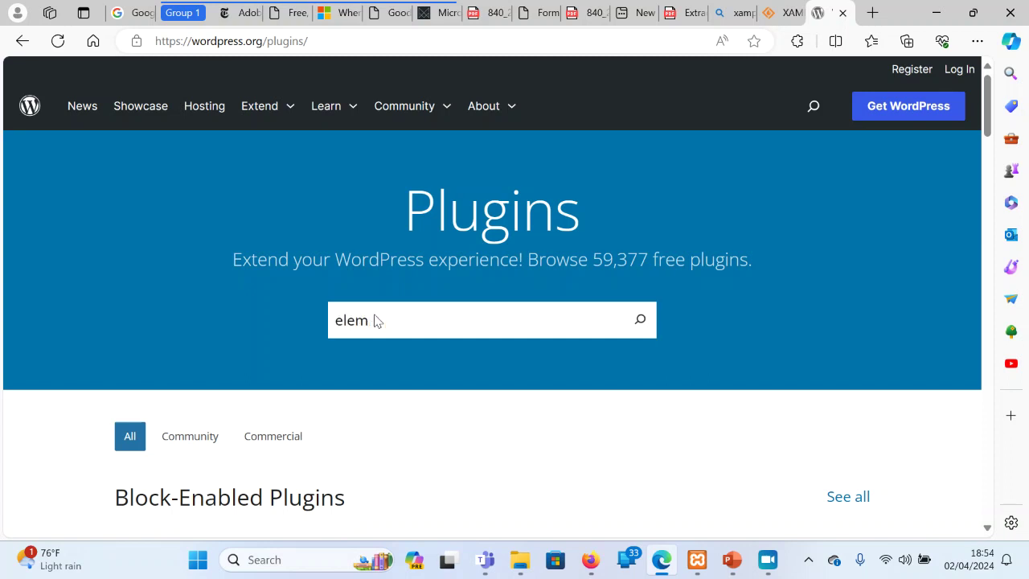
text(entor\)
key(Return)
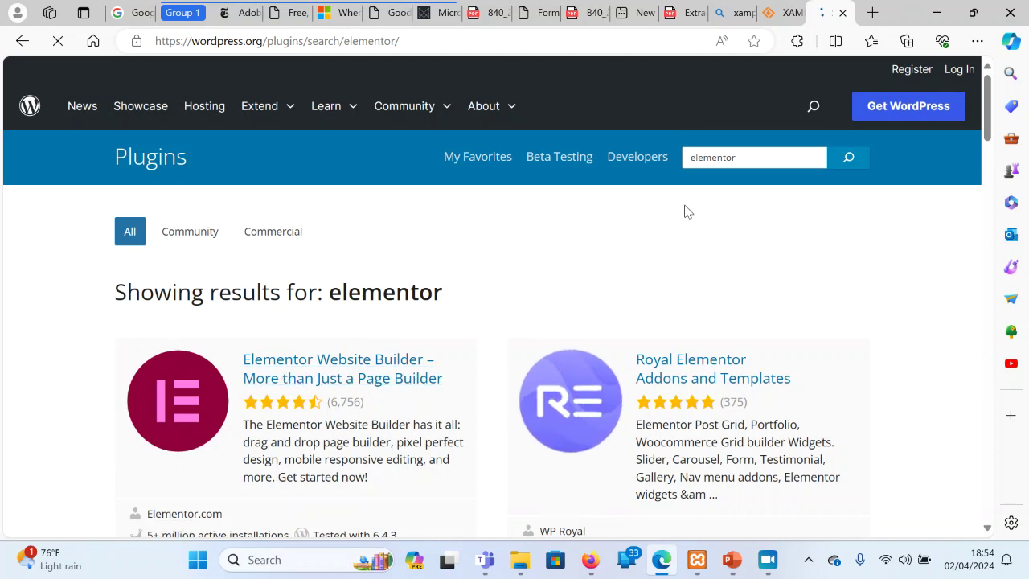
click(935, 12)
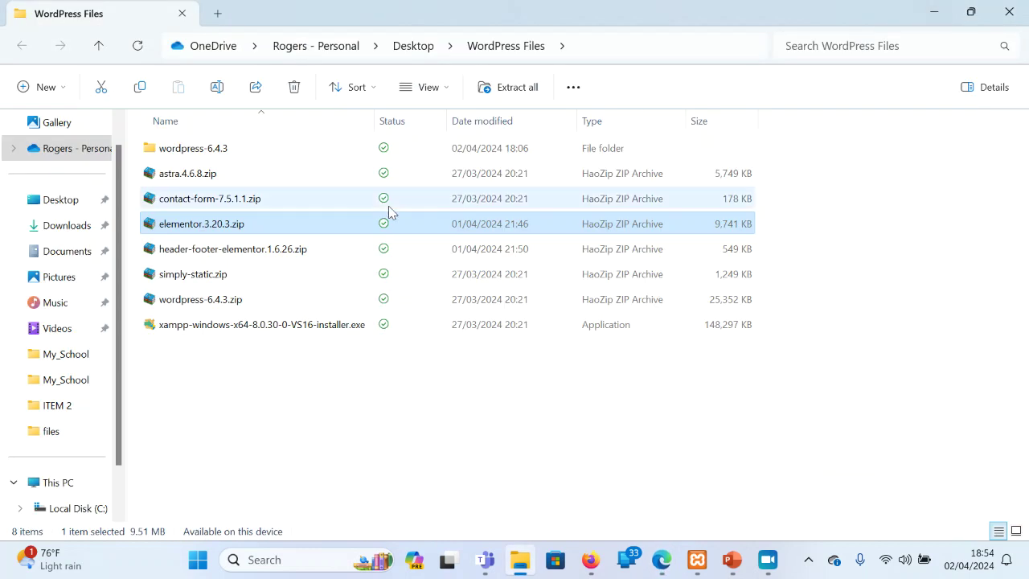
Select the header-footer-elementor and simply-static zips, then launch the XAMPP 8.0.30 installer
click(225, 257)
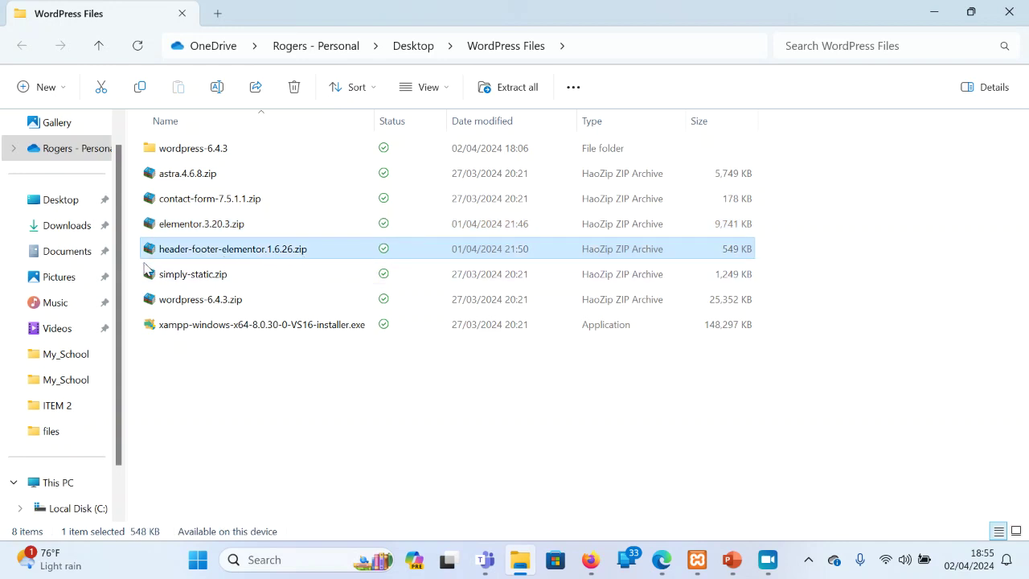
click(186, 280)
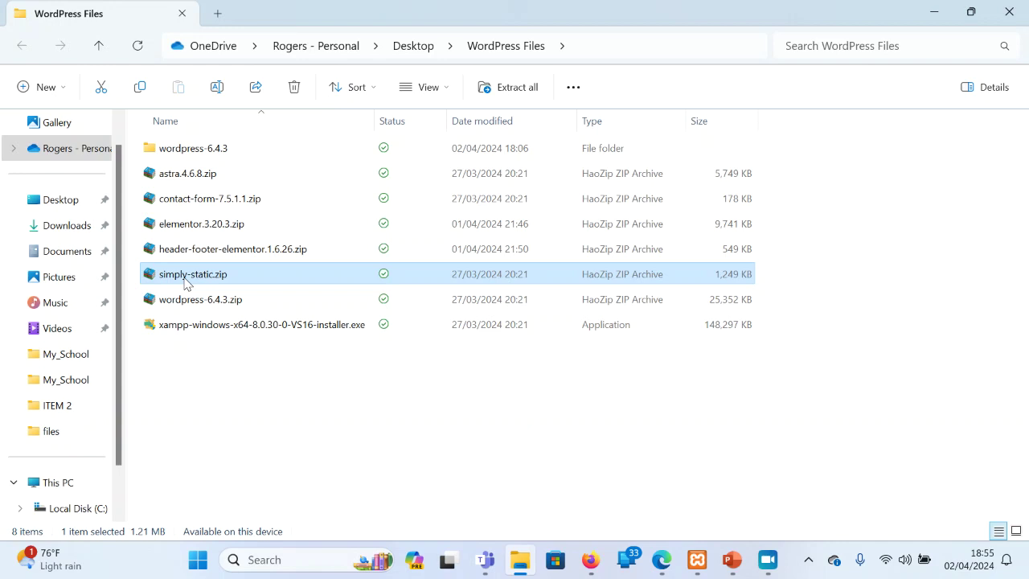
double_click(238, 324)
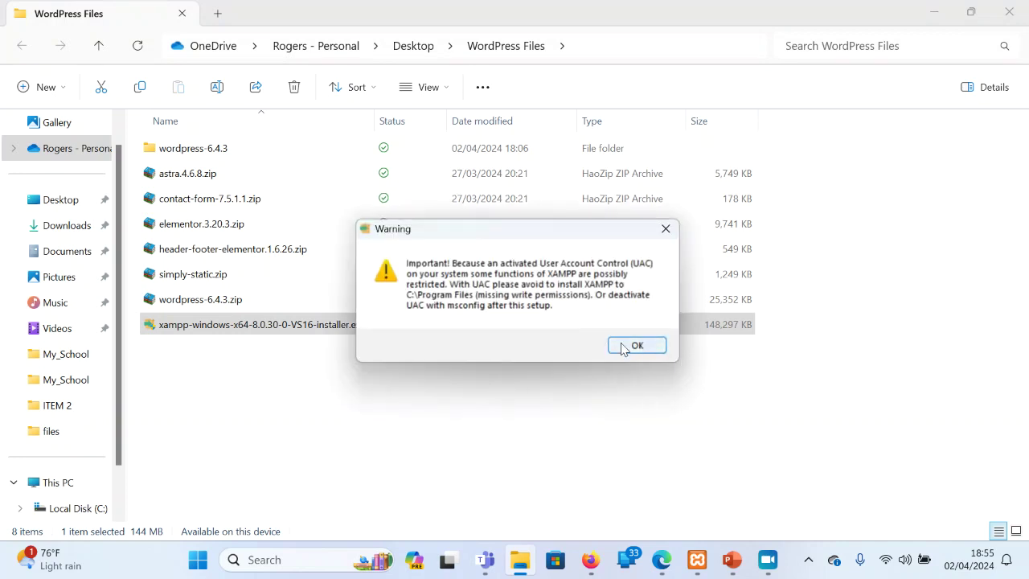
Acknowledge the UAC warning and abort the XAMPP Setup wizard without installing
click(636, 345)
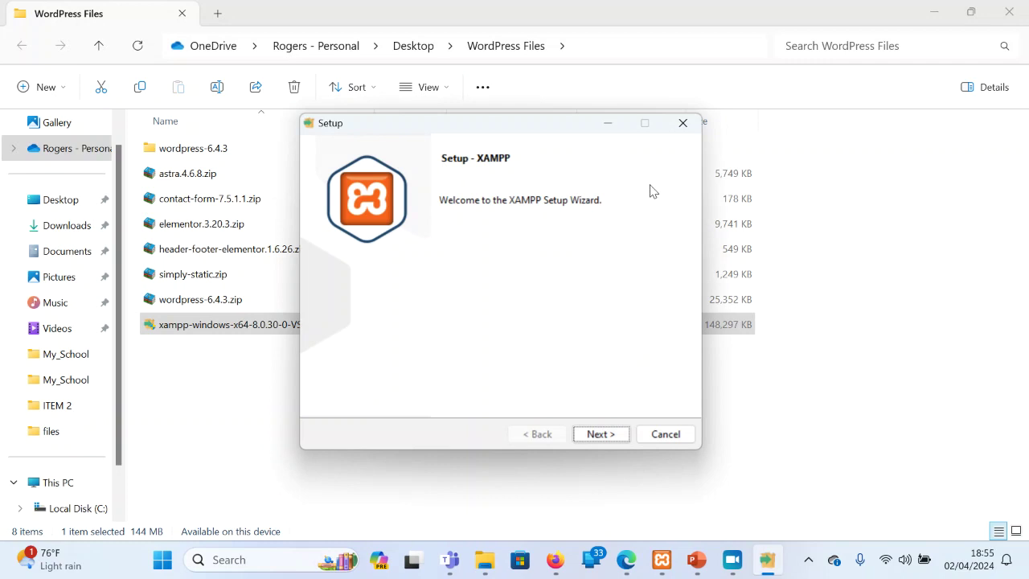
click(683, 124)
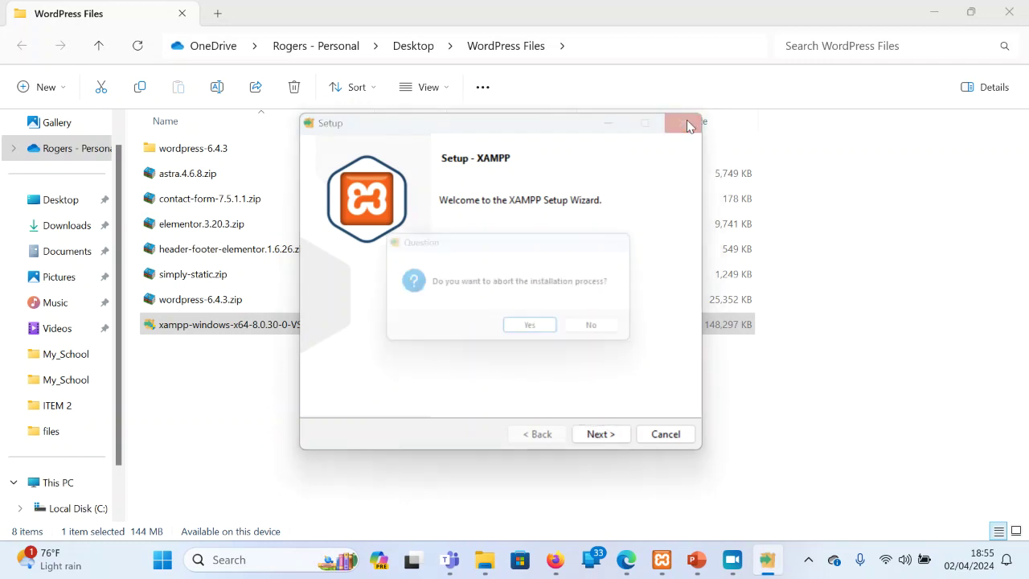
click(556, 336)
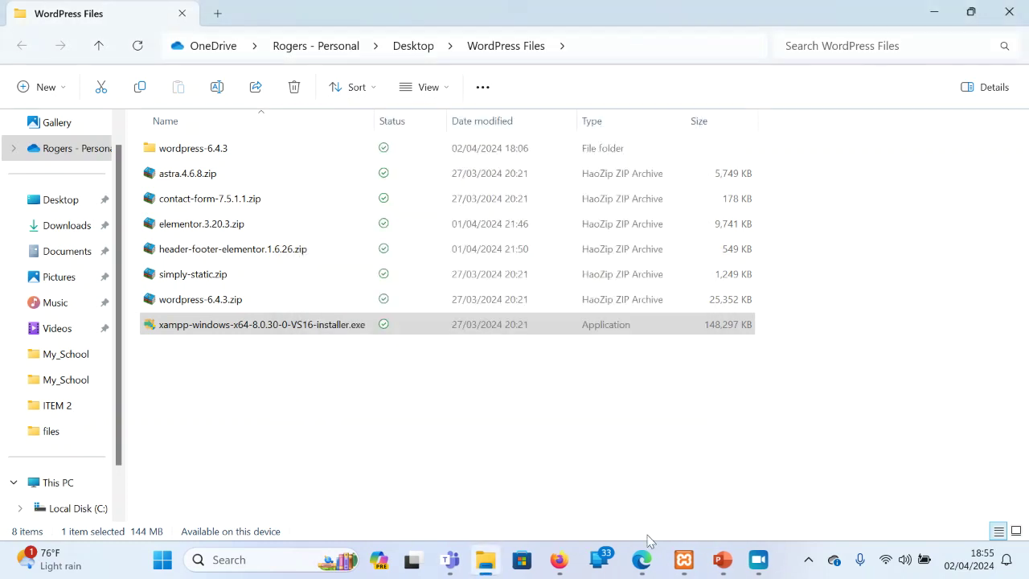
Stop and restart MySQL and Apache in the XAMPP Control Panel, then centre its window
click(698, 561)
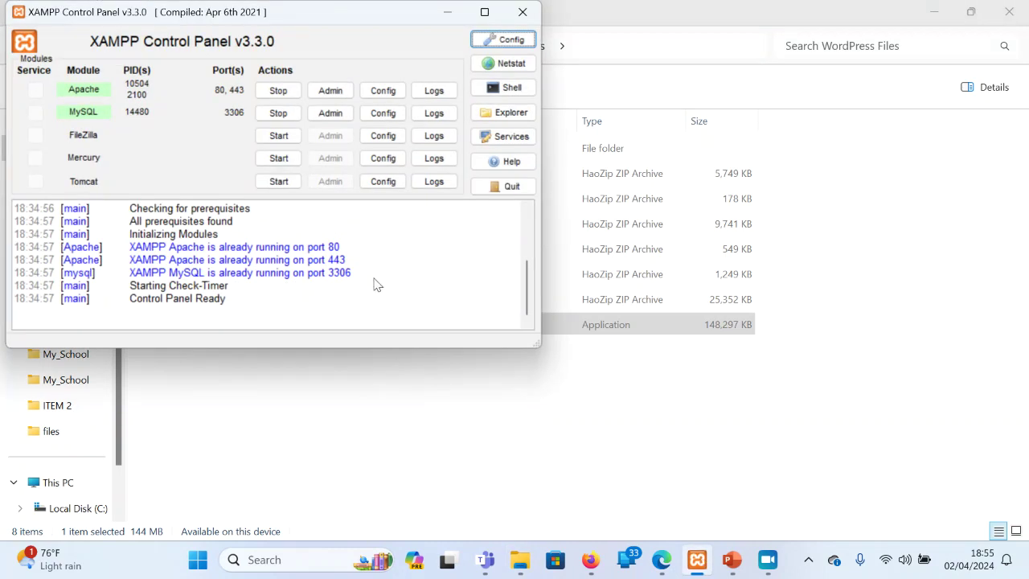
click(278, 114)
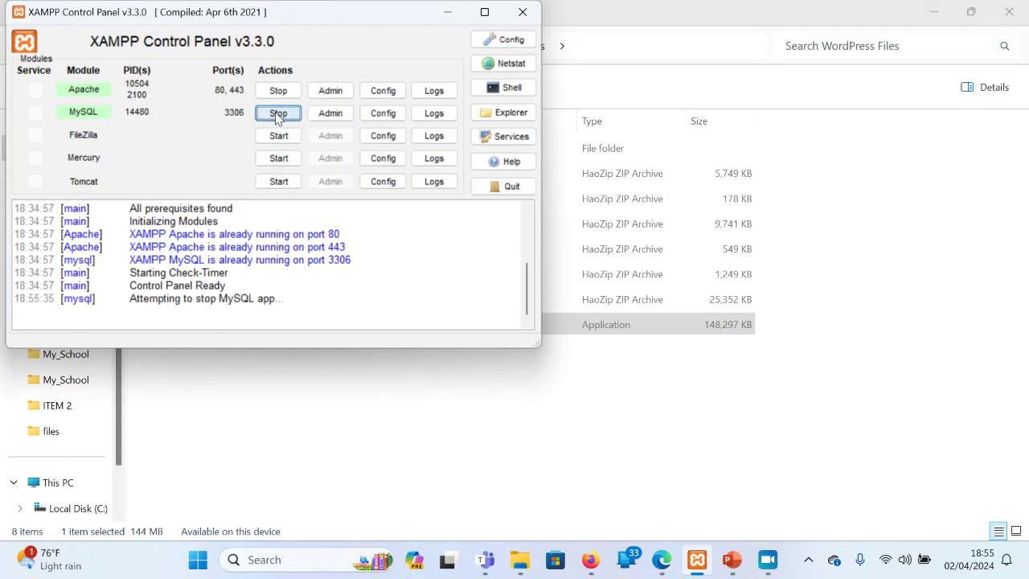
click(272, 89)
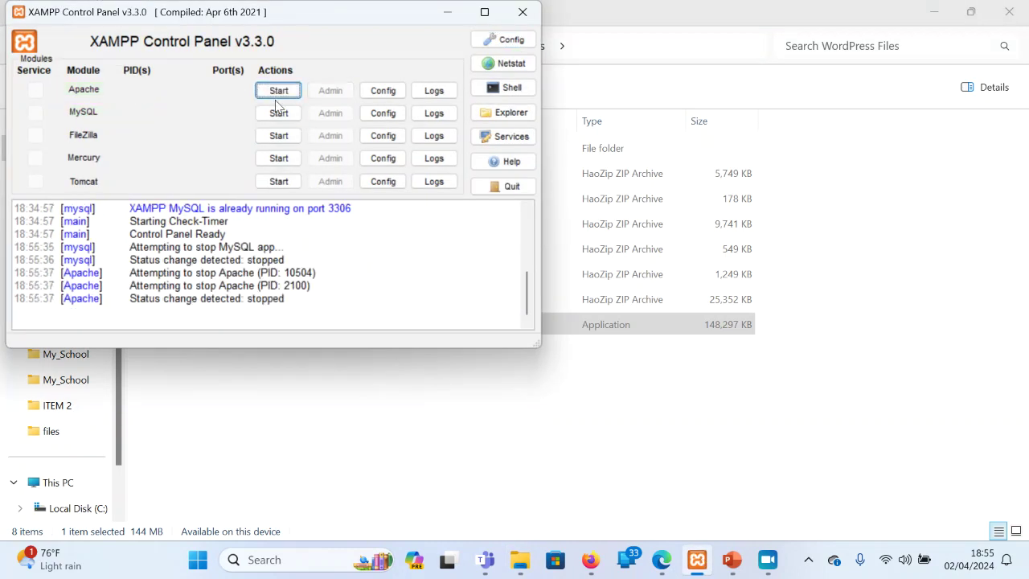
click(278, 112)
click(279, 90)
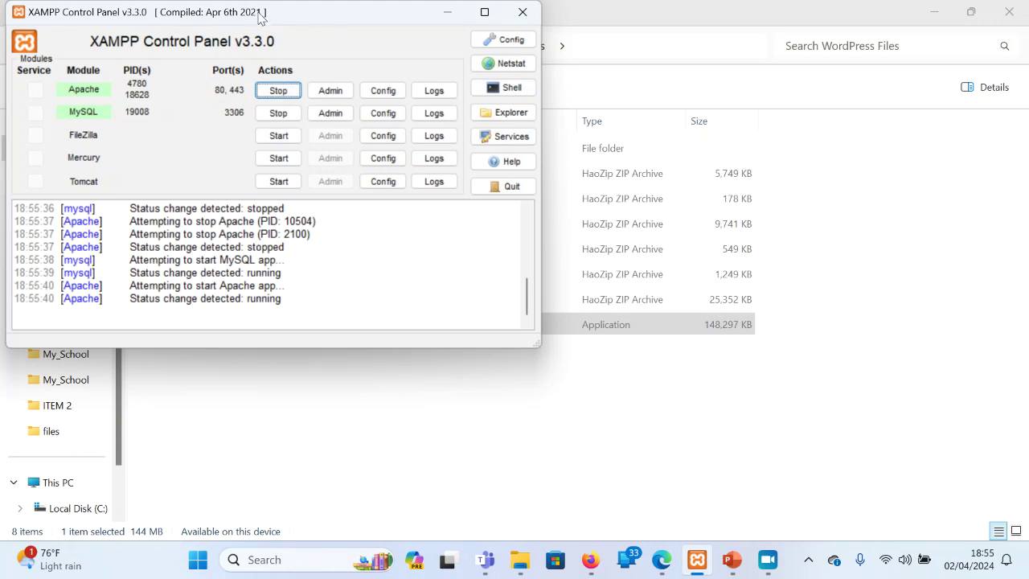
drag(261, 18, 475, 135)
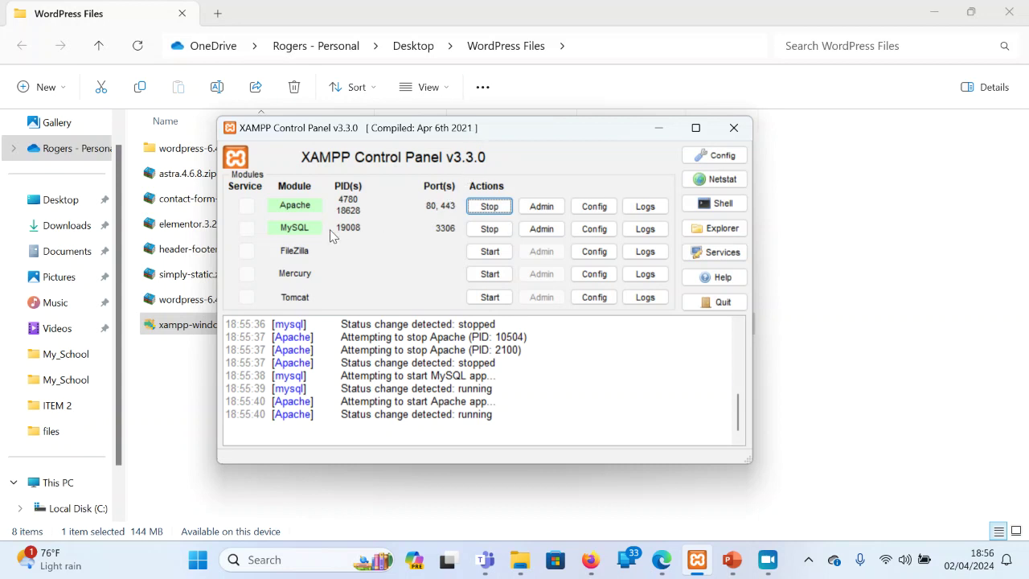
Open C:\xampp\htdocs from the XAMPP panel, then bring WordPress Files back in front
click(713, 229)
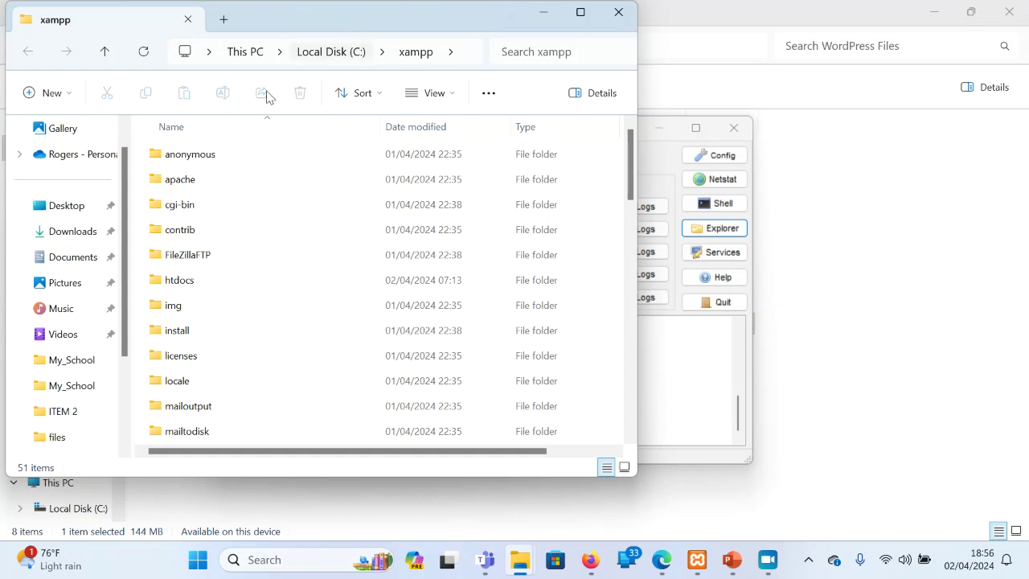
double_click(193, 280)
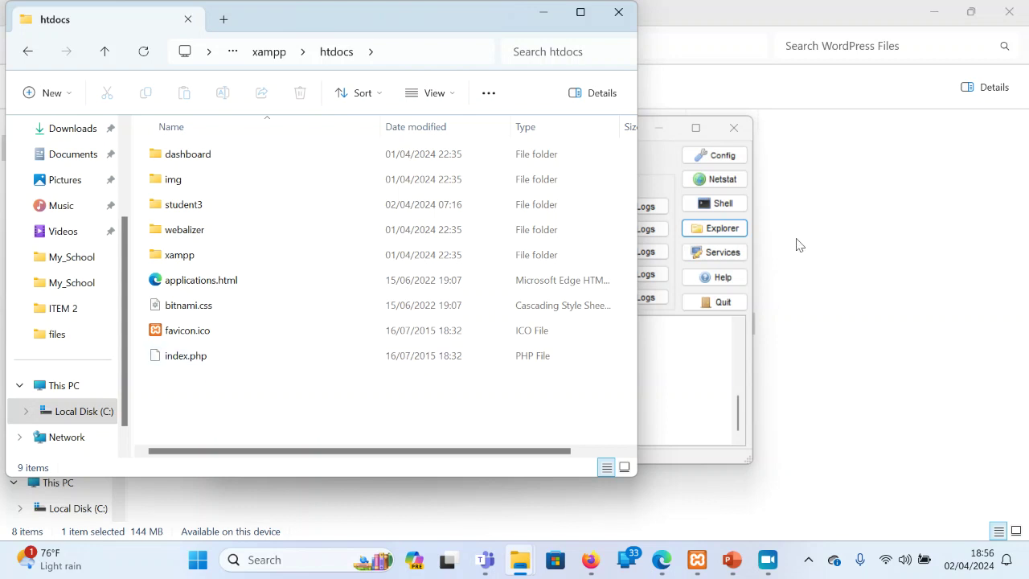
click(858, 236)
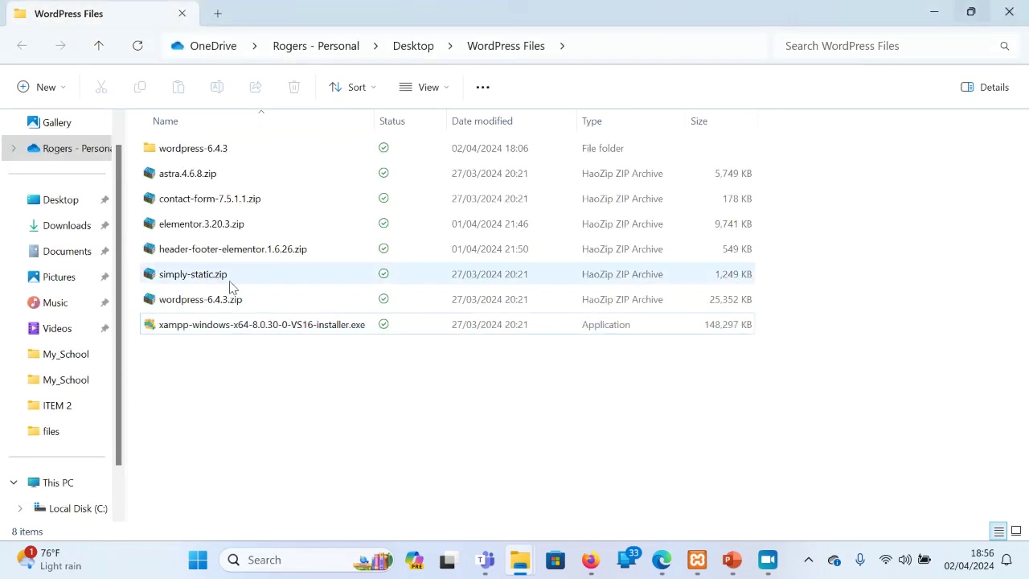
Extract wordpress-6.4.3.zip with 7-Zip into a wordpress-6.4.3 folder, replacing all conflicting files
click(225, 302)
right_click(225, 302)
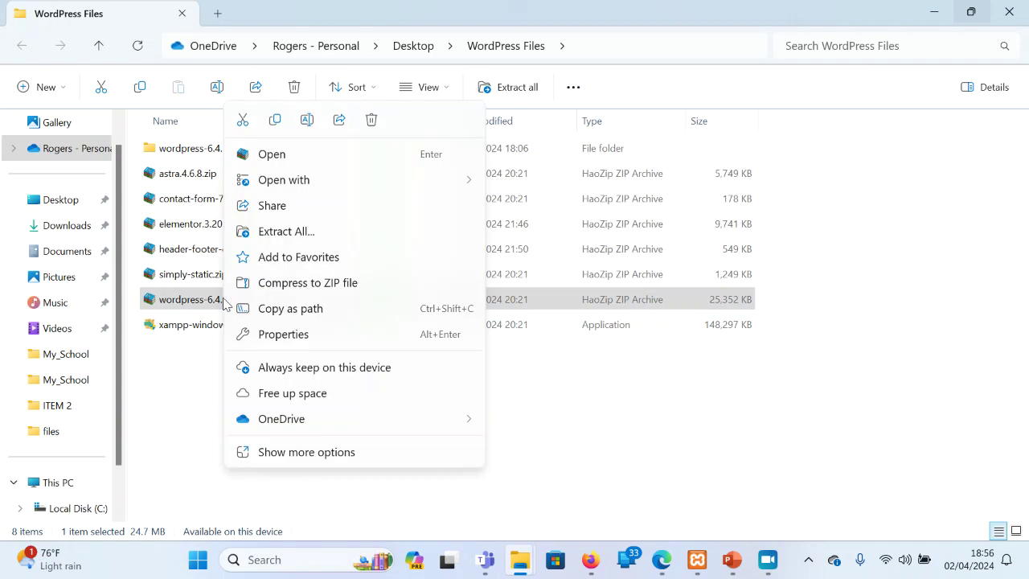
click(296, 452)
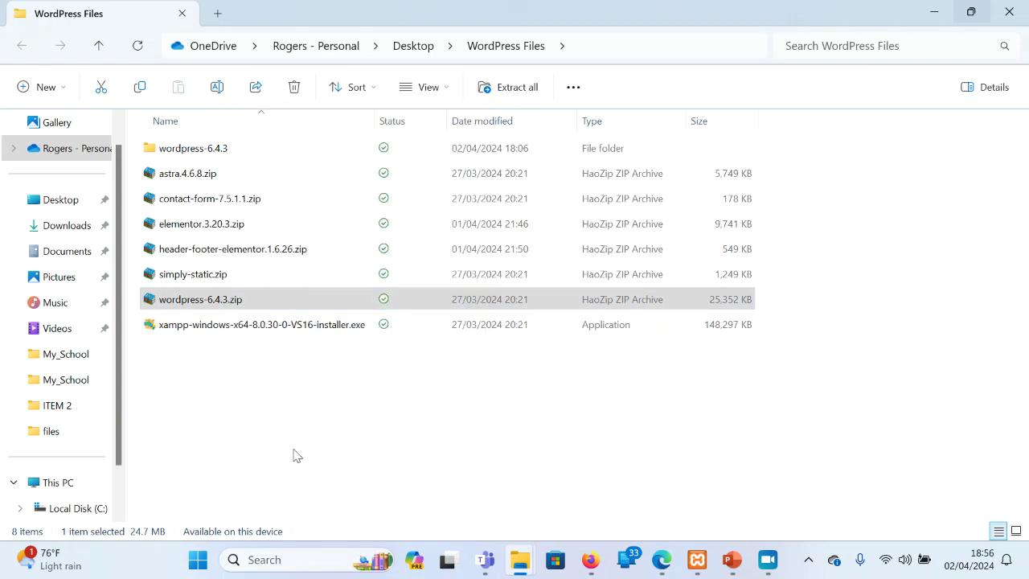
mouse_move(399, 304)
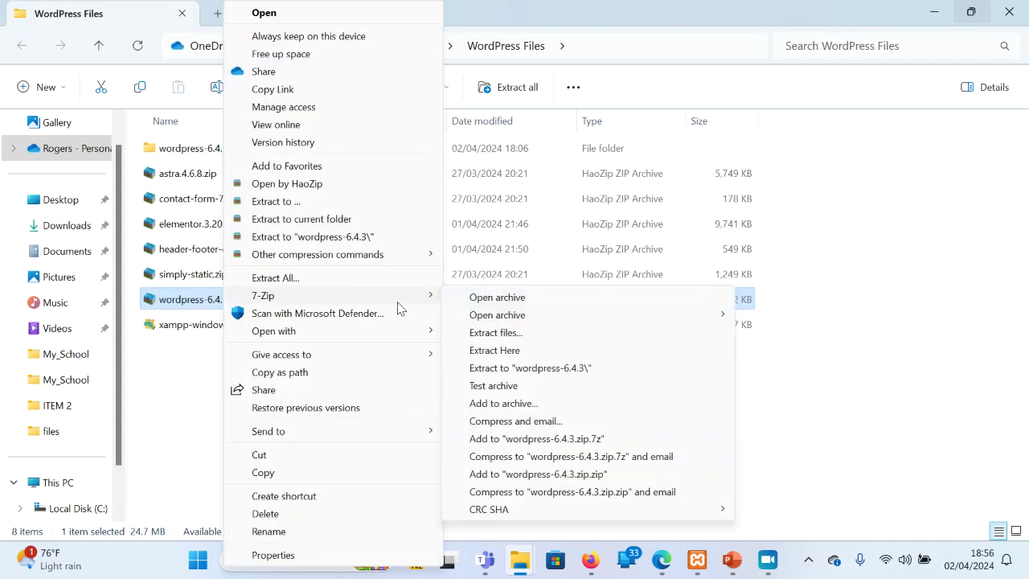
click(576, 368)
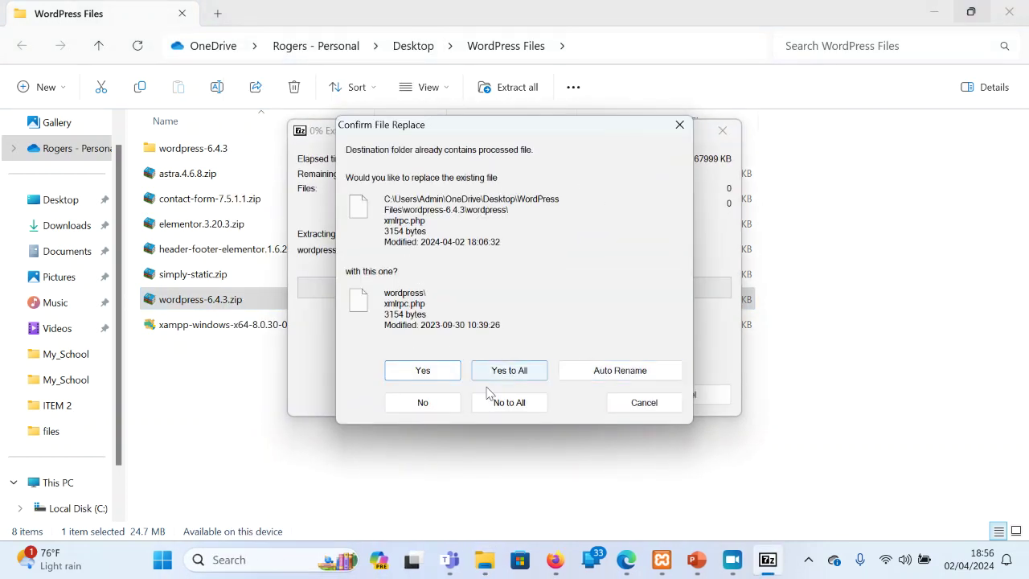
click(499, 403)
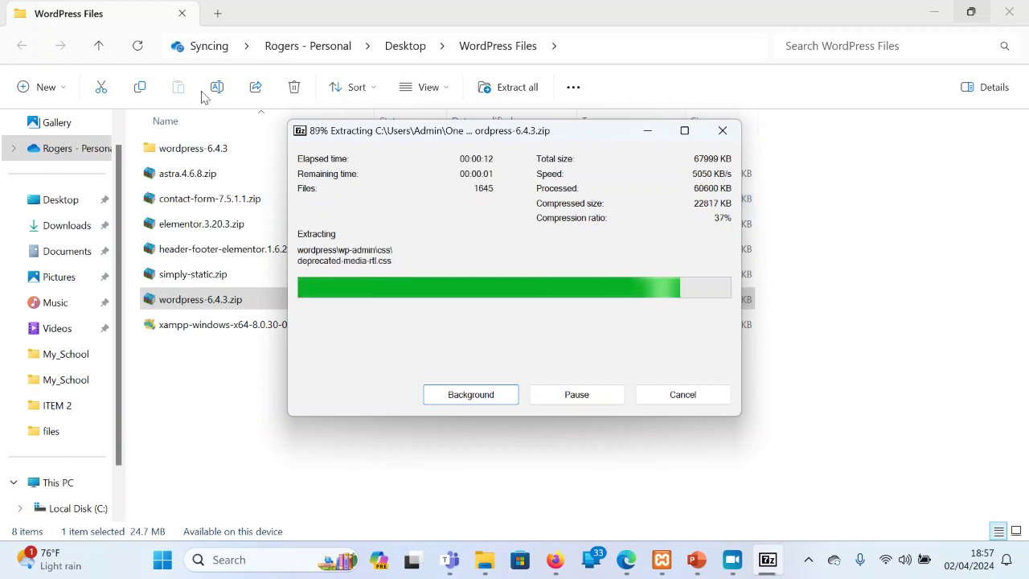
click(177, 151)
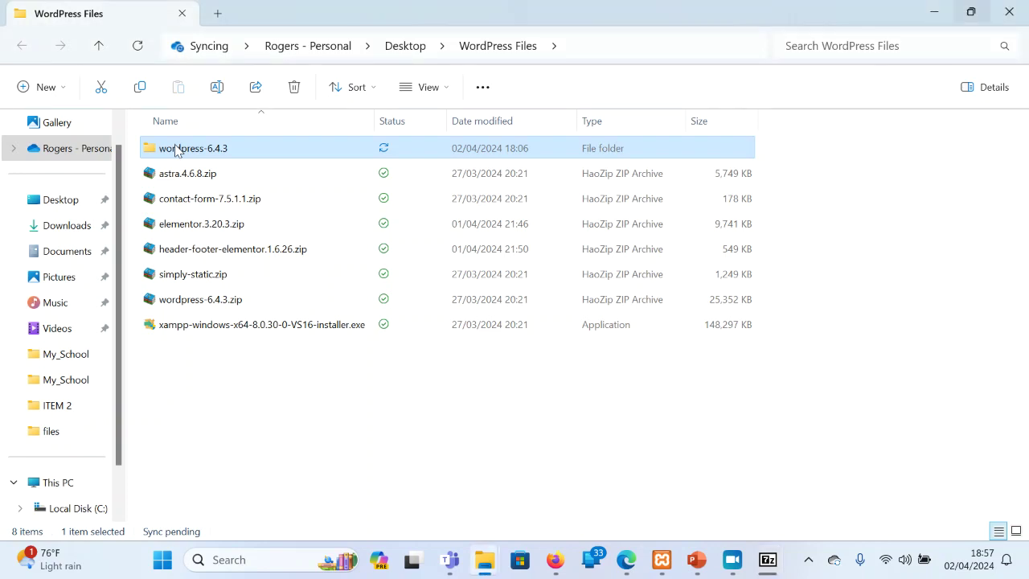
Open wordpress-6.4.3 and cut its inner wordpress folder
double_click(287, 145)
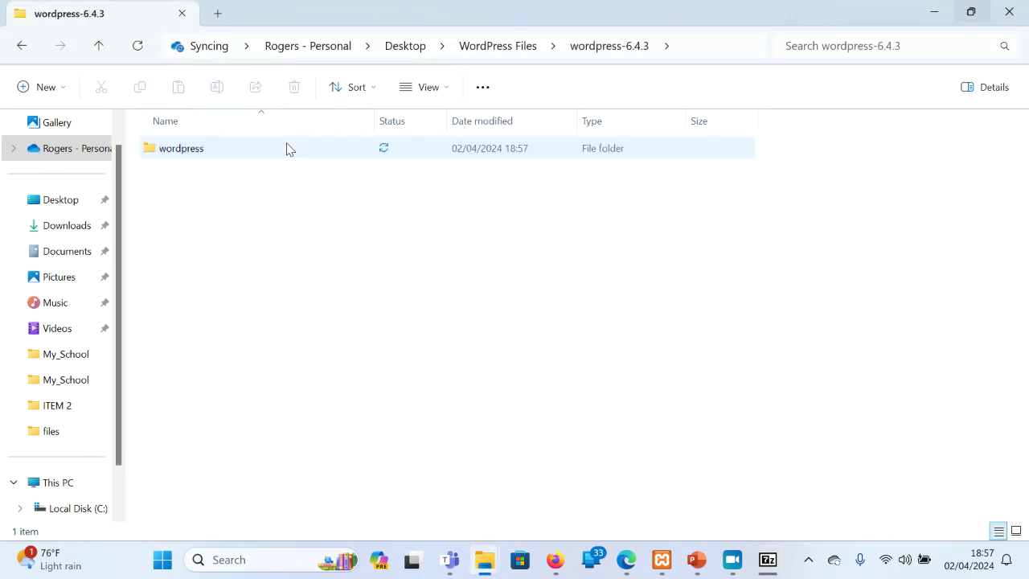
click(210, 152)
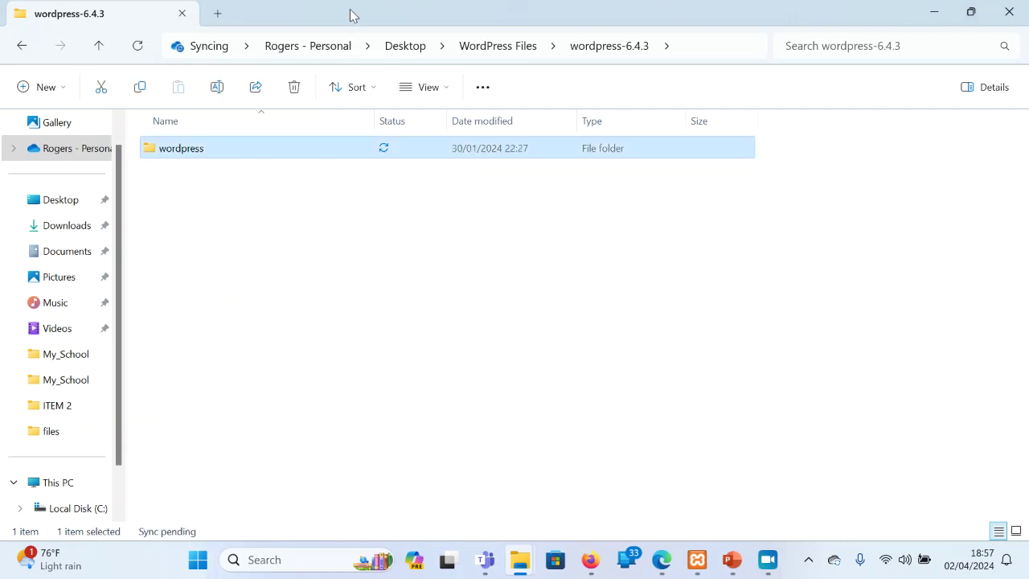
drag(350, 16, 778, 138)
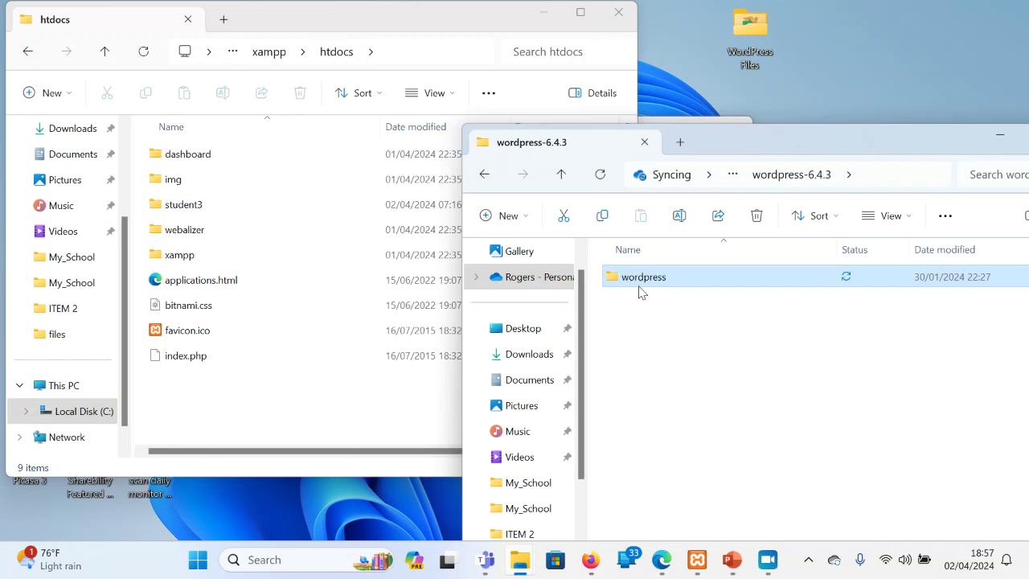
key(ctrl+c)
right_click(644, 281)
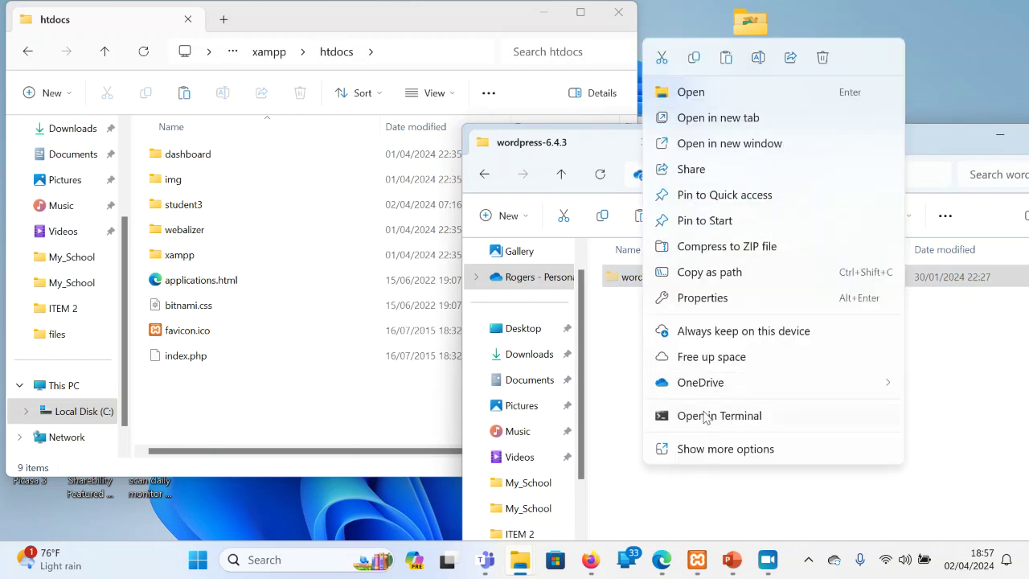
click(658, 64)
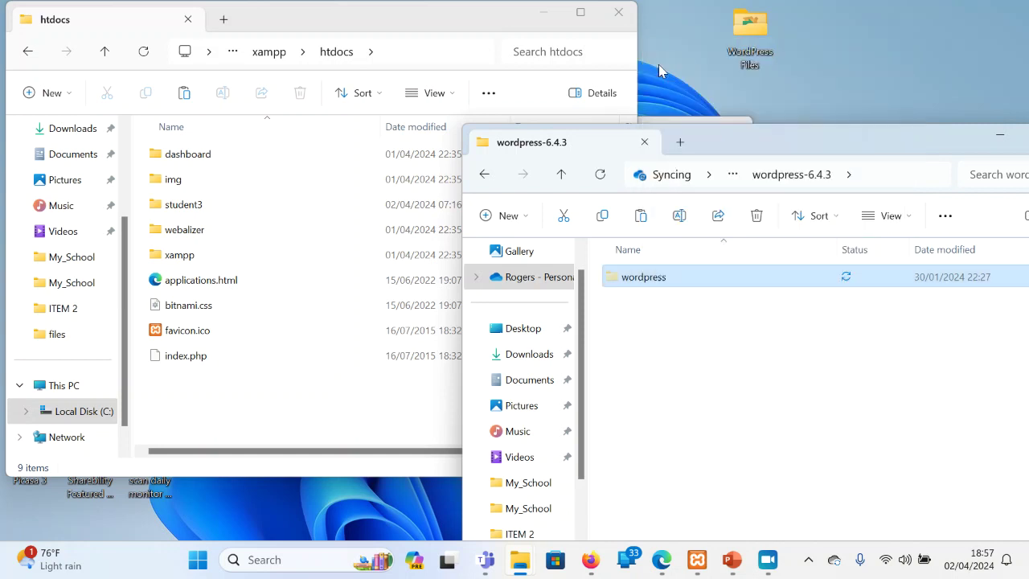
Paste the wordpress folder into htdocs, leaving wordpress-6.4.3 empty
click(187, 410)
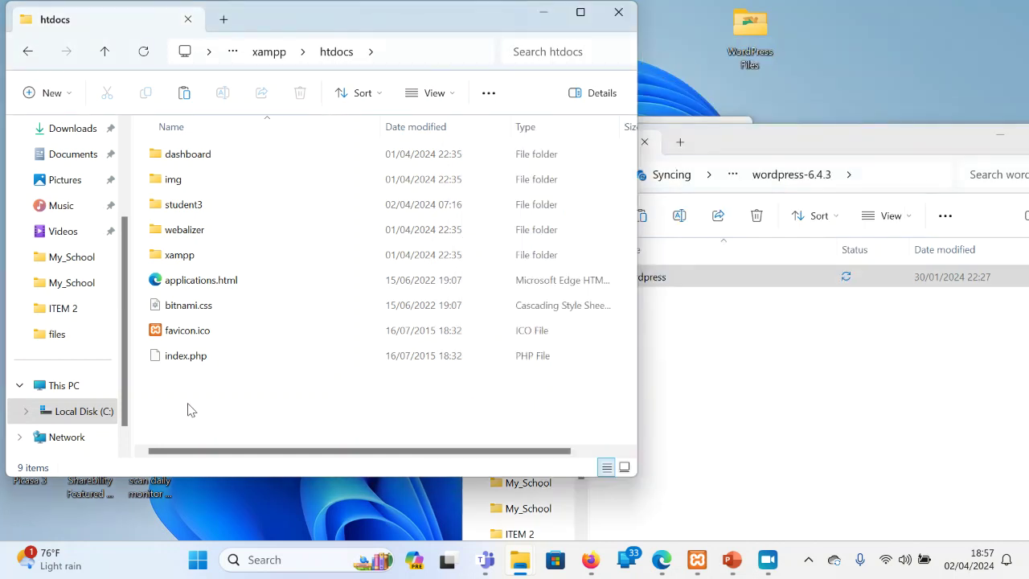
right_click(190, 386)
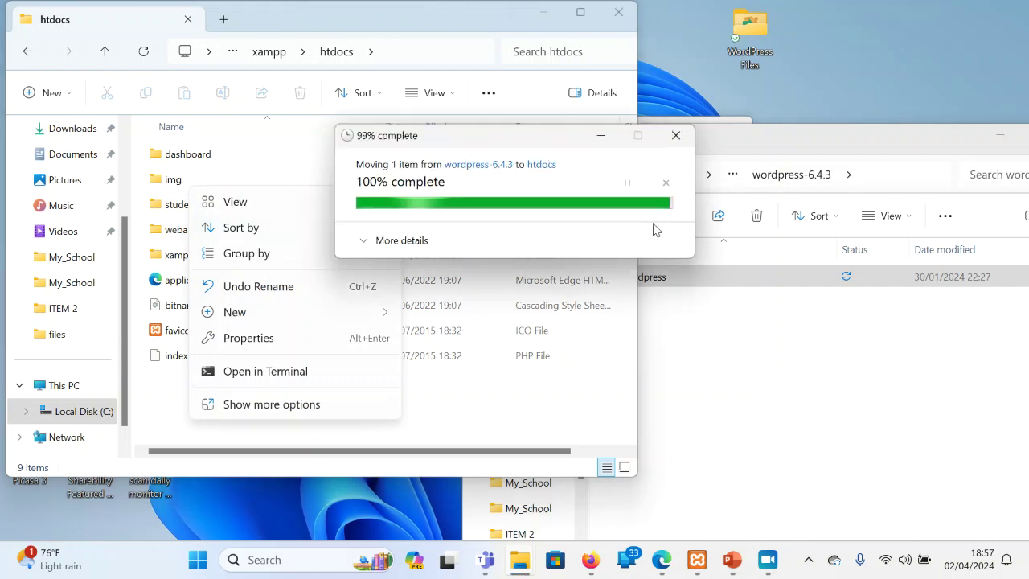
click(841, 323)
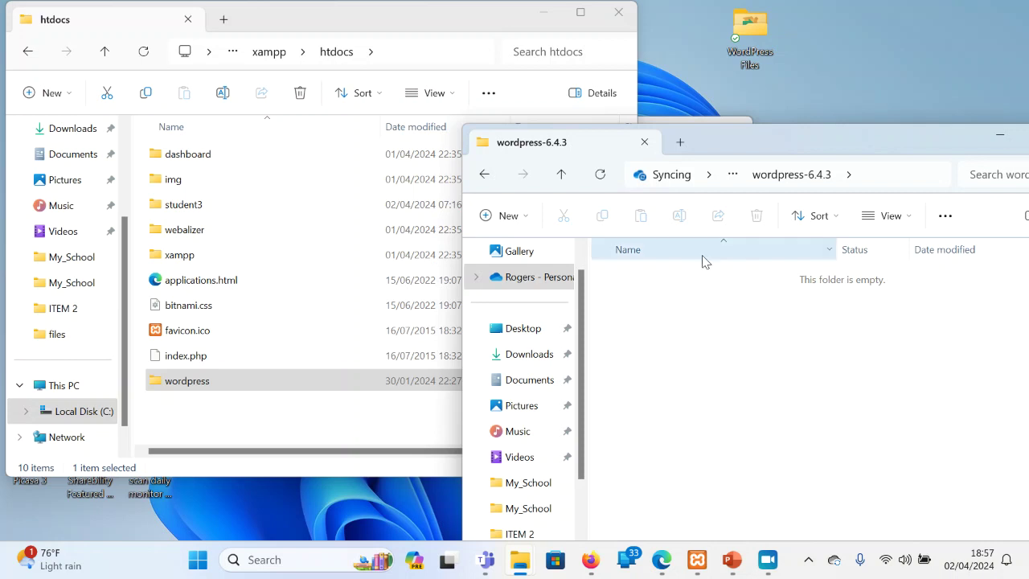
click(225, 415)
click(224, 414)
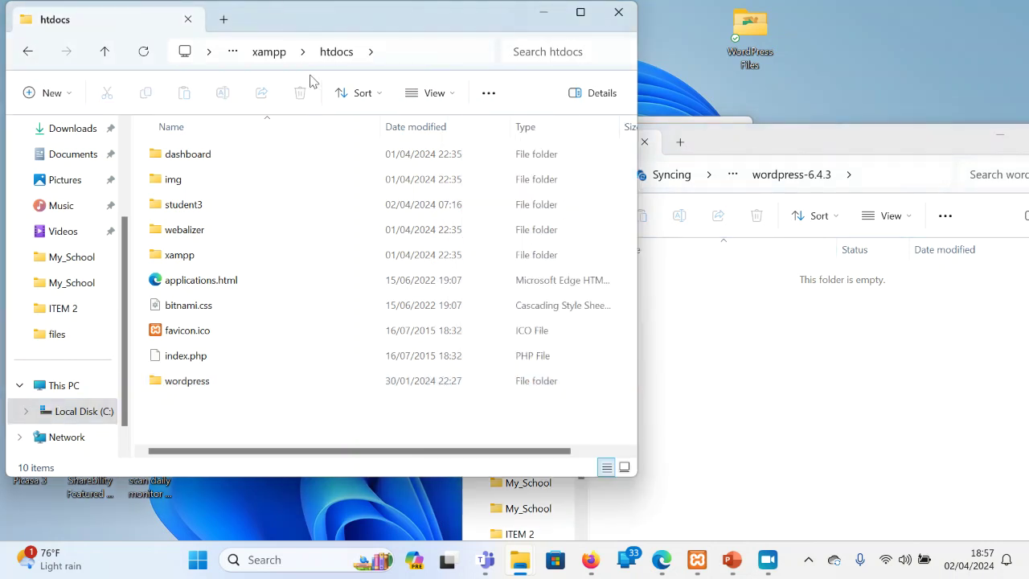
Rename the moved wordpress folder in htdocs to student1
click(177, 384)
right_click(177, 384)
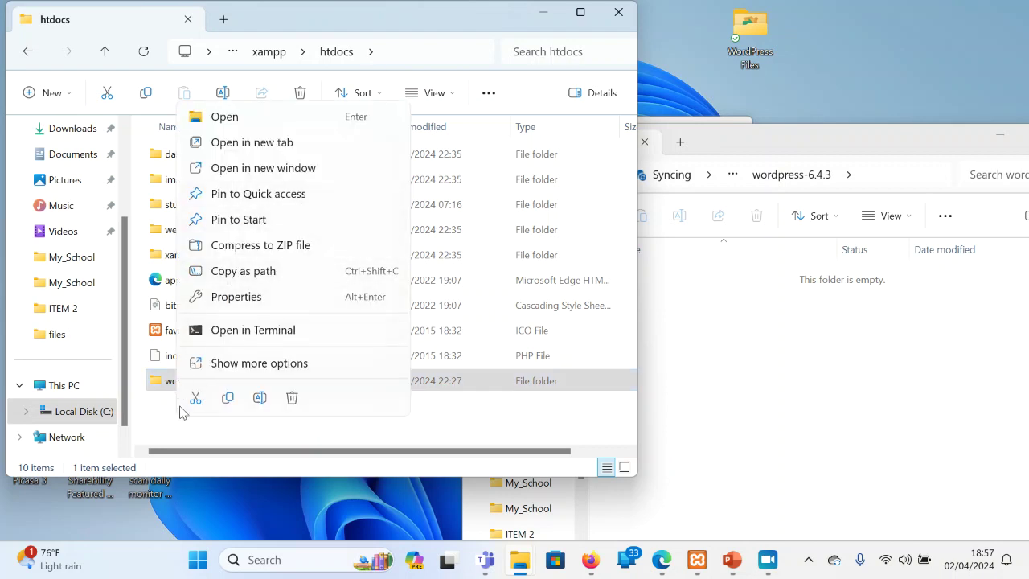
click(266, 363)
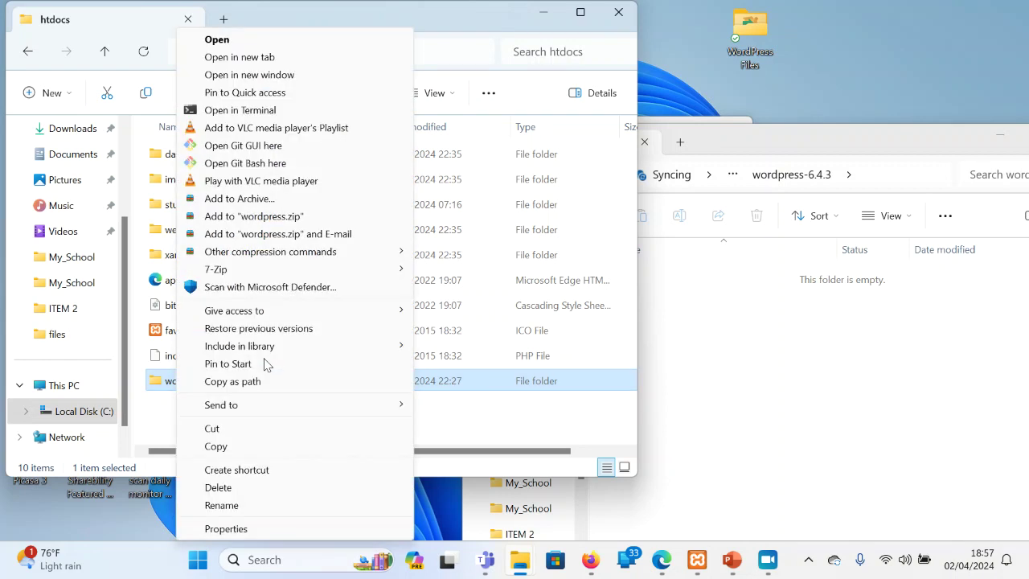
click(222, 505)
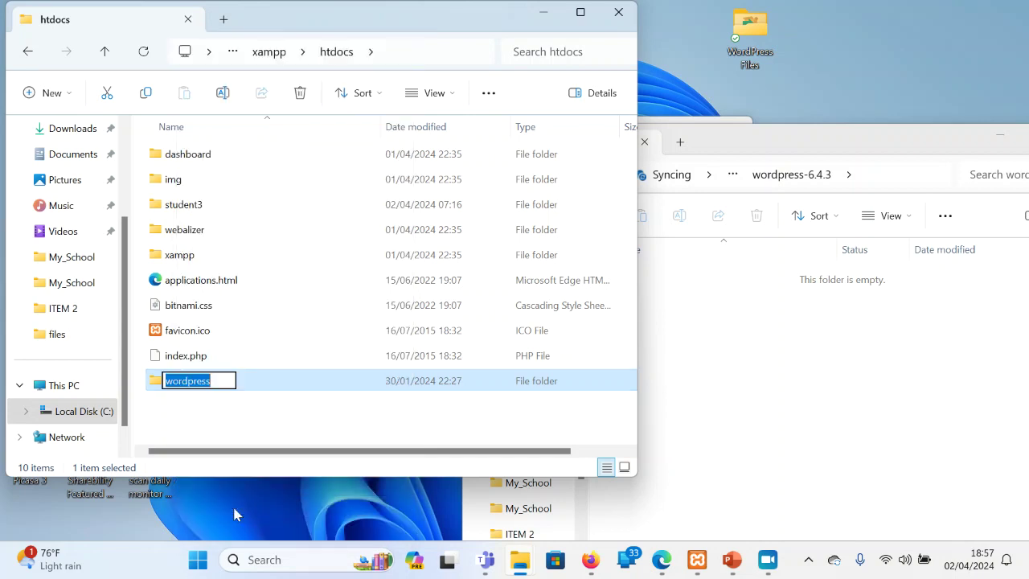
text(stude)
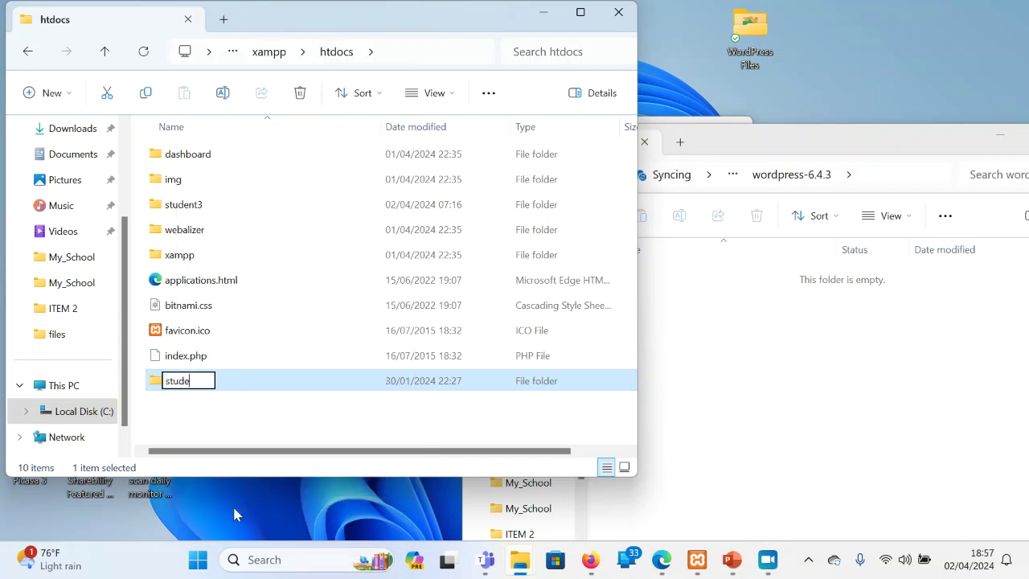
text(nt1)
key(Return)
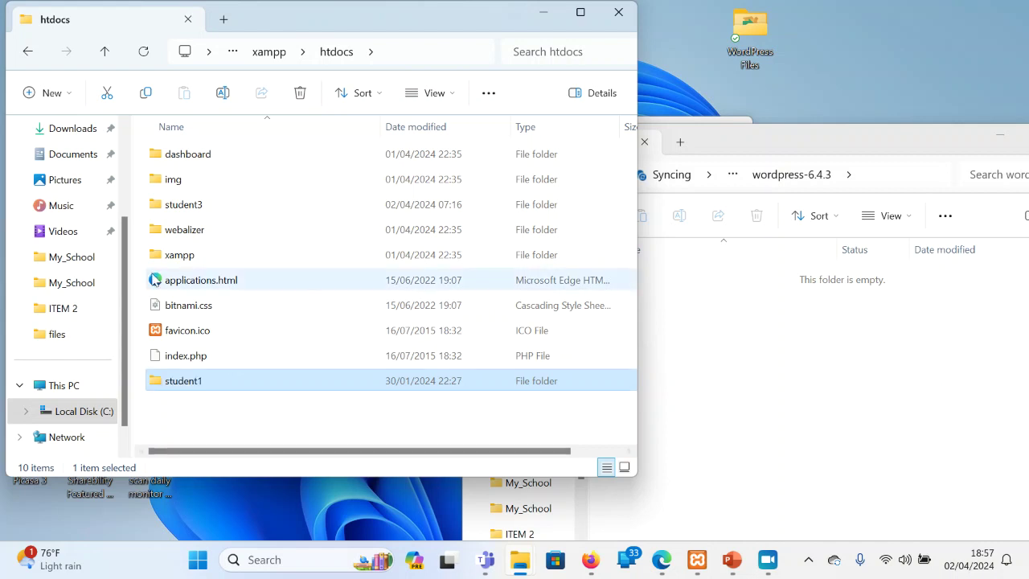
Close the empty wordpress-6.4.3 window and dismiss the OneDrive notification
click(207, 212)
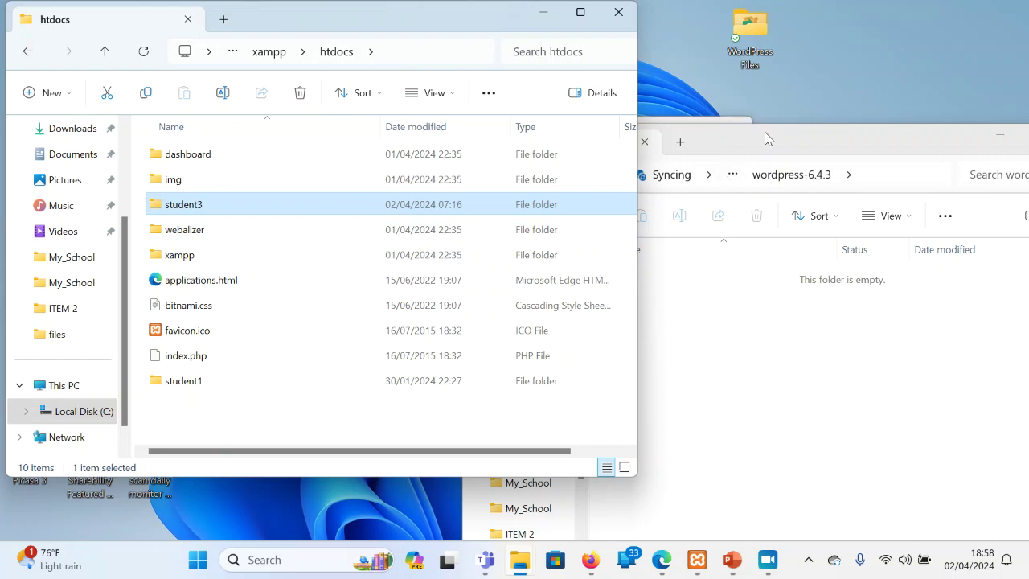
drag(764, 132, 391, 104)
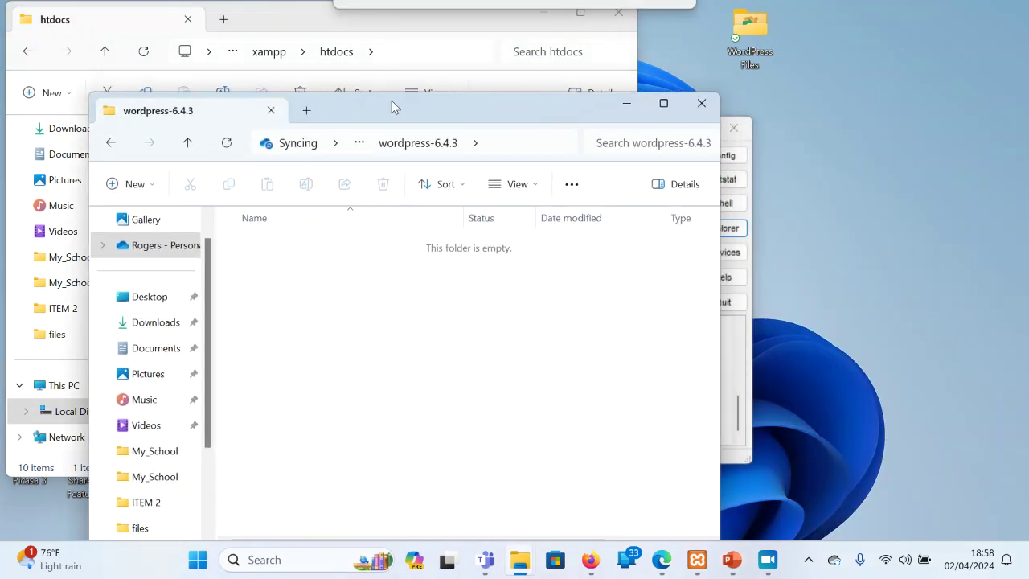
click(702, 103)
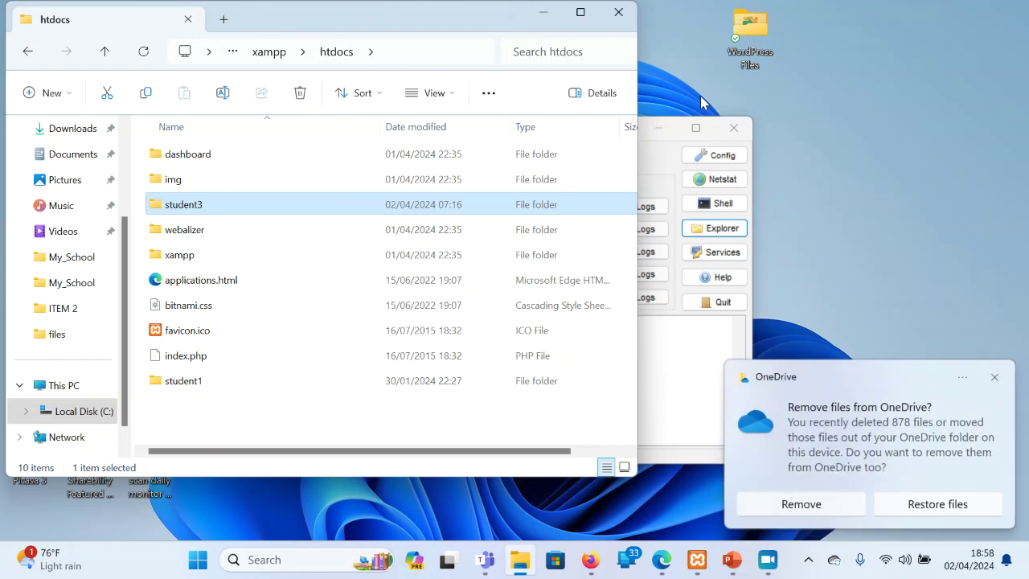
click(995, 377)
click(249, 430)
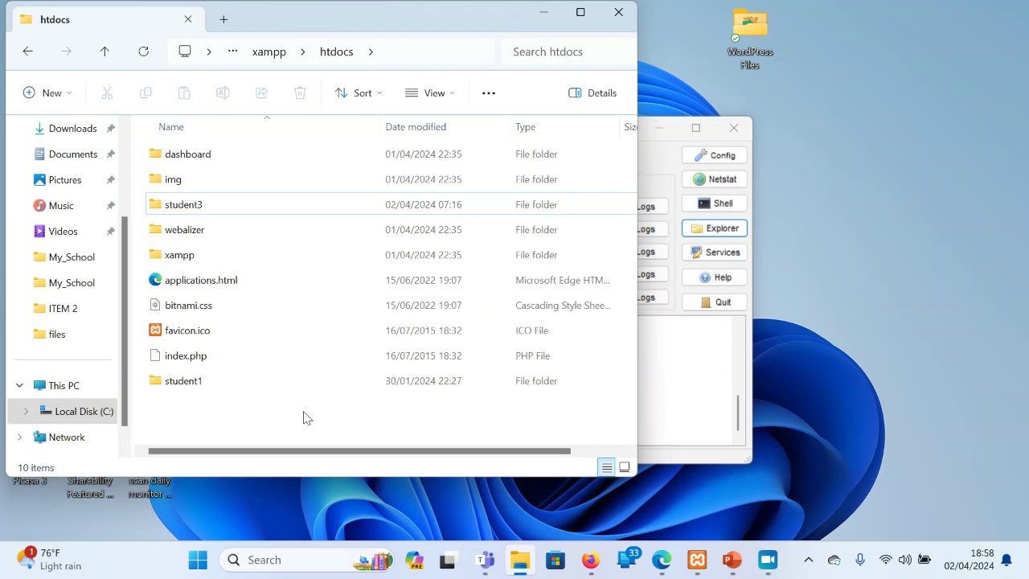
Load localhost in a new browser tab and go to phpMyAdmin
click(590, 559)
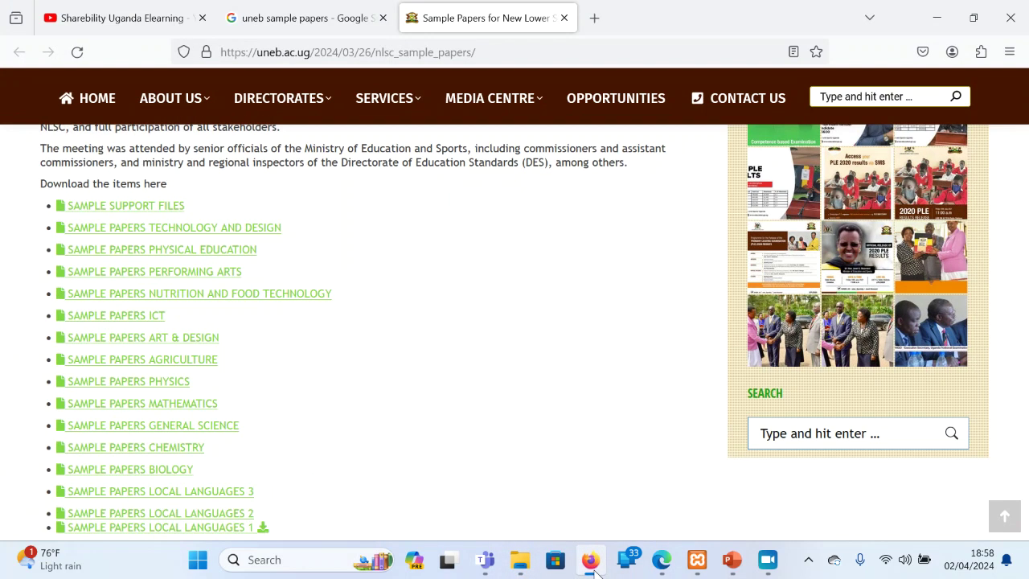
click(607, 20)
text(localhost/)
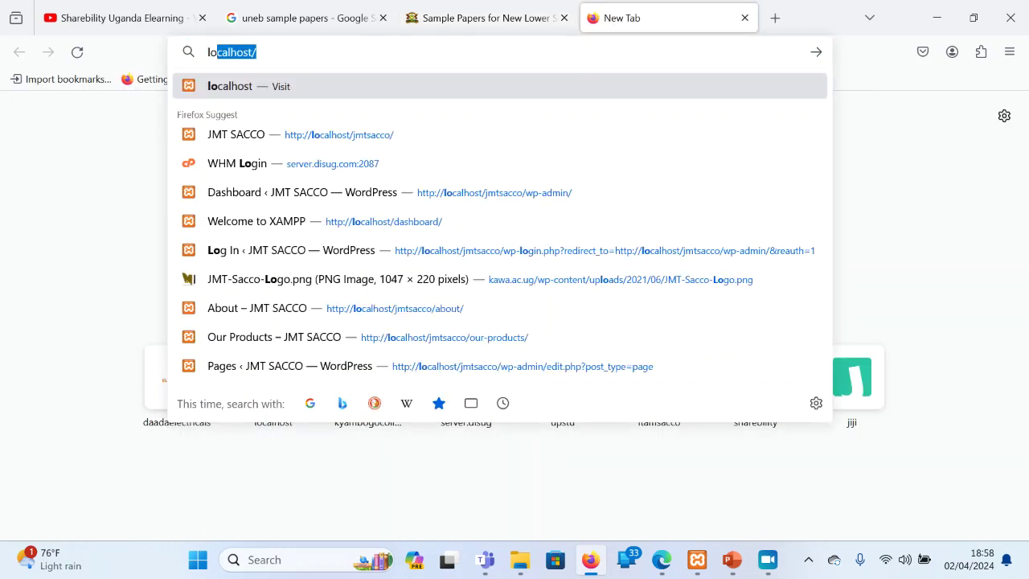
key(Return)
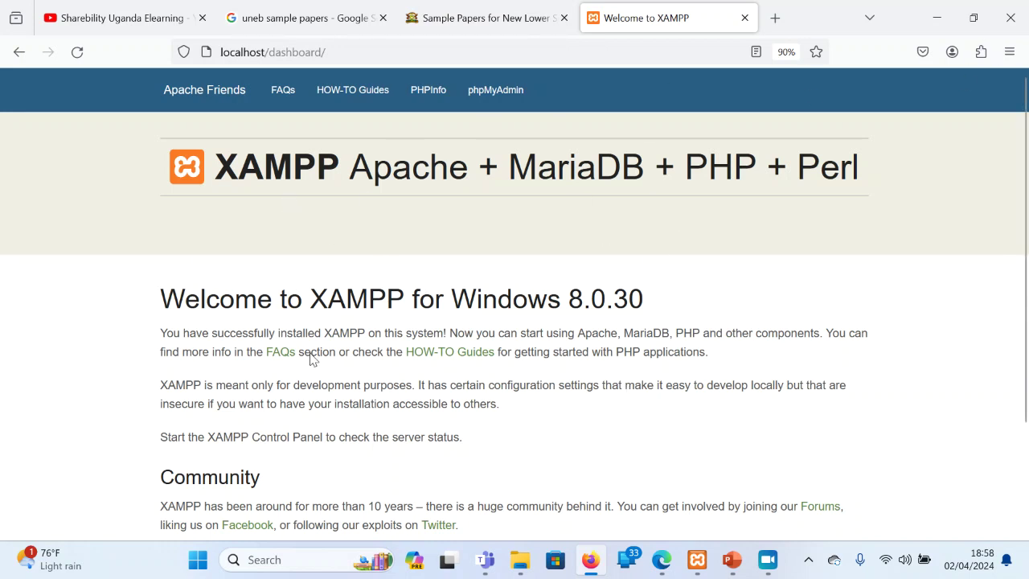
click(495, 91)
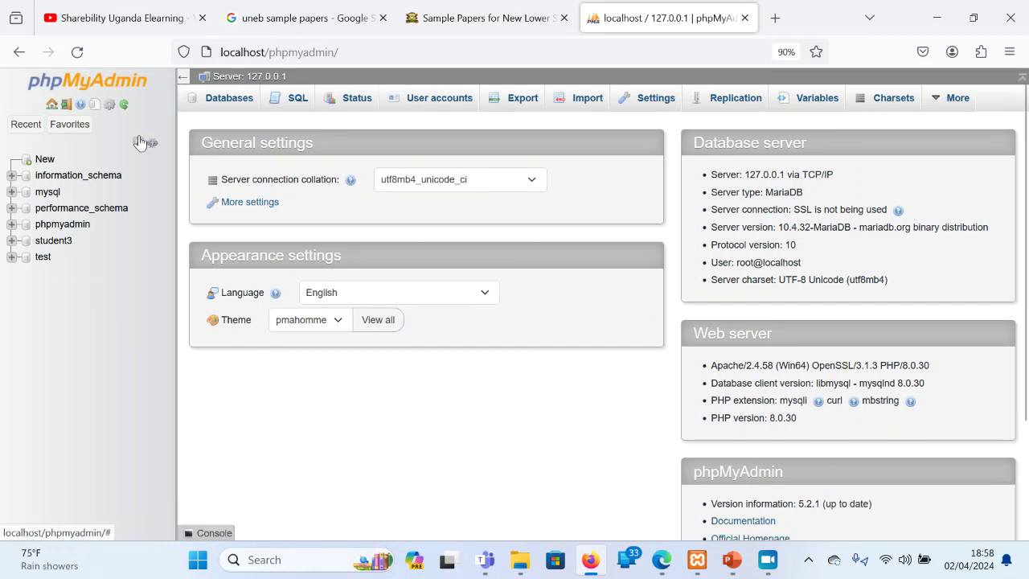
Create a new database named student1 on the Databases page
click(229, 100)
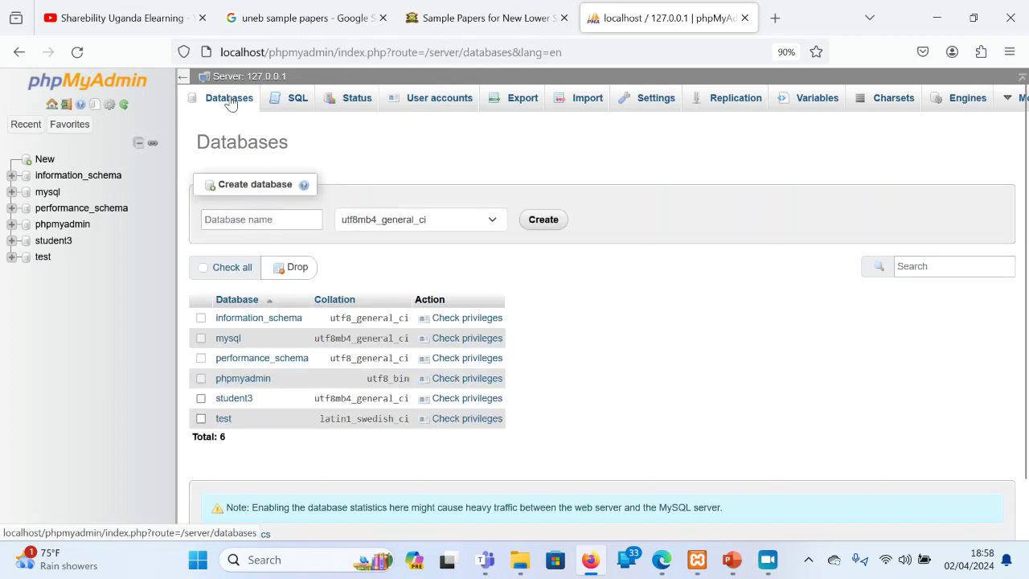
click(255, 223)
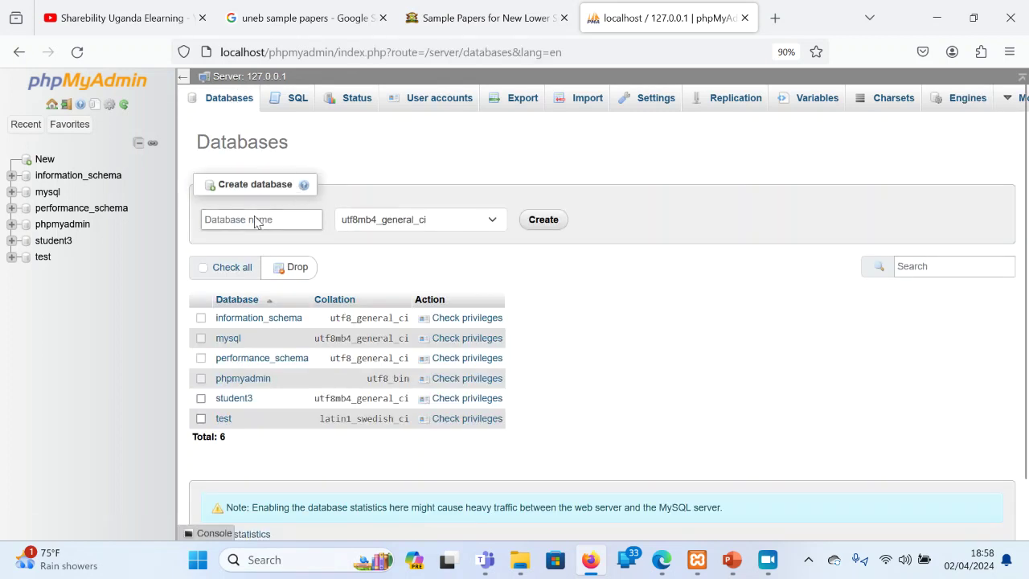
text(student1)
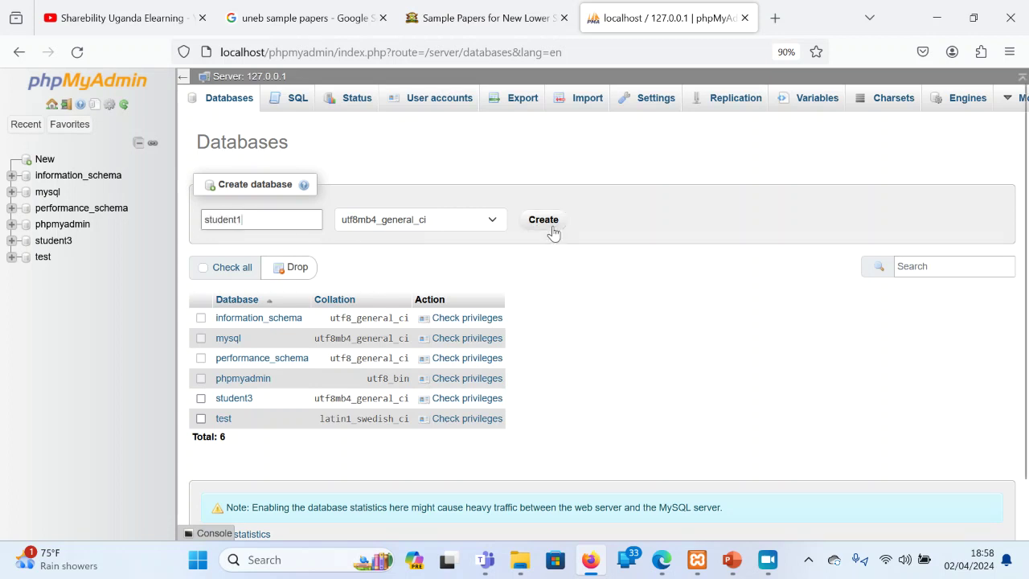
click(551, 224)
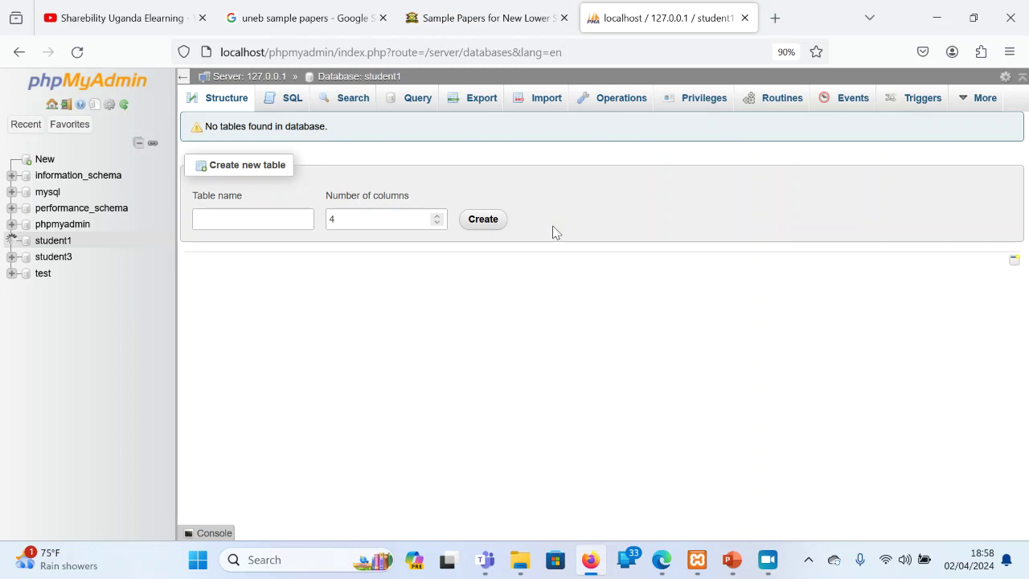
Load localhost/student1 in a new tab and continue the setup in English
click(775, 17)
text(lo)
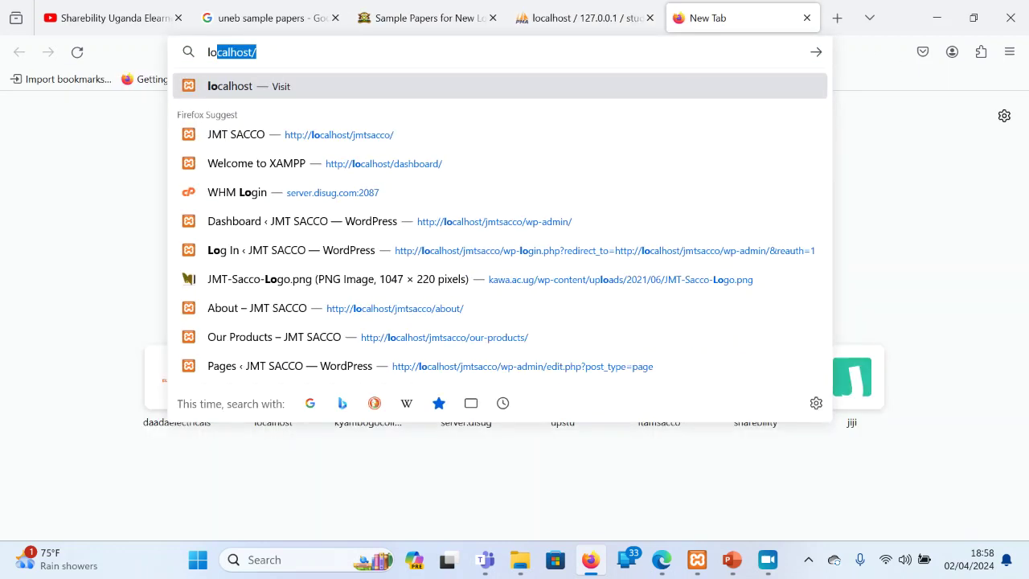
key(Right)
text(student1)
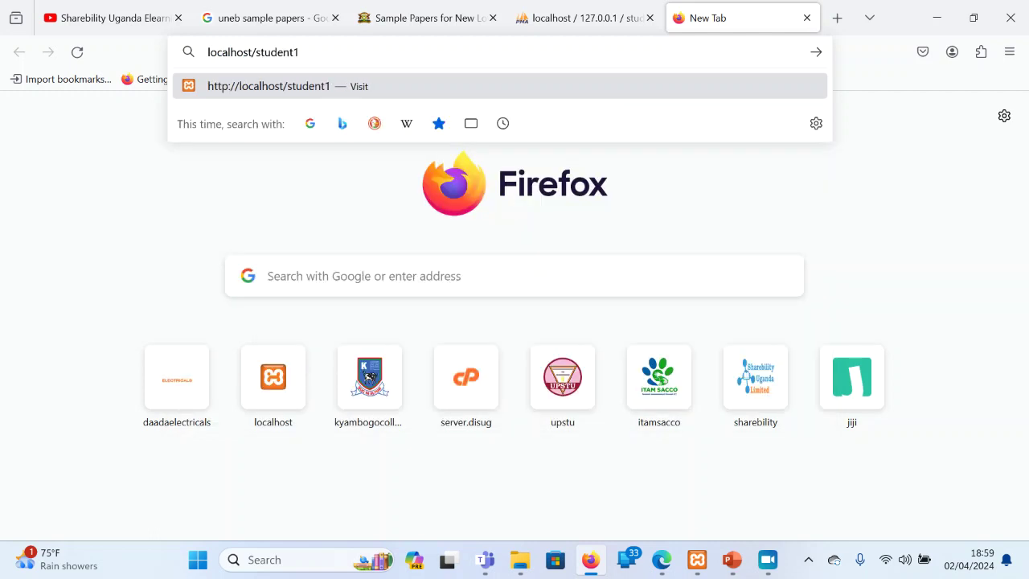
key(Return)
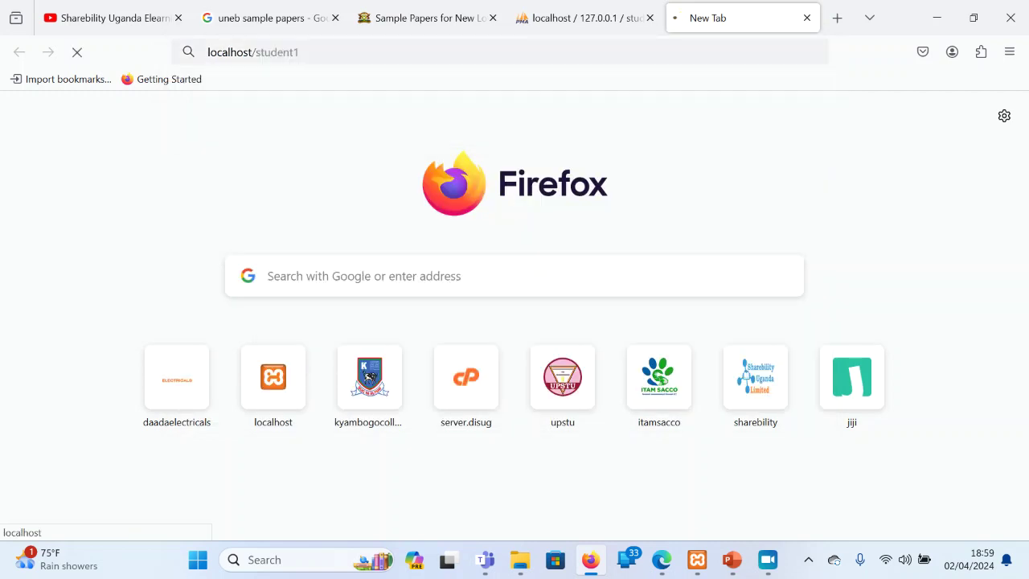
click(521, 560)
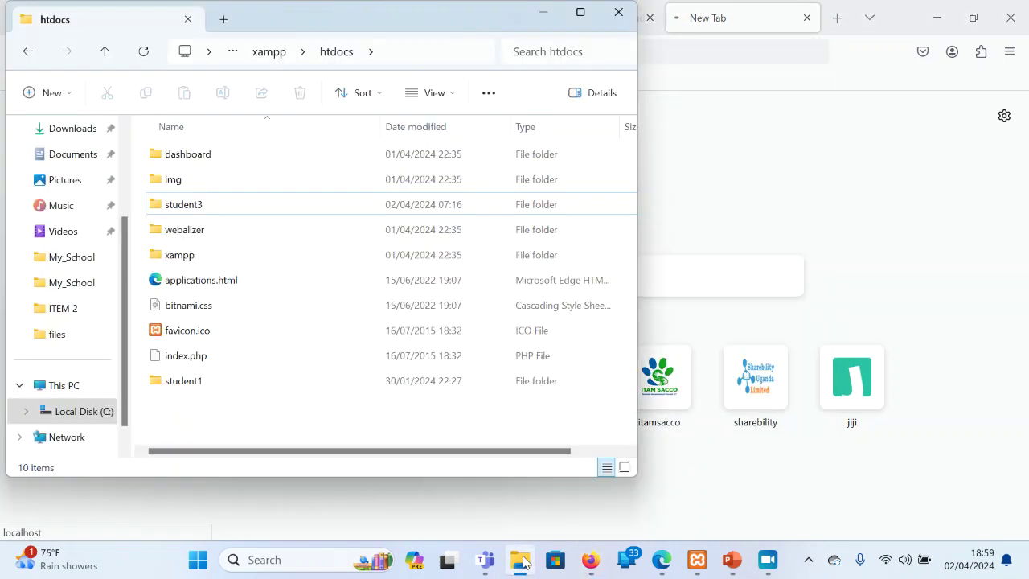
click(183, 391)
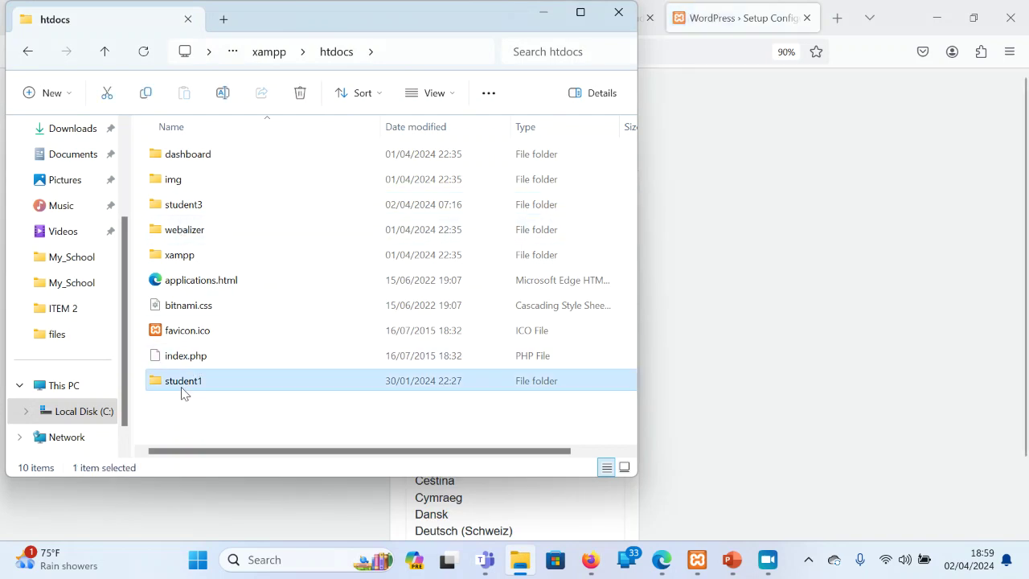
click(830, 298)
scroll(830, 298, down, 2)
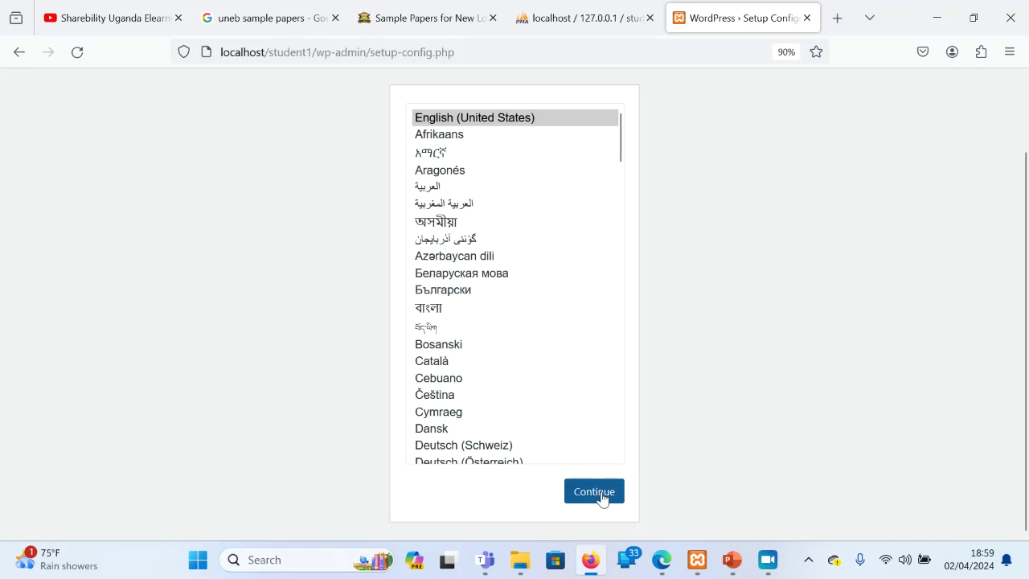
click(597, 488)
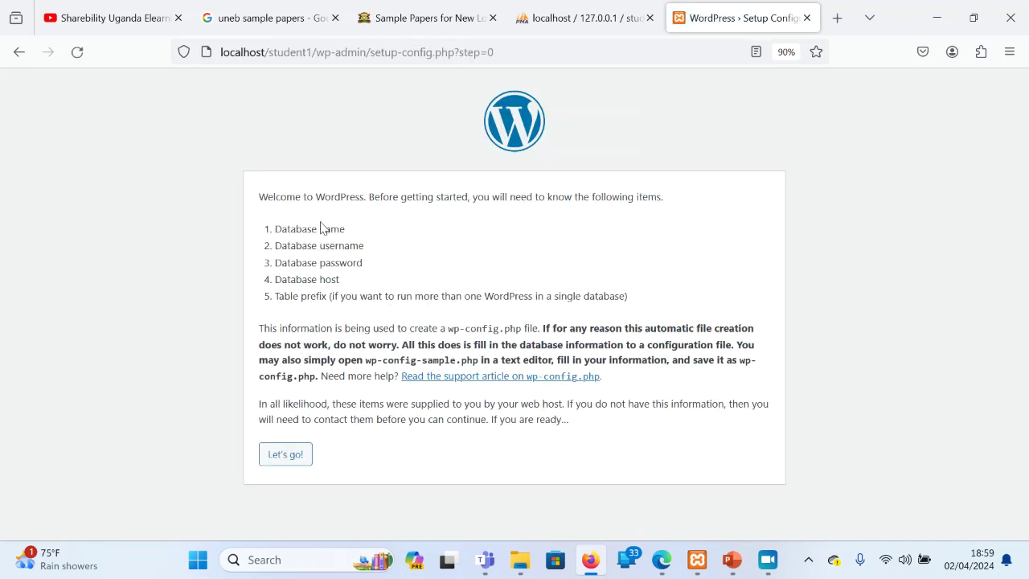
Submit database name student1, username root and an empty password
click(280, 458)
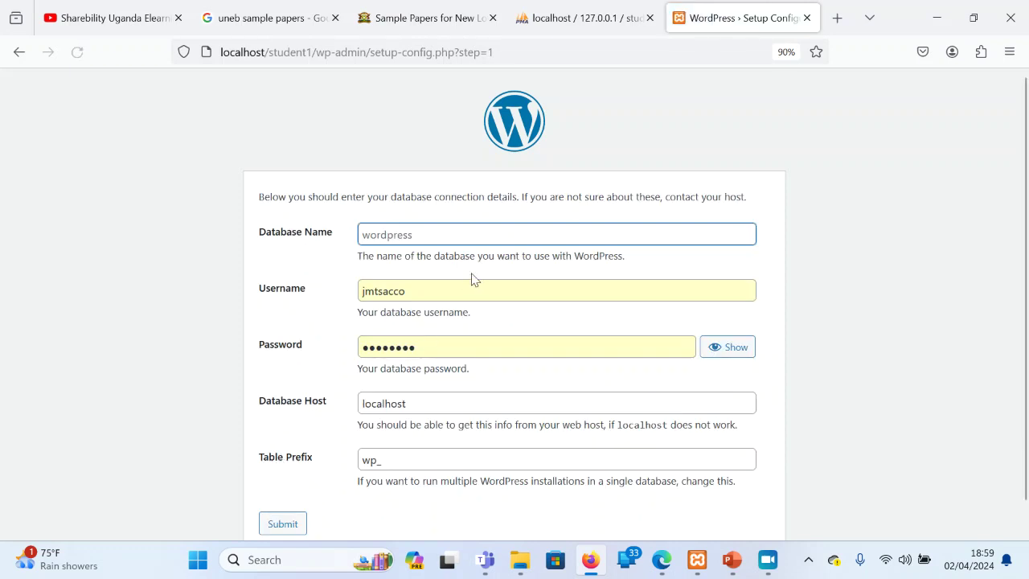
text(student1)
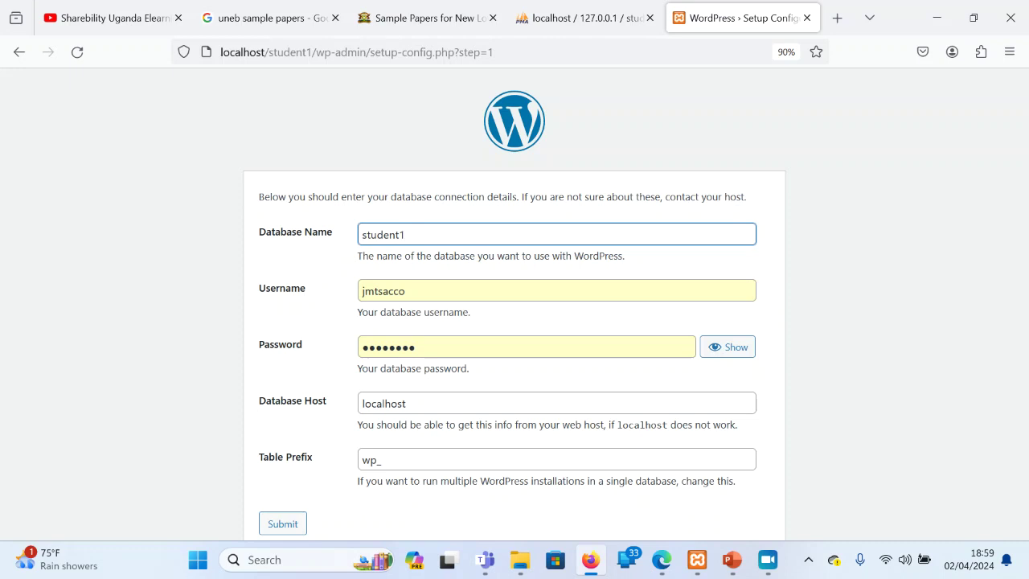
key(ctrl+a)
key(ctrl+c)
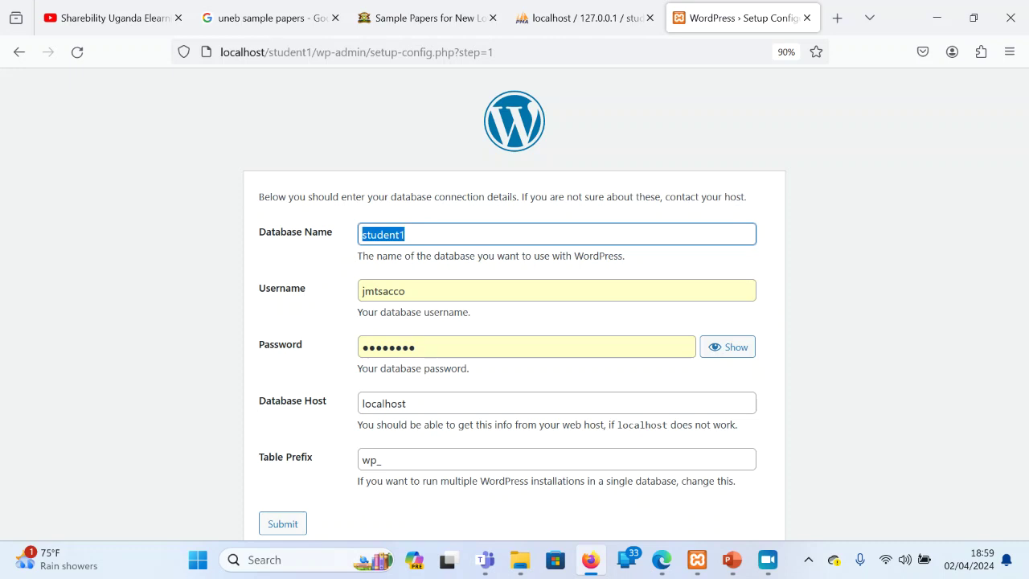
key(Tab)
key(ctrl+v)
key(Tab)
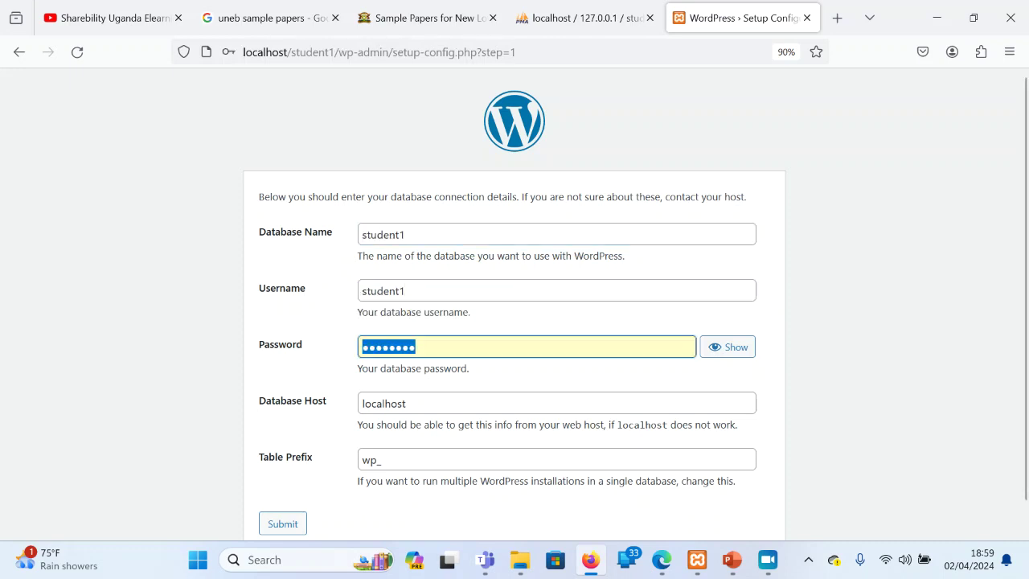
key(ctrl+v)
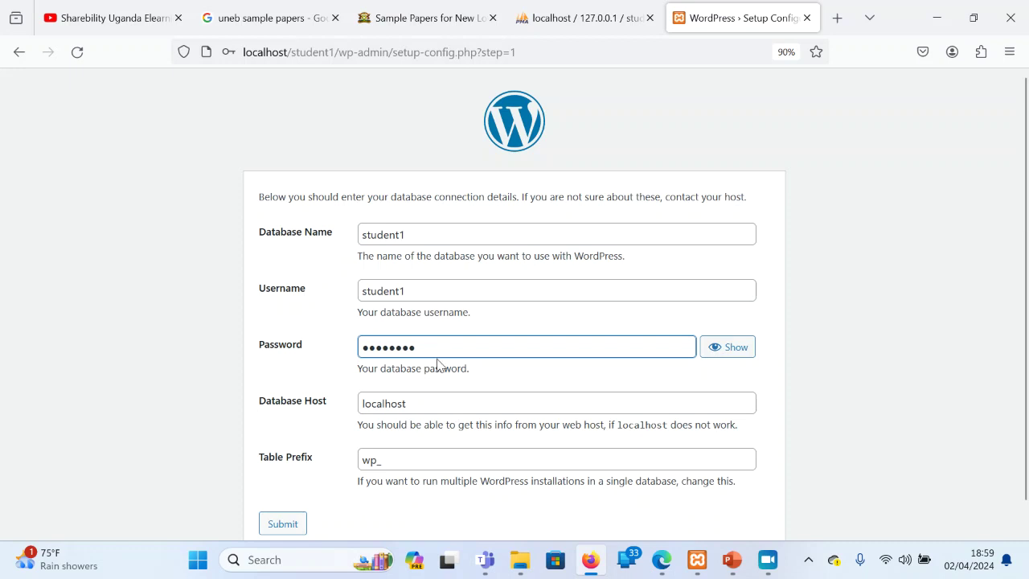
key(BackSpace)
key(BackSpace)
key(BackSpace)
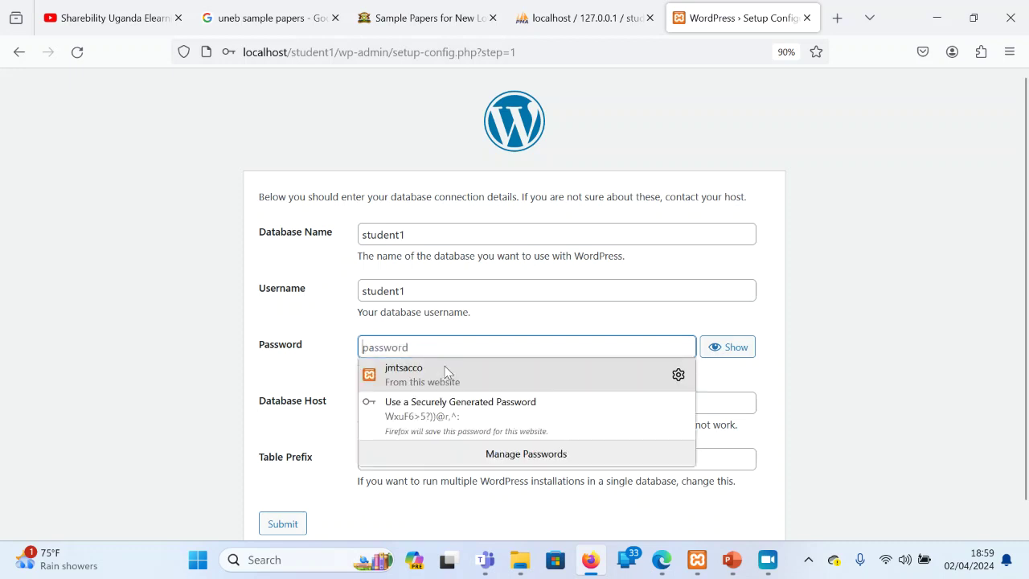
click(444, 283)
key(BackSpace)
key(BackSpace)
key(BackSpace)
key(BackSpace)
key(BackSpace)
key(BackSpace)
key(BackSpace)
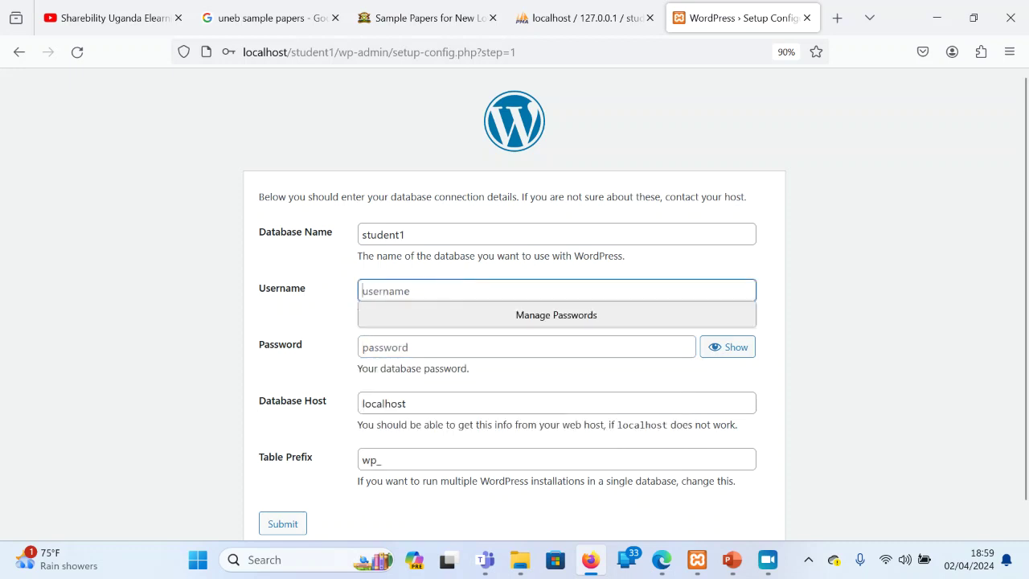
text(root)
click(771, 304)
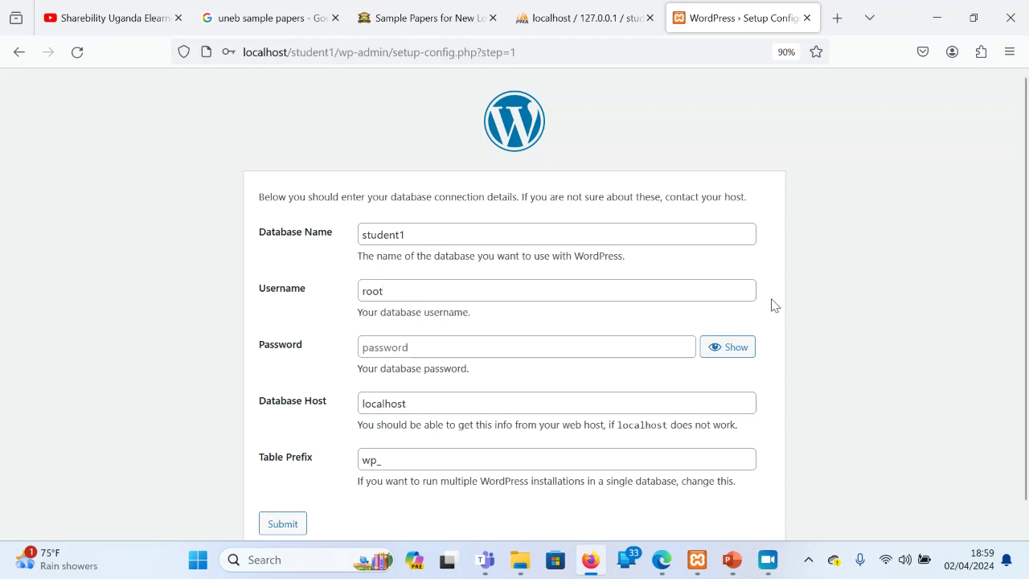
click(286, 525)
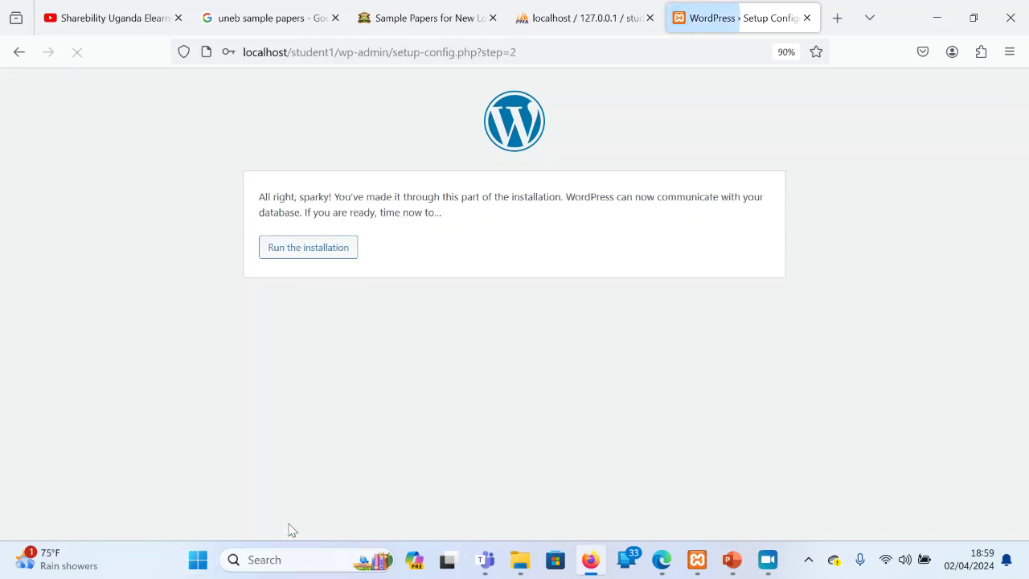
Run the installation and turn Wi-Fi off from the system quick settings
click(321, 259)
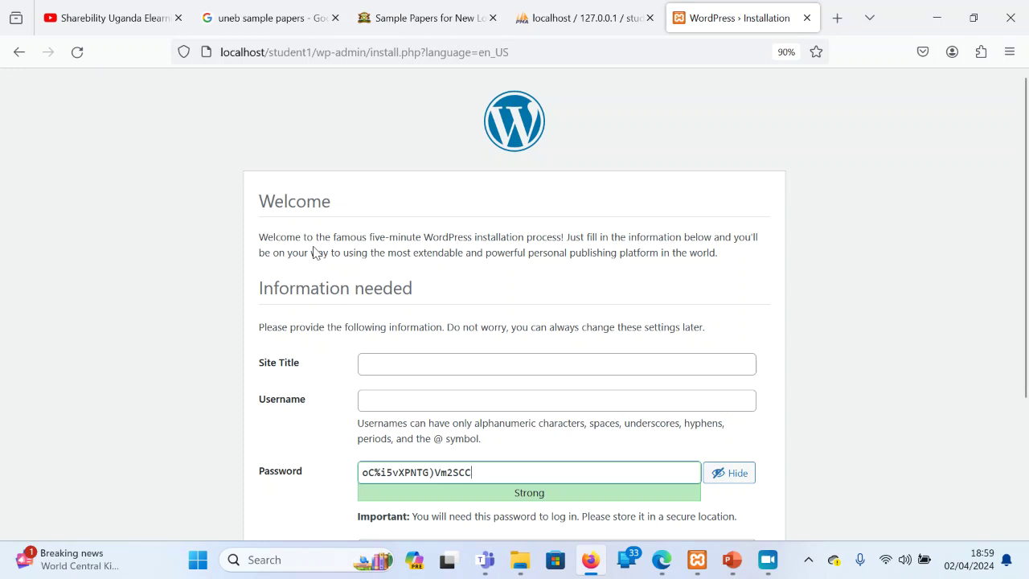
click(889, 559)
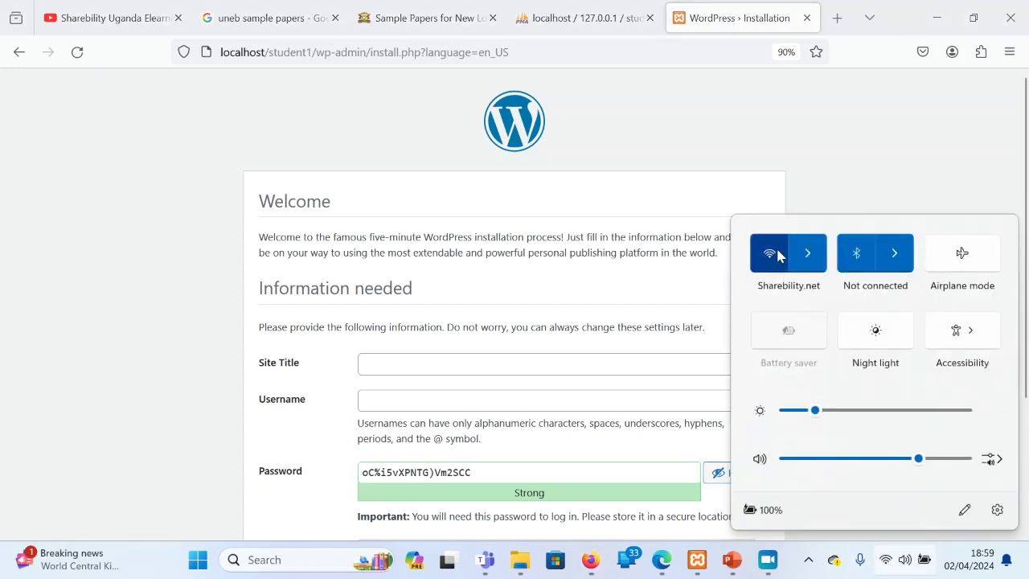
click(778, 252)
click(838, 155)
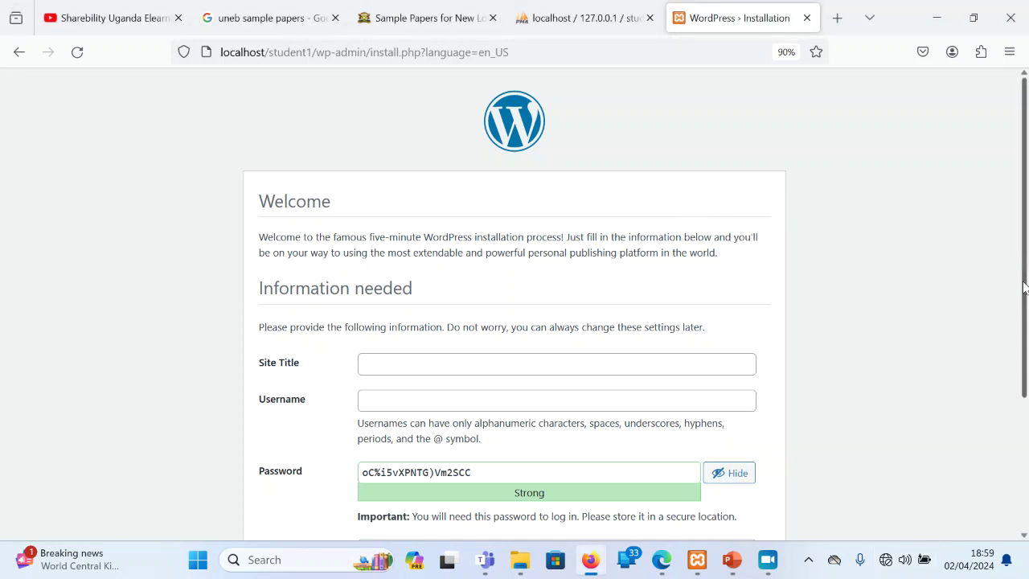
scroll(1023, 269, down, 3)
Set site title and admin username to student1 with a confirmed weak password
click(614, 234)
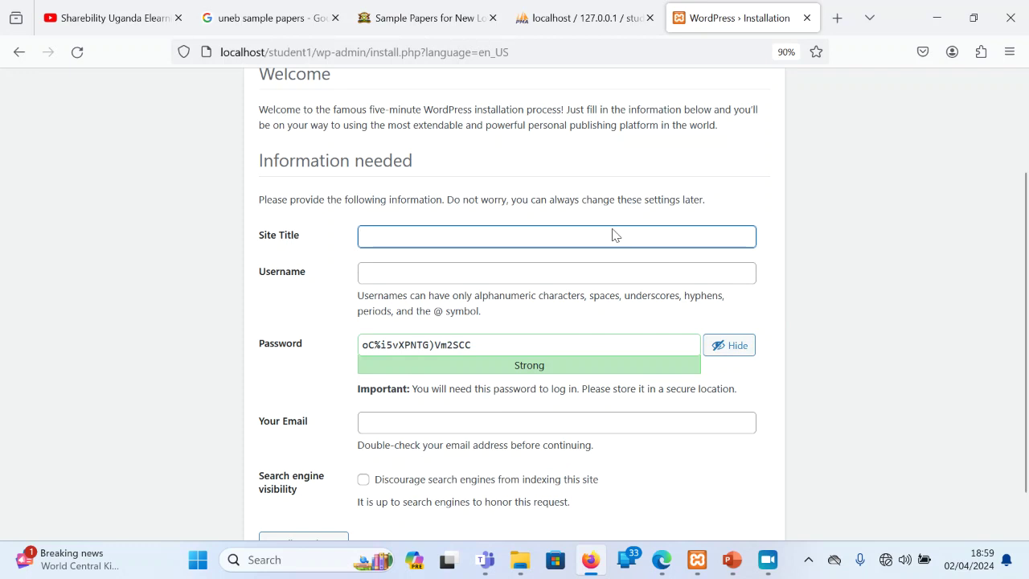
text(student1)
click(487, 276)
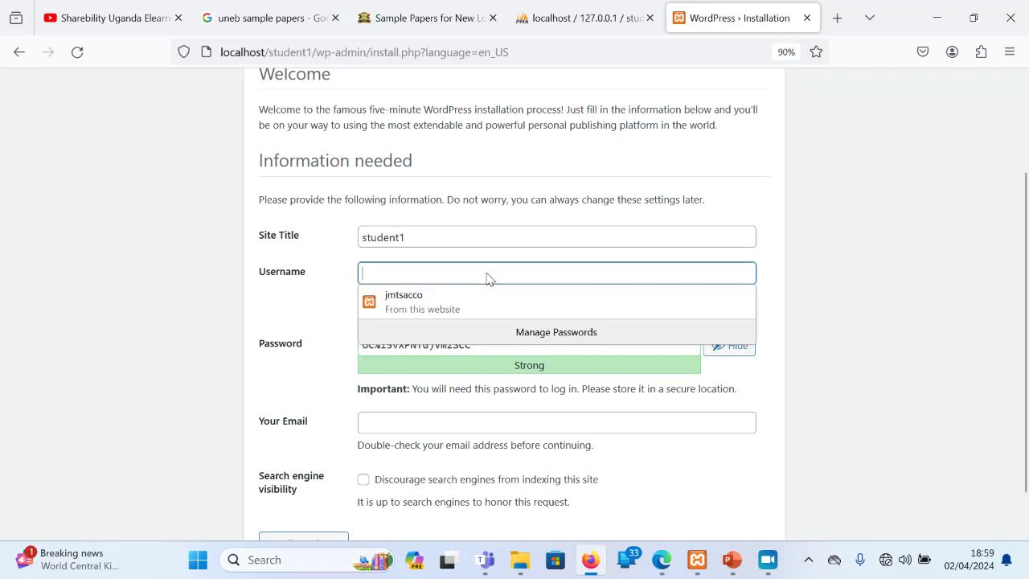
key(ctrl+v)
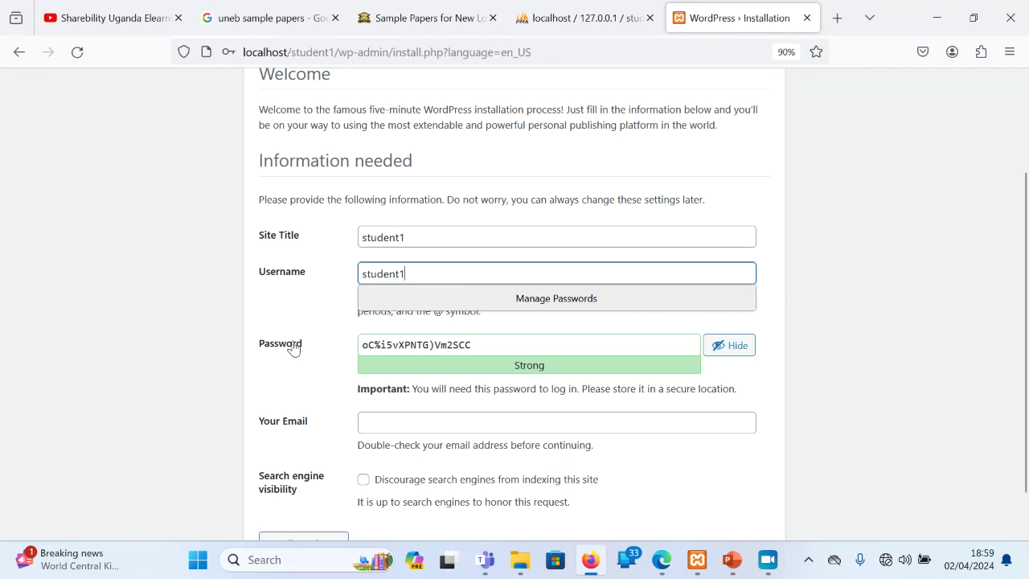
key(Tab)
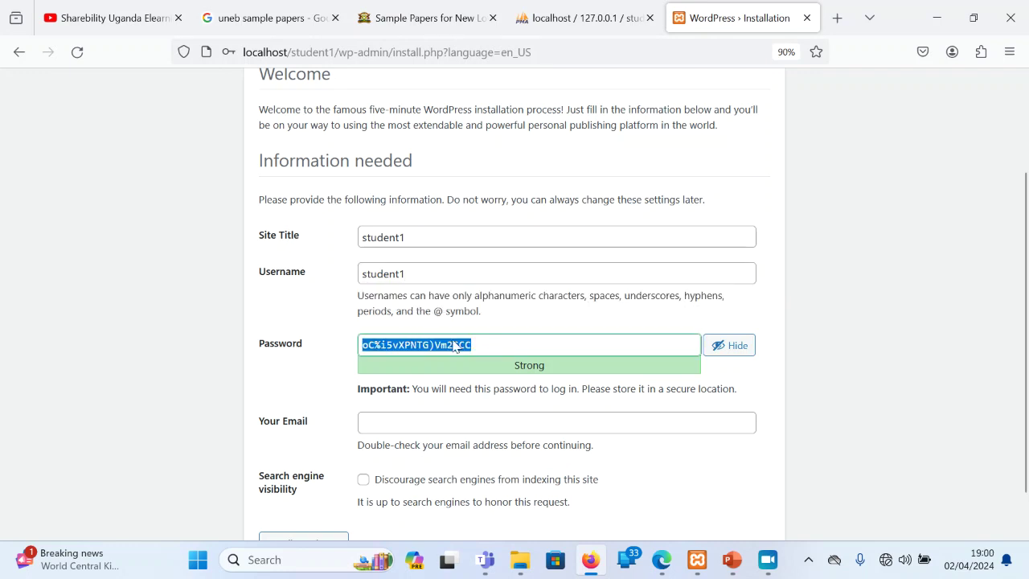
key(ctrl+v)
double_click(363, 423)
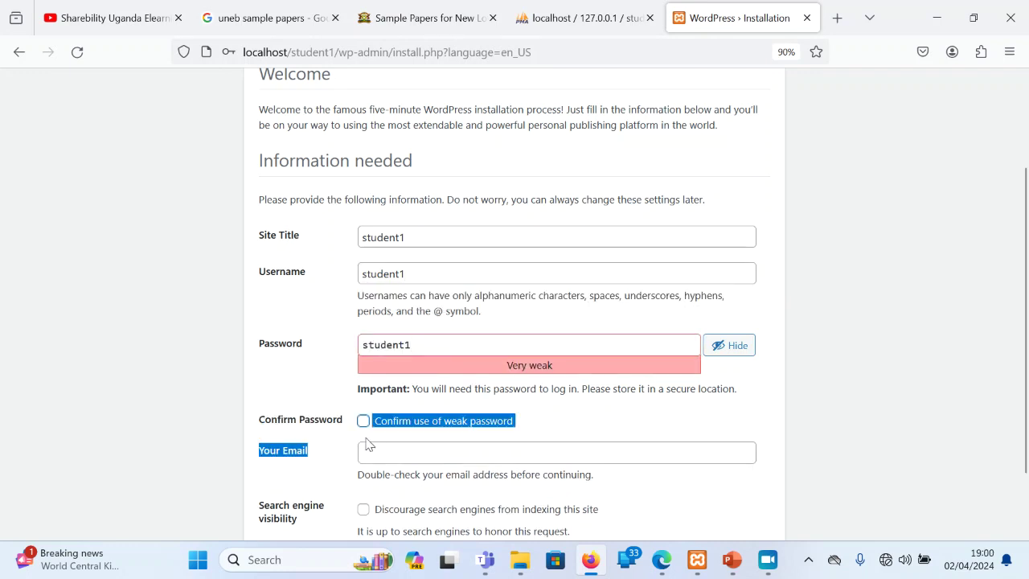
click(366, 427)
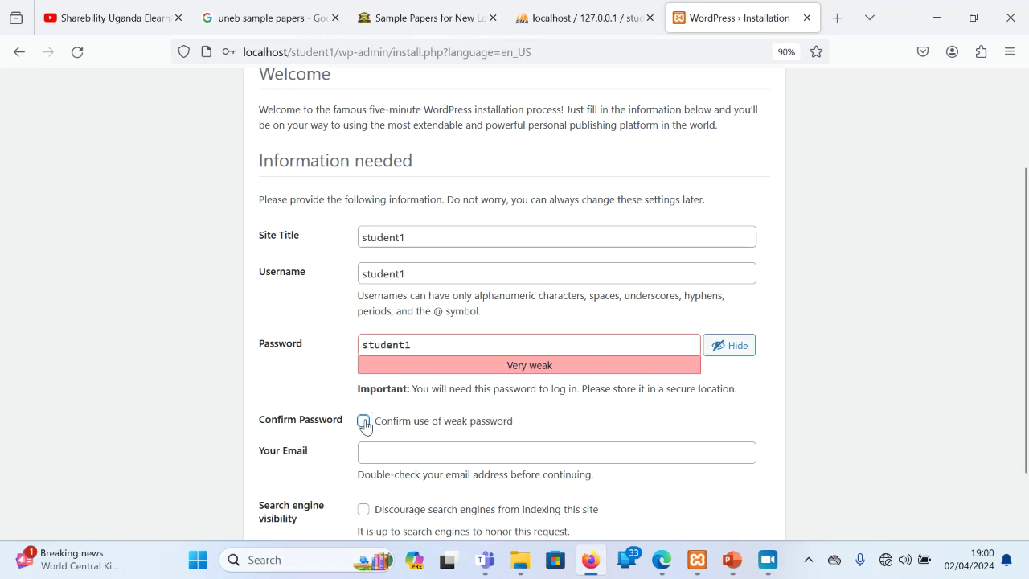
Enter the admin e-mail address, install WordPress and save the login in the browser
click(379, 455)
key(ctrl+v)
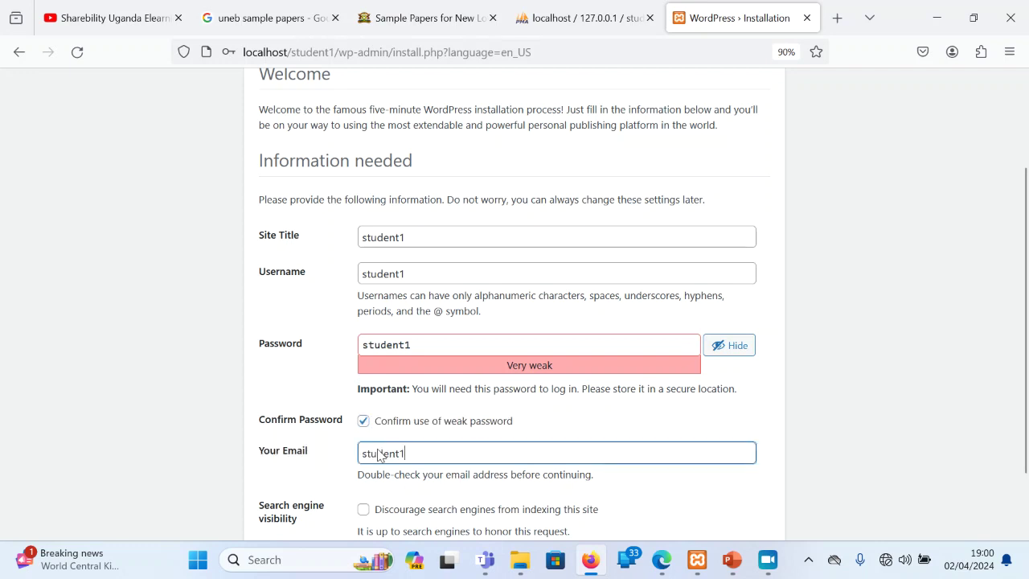
text(@)
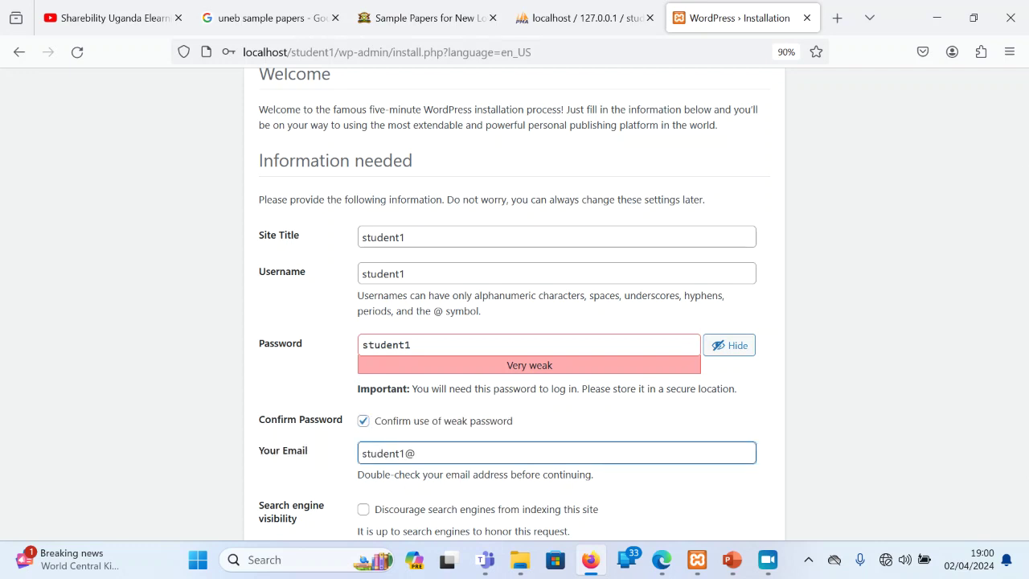
text(g)
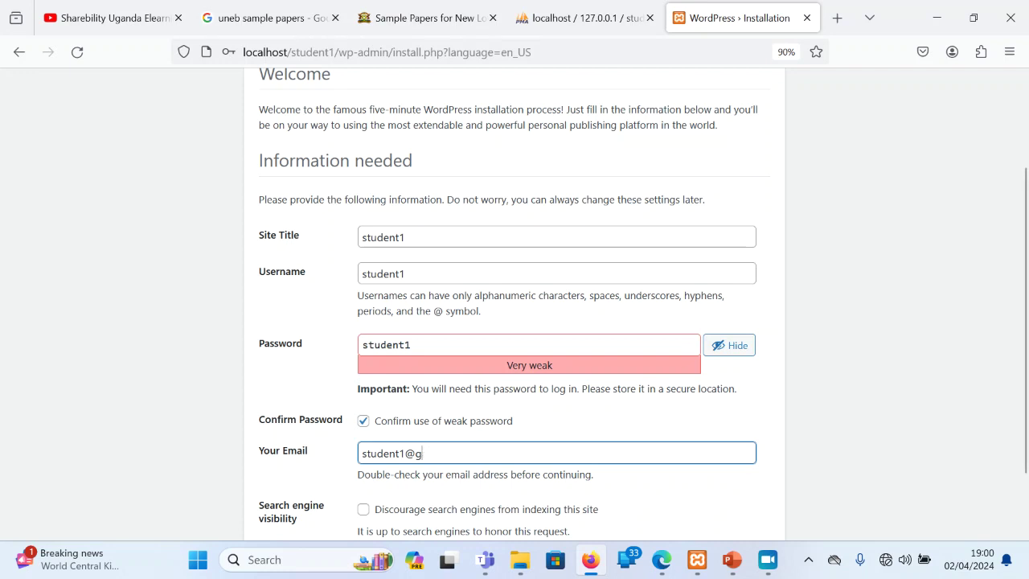
text(aminil.com)
scroll(1014, 343, down, 2)
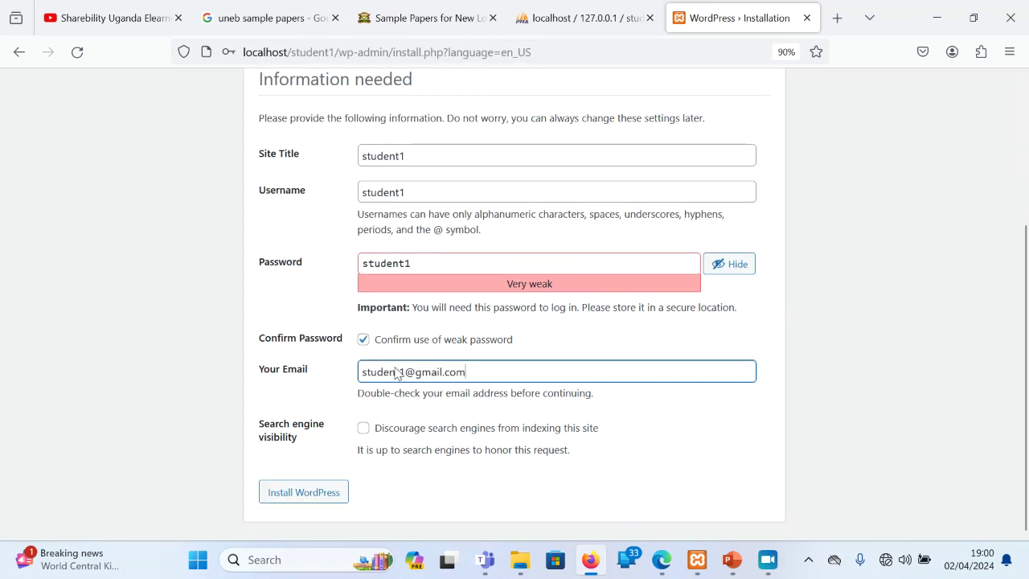
click(323, 492)
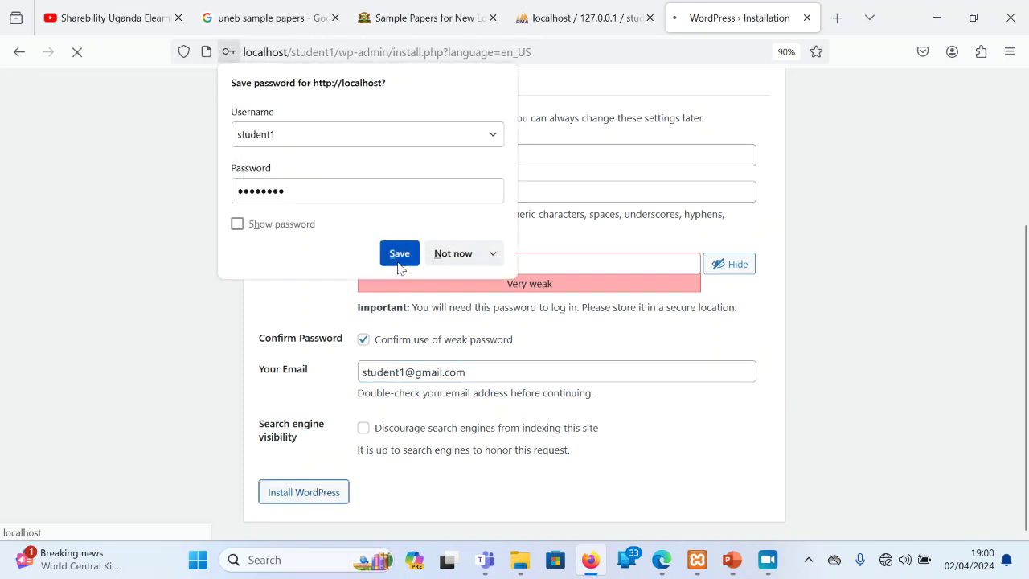
click(400, 259)
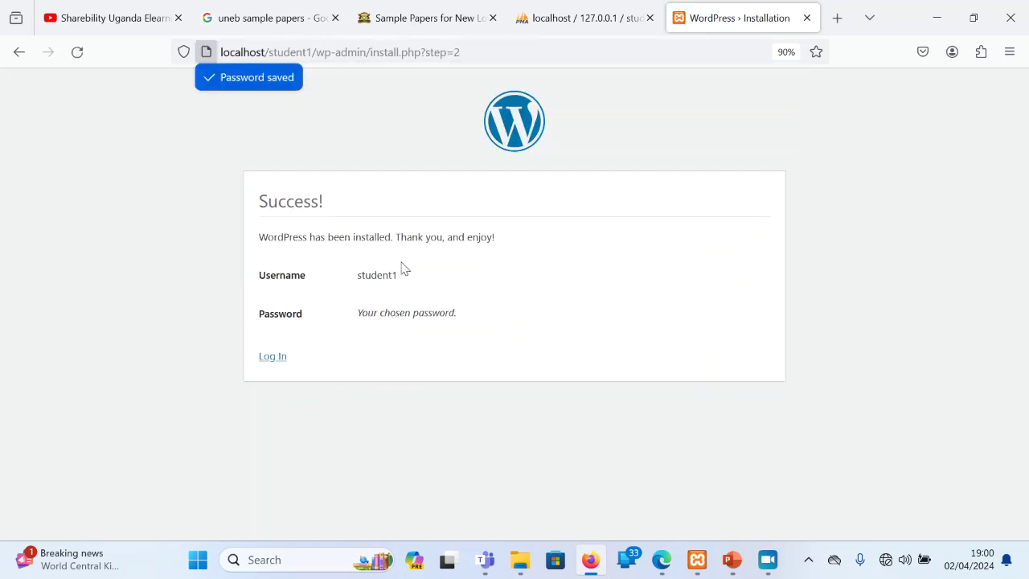
Sign in to the student1 dashboard as admin using the browser's saved login
click(272, 357)
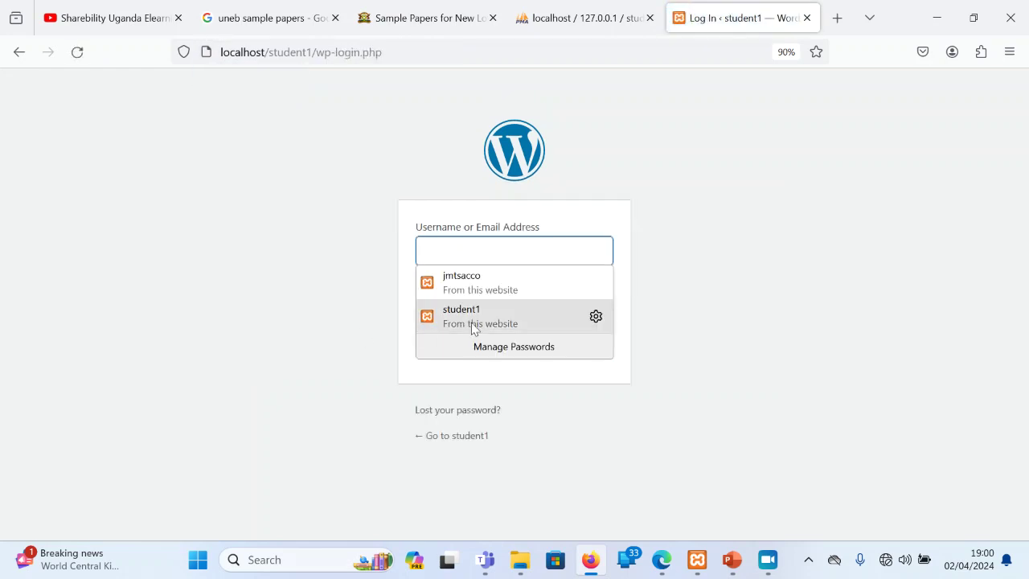
click(464, 316)
click(599, 316)
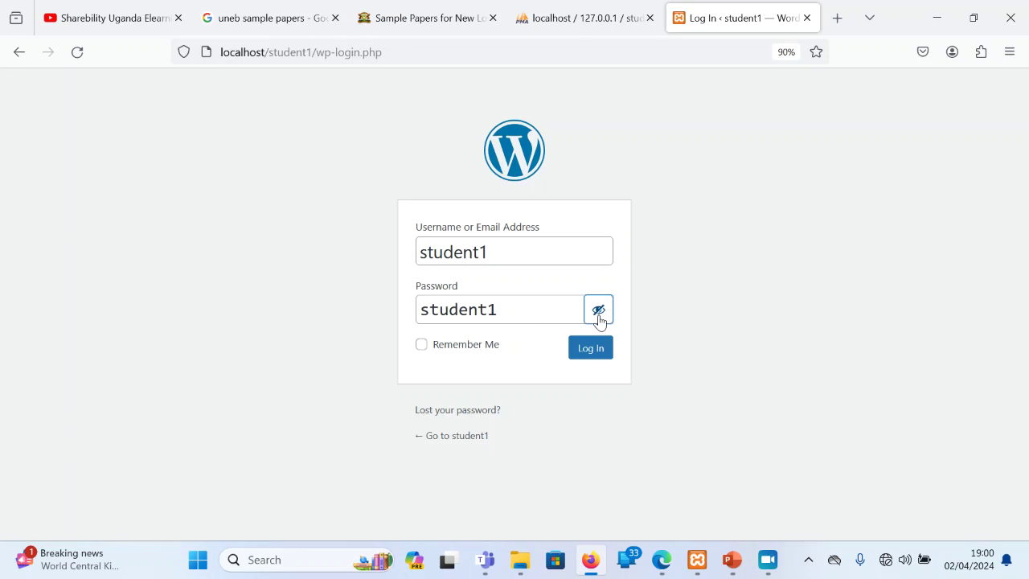
click(578, 355)
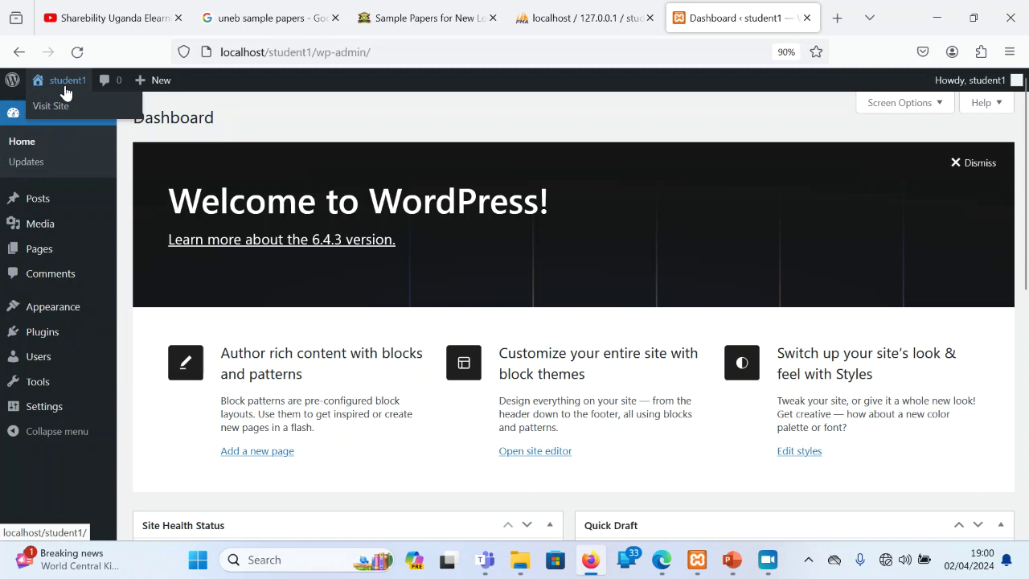
Upload simply-static.zip from Desktop > WordPress Files, then install and activate Simply Static
mouse_move(38, 329)
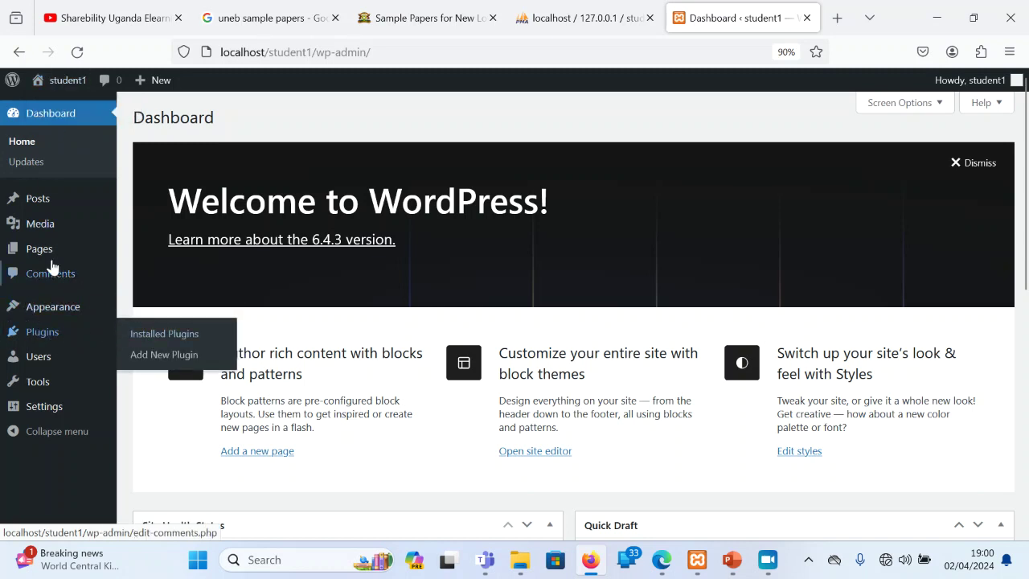
click(165, 354)
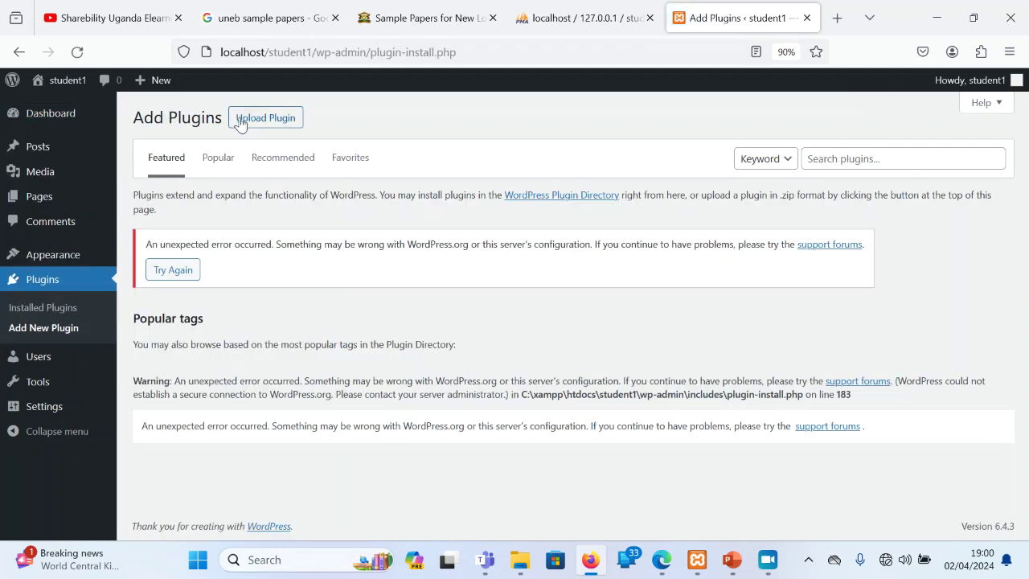
click(238, 120)
click(475, 250)
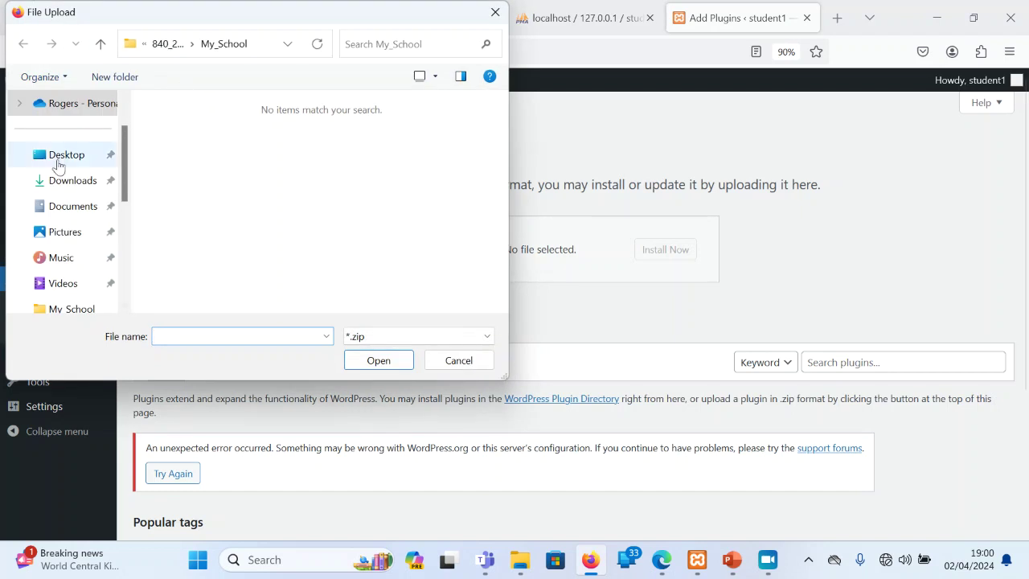
click(56, 159)
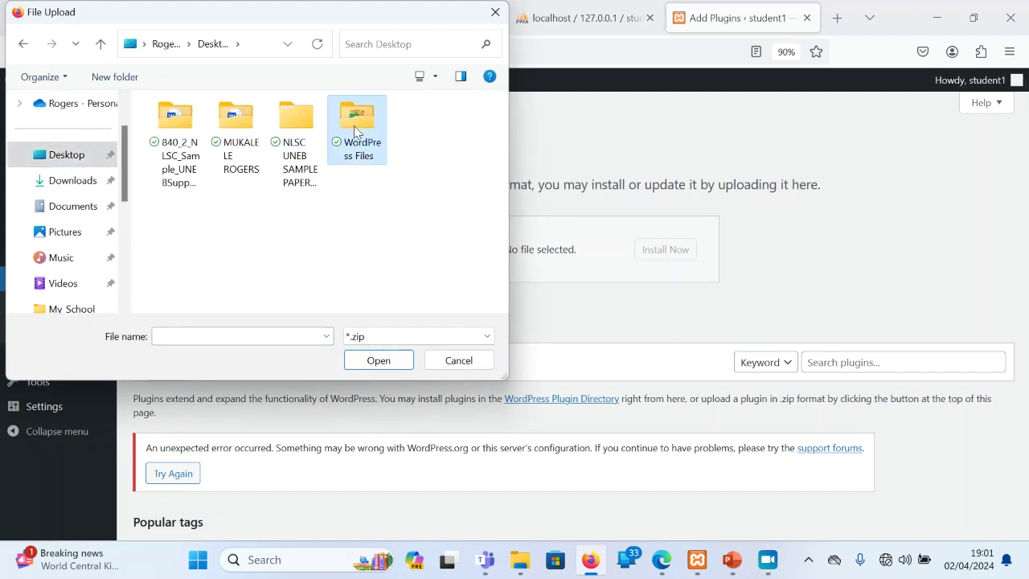
double_click(354, 125)
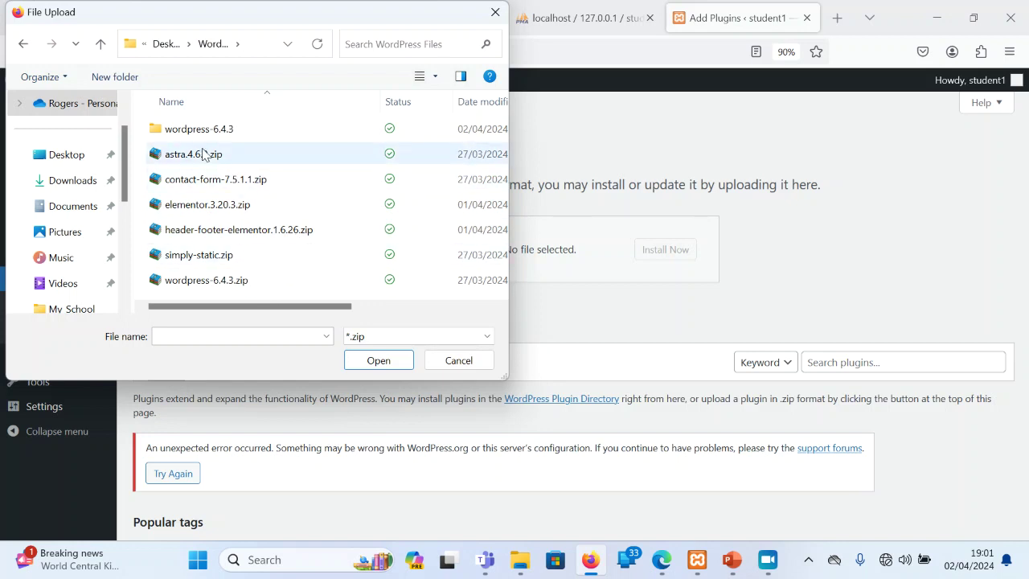
click(226, 259)
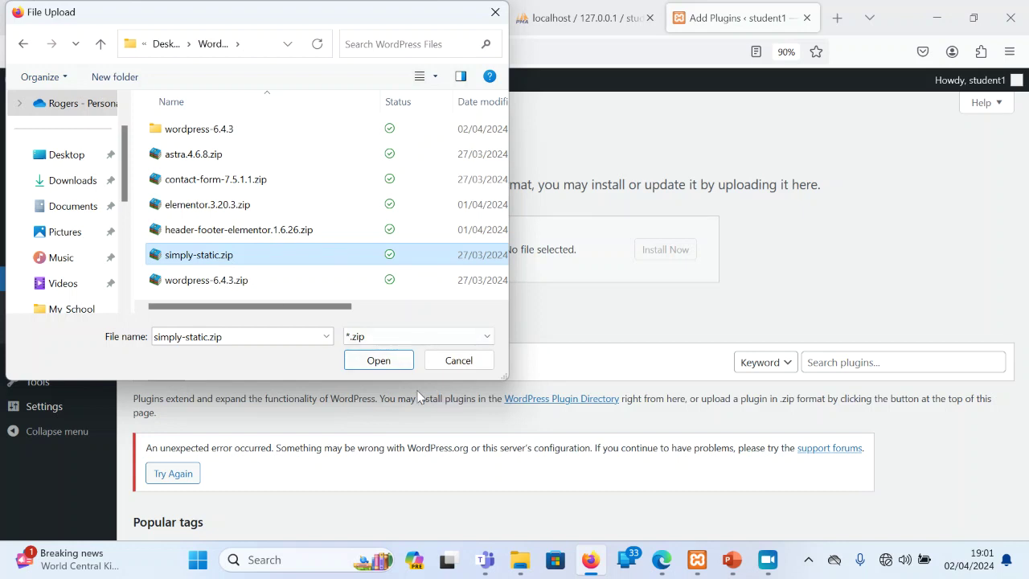
click(393, 361)
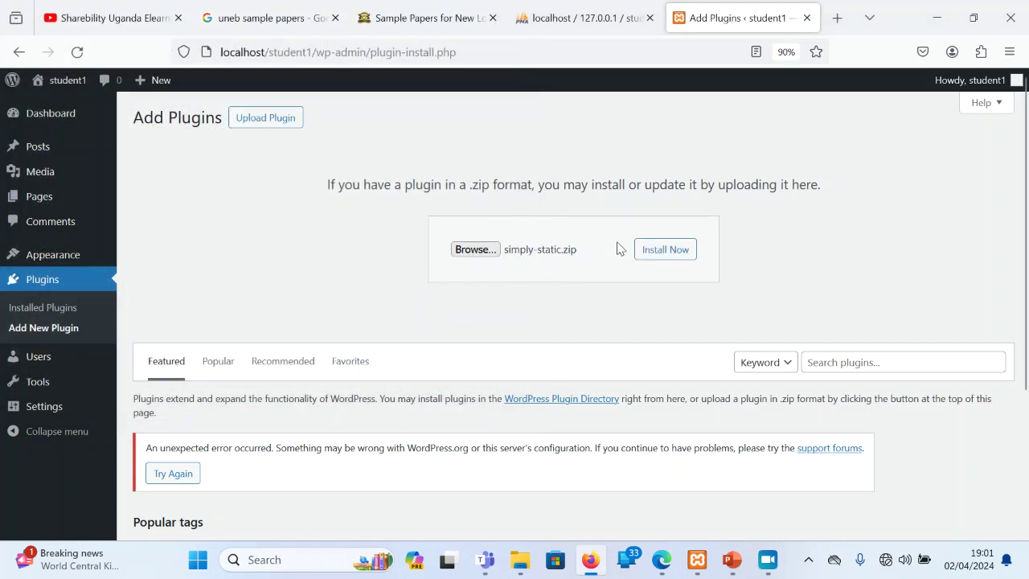
click(650, 248)
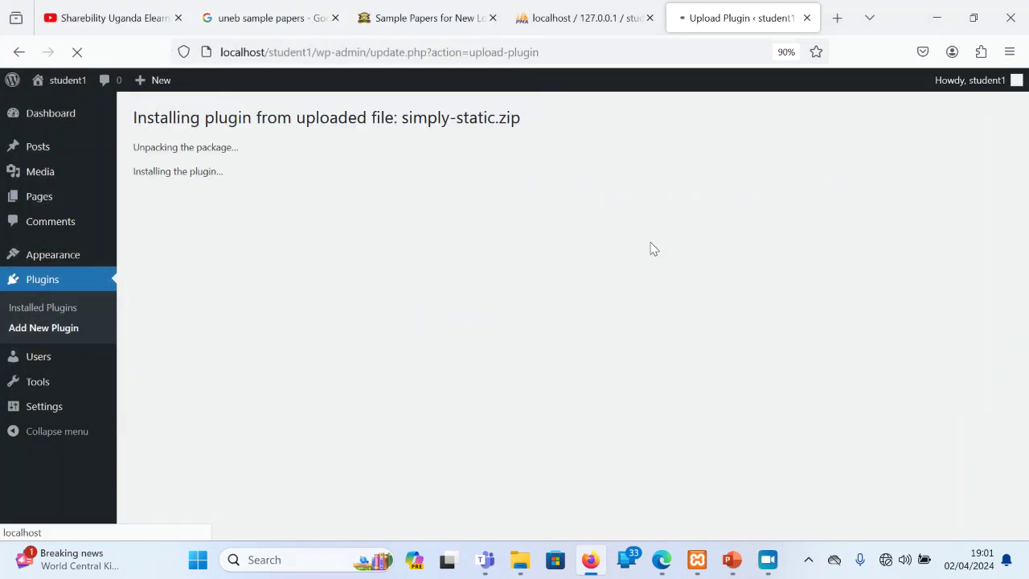
click(181, 232)
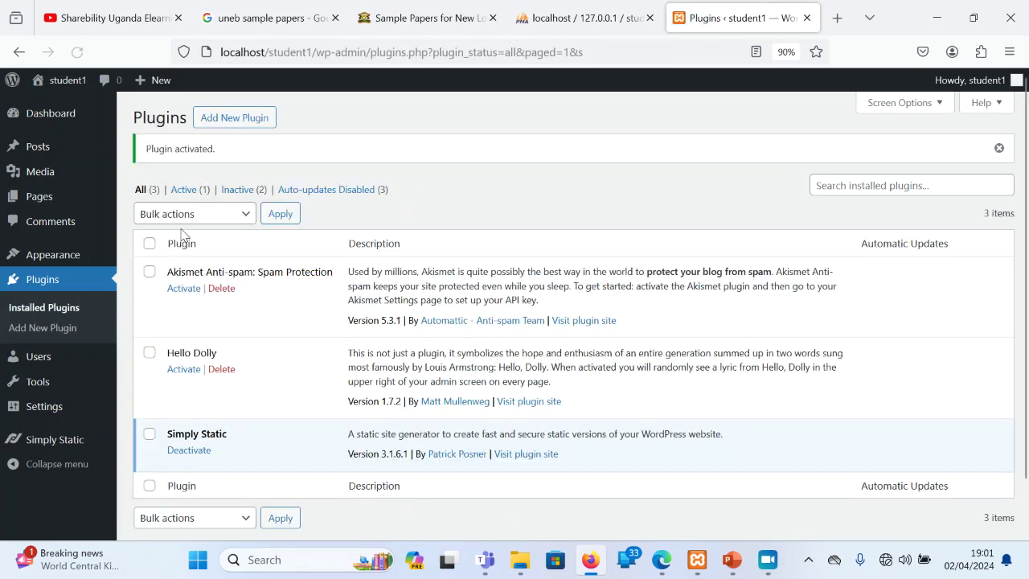
click(234, 122)
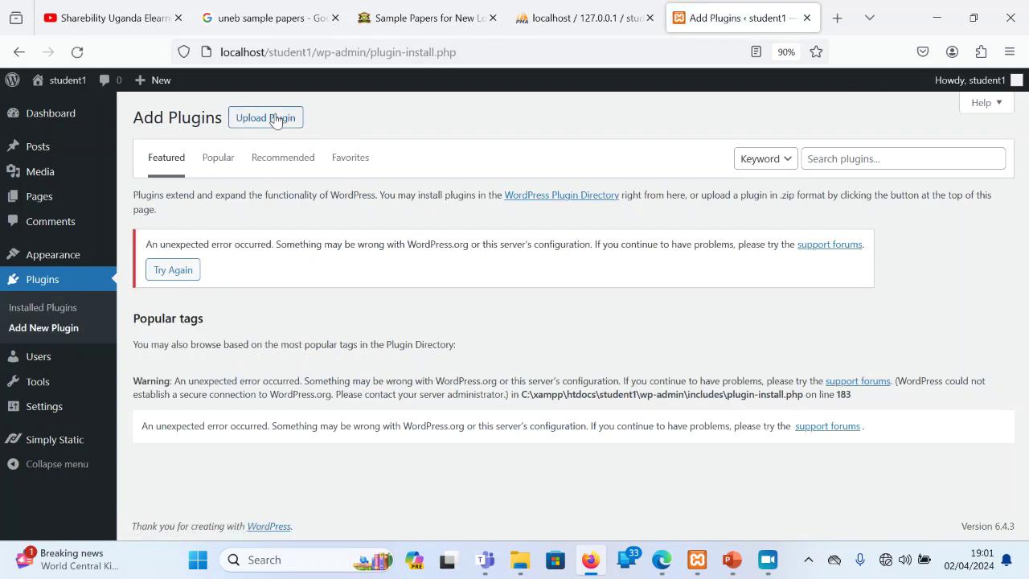
Install and activate Elementor from elementor.3.20.3.zip, then close its setup wizard
click(274, 118)
click(473, 251)
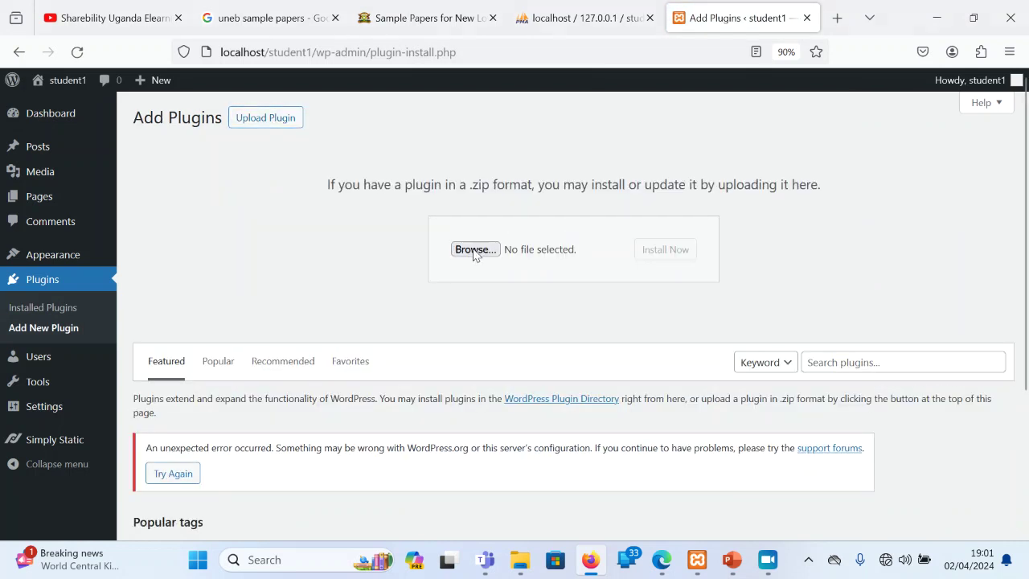
click(246, 231)
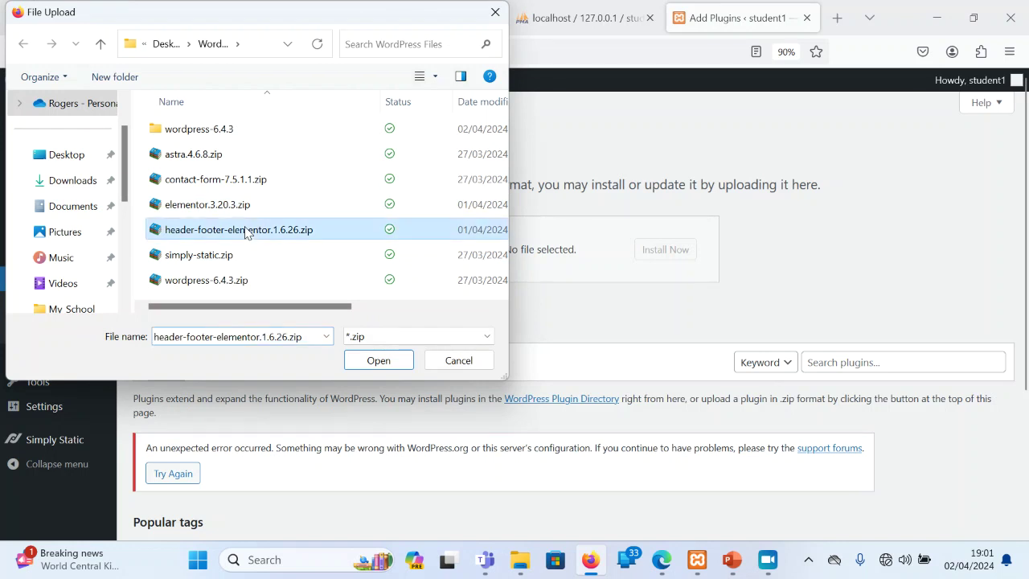
click(227, 204)
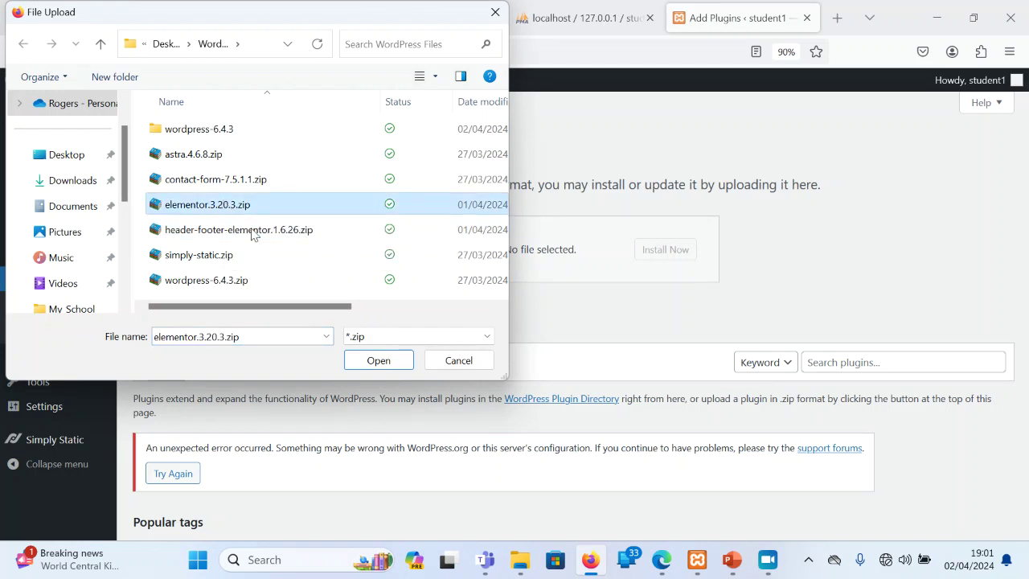
click(372, 361)
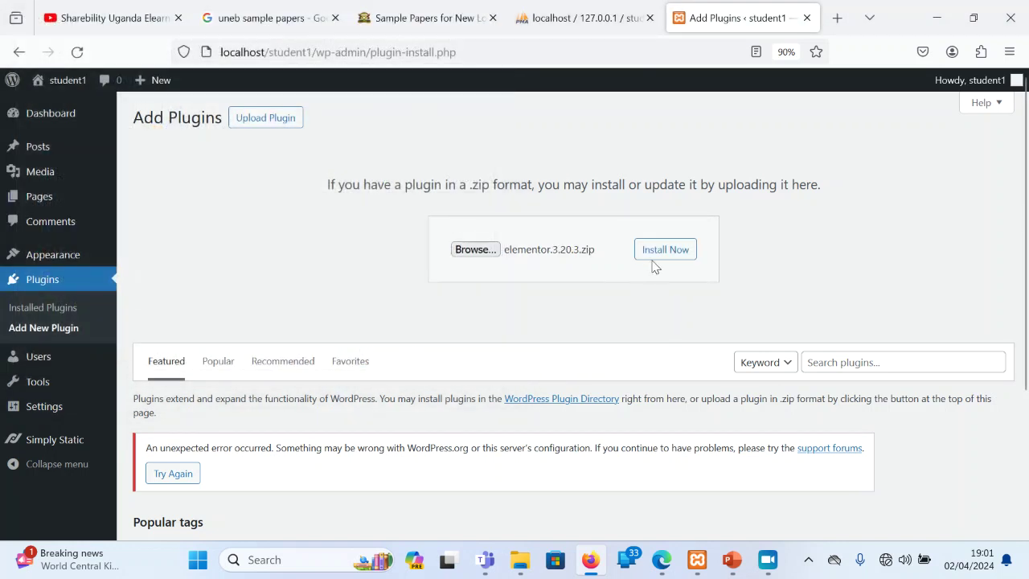
click(670, 254)
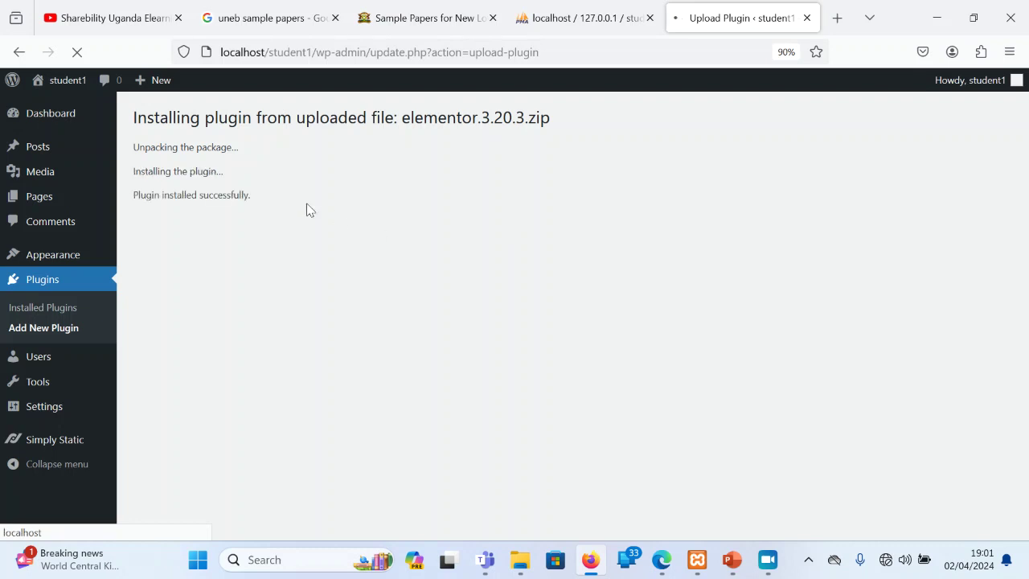
click(188, 221)
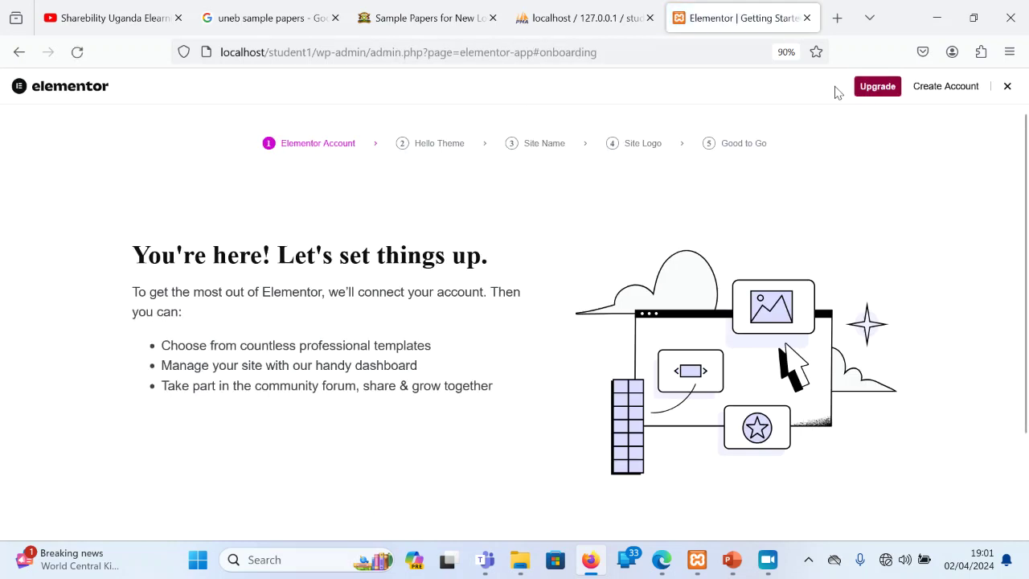
click(1006, 89)
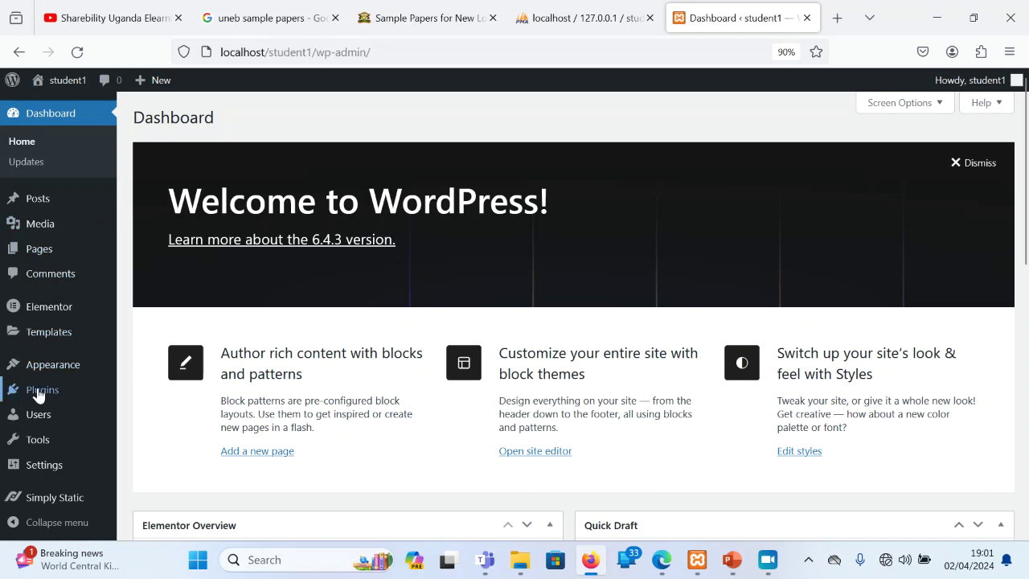
Install and activate Elementor Header & Footer Builder from header-footer-elementor.1.6.26.zip
mouse_move(101, 395)
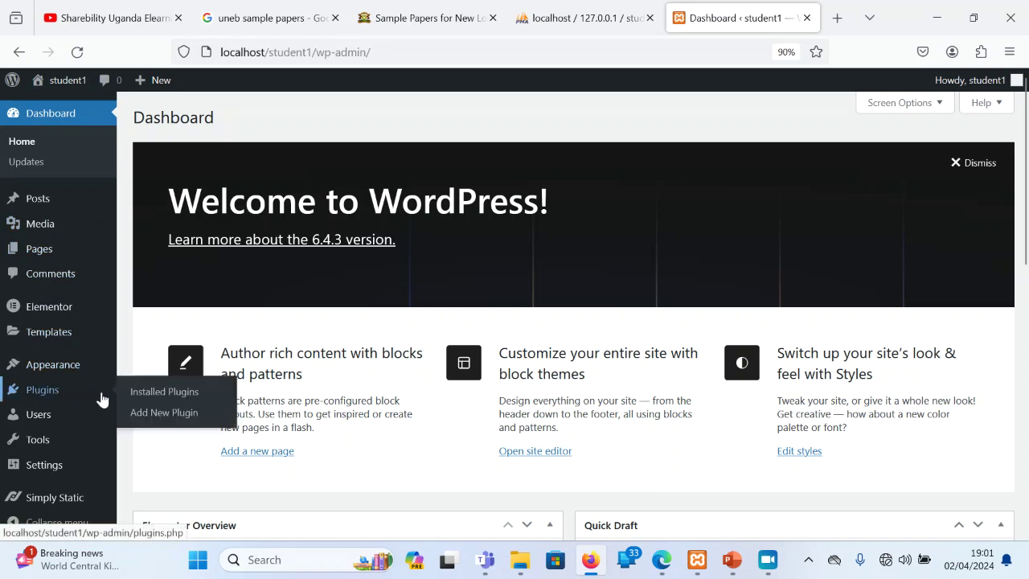
click(179, 413)
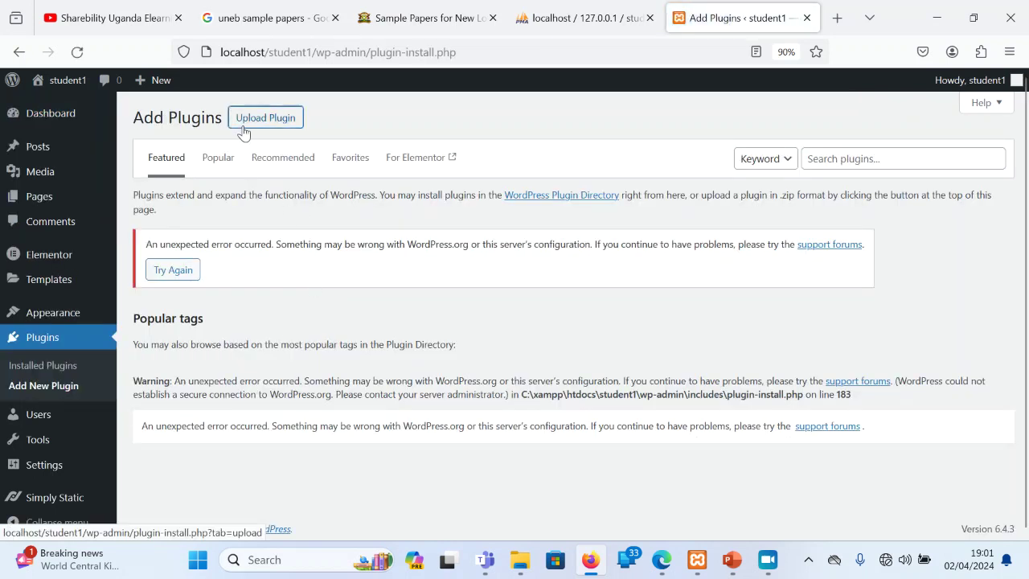
click(243, 129)
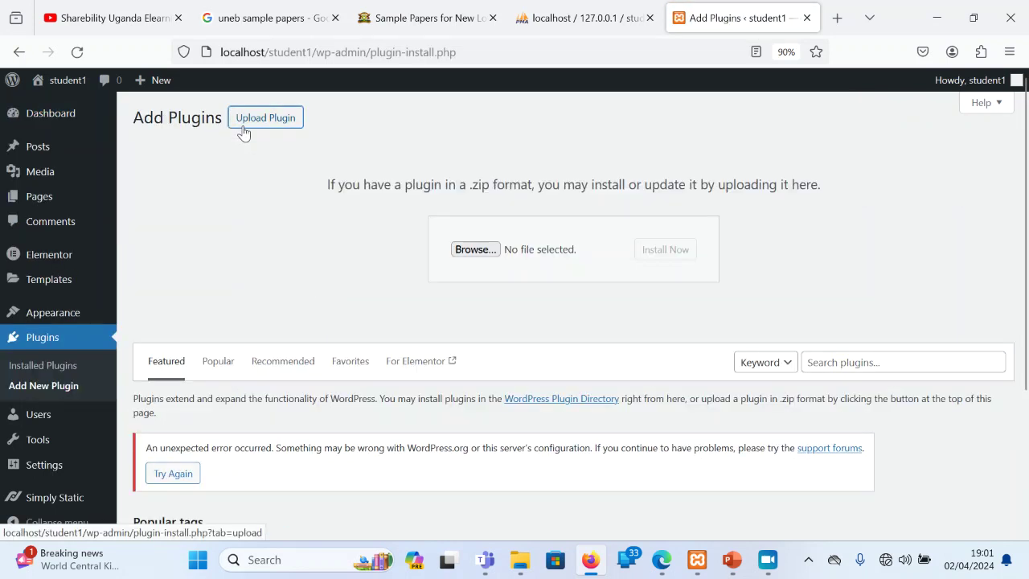
click(464, 248)
click(253, 231)
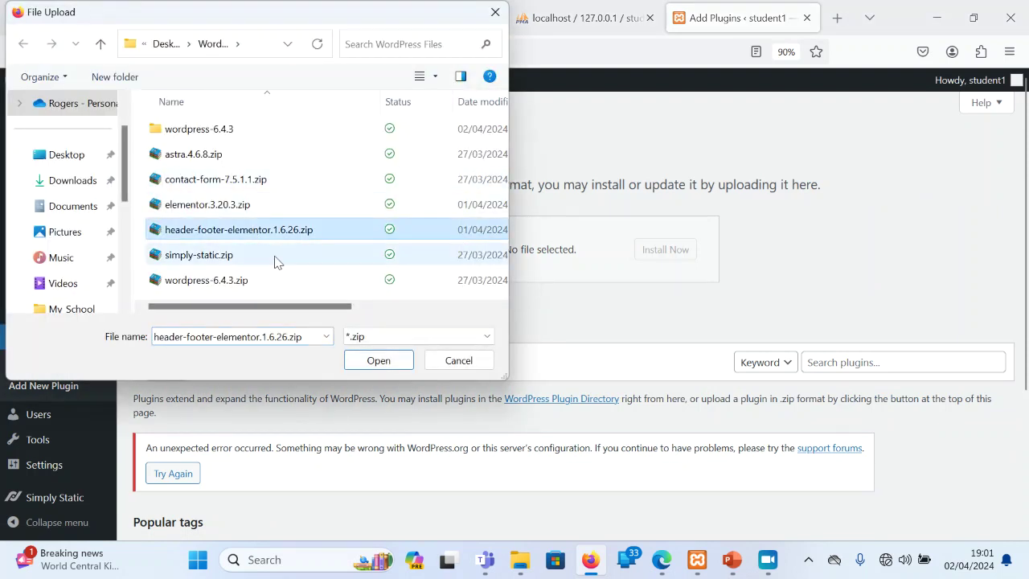
click(376, 360)
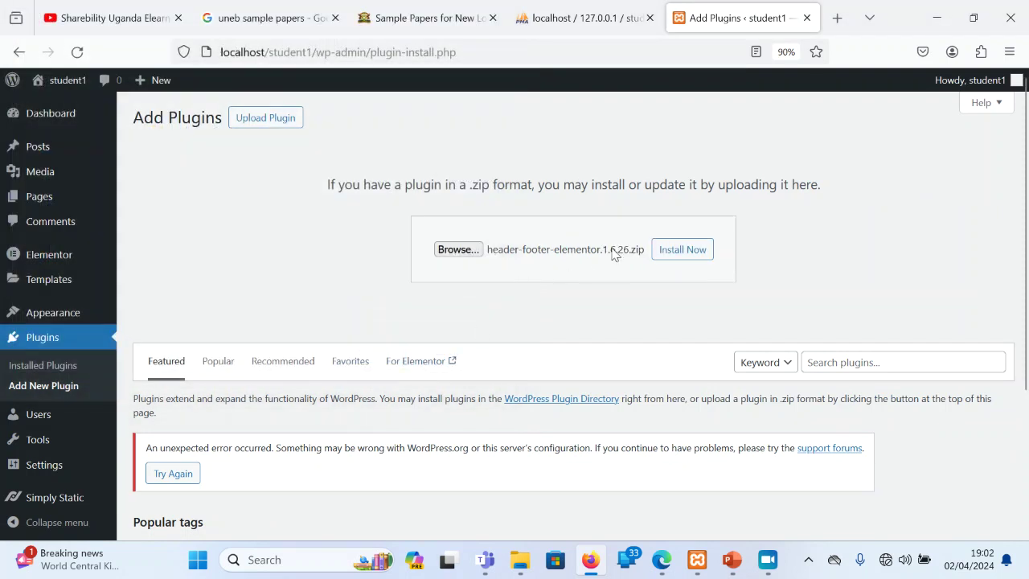
click(687, 257)
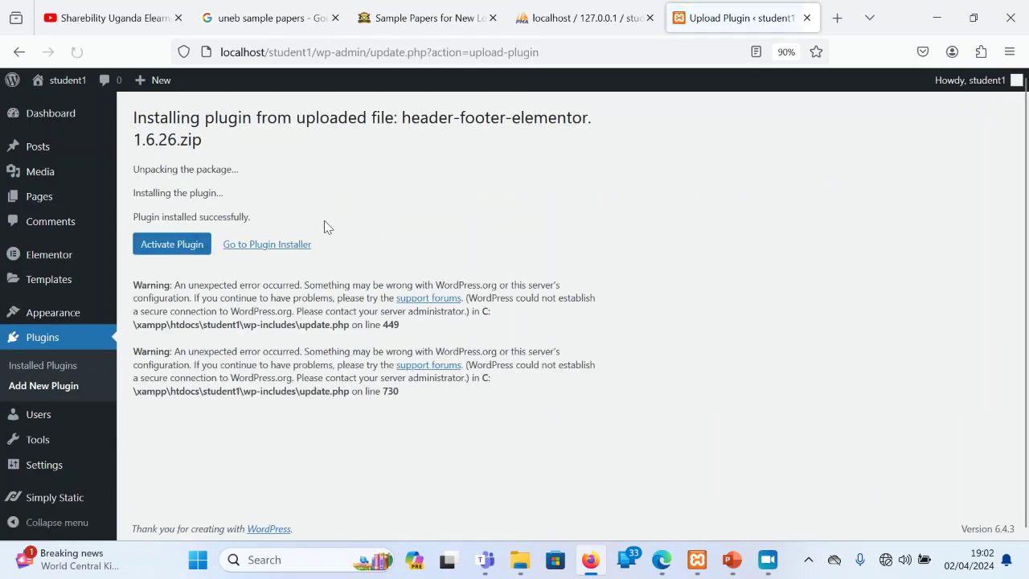
click(188, 252)
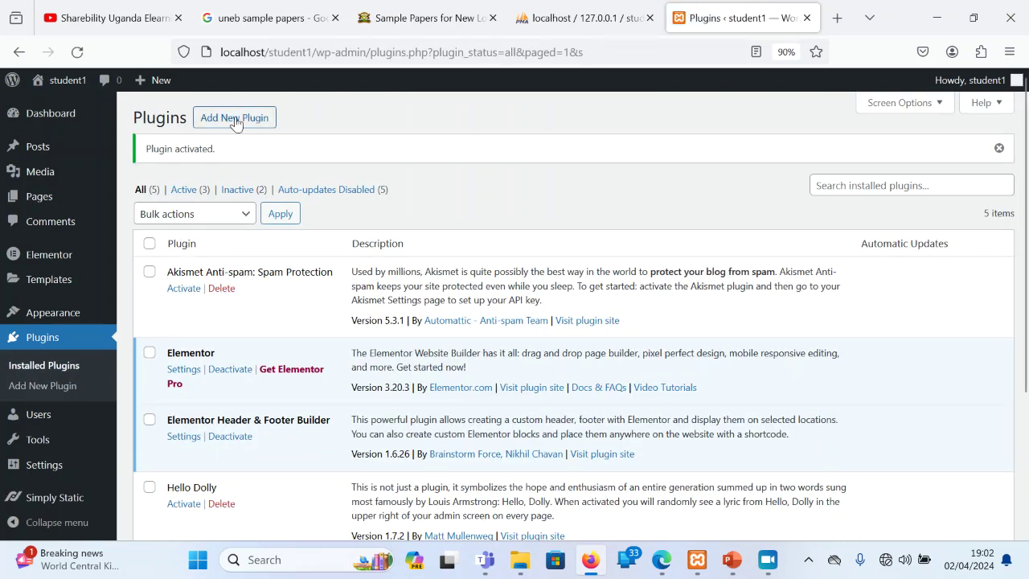
Install Contact Form 7 5.1.1 by uploading contact-form-7.5.1.1.zip
click(235, 119)
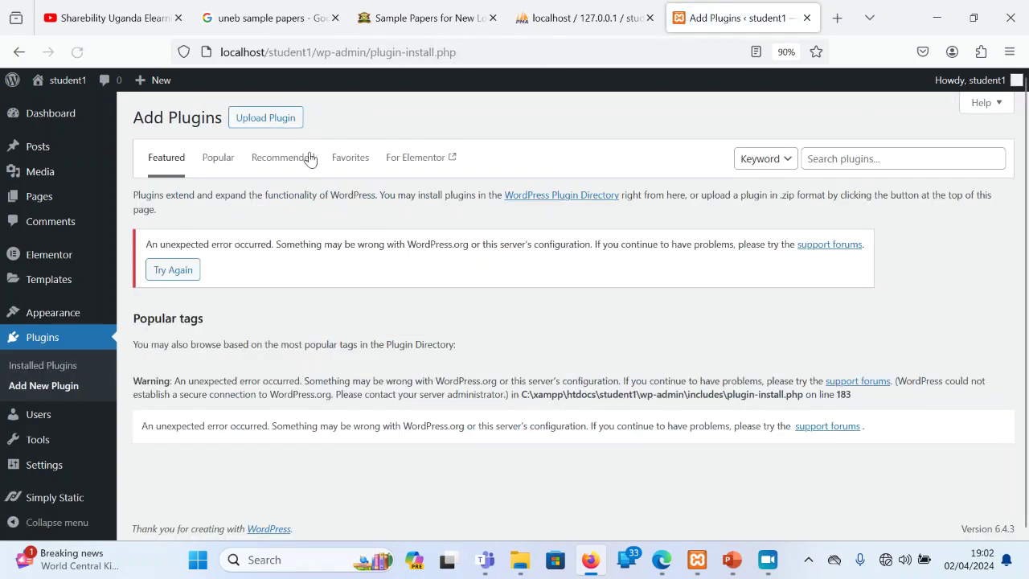
click(274, 125)
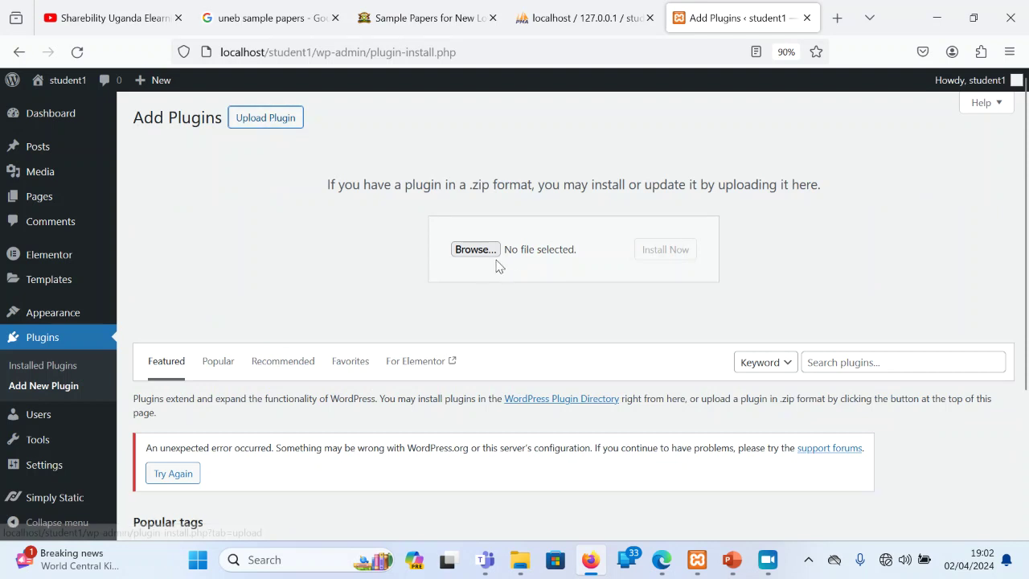
click(485, 256)
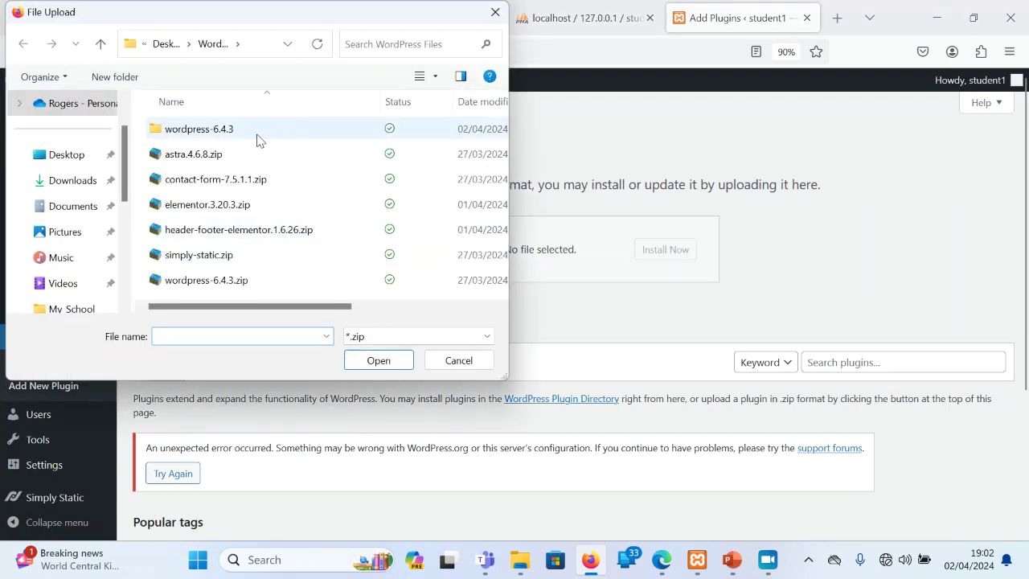
click(210, 185)
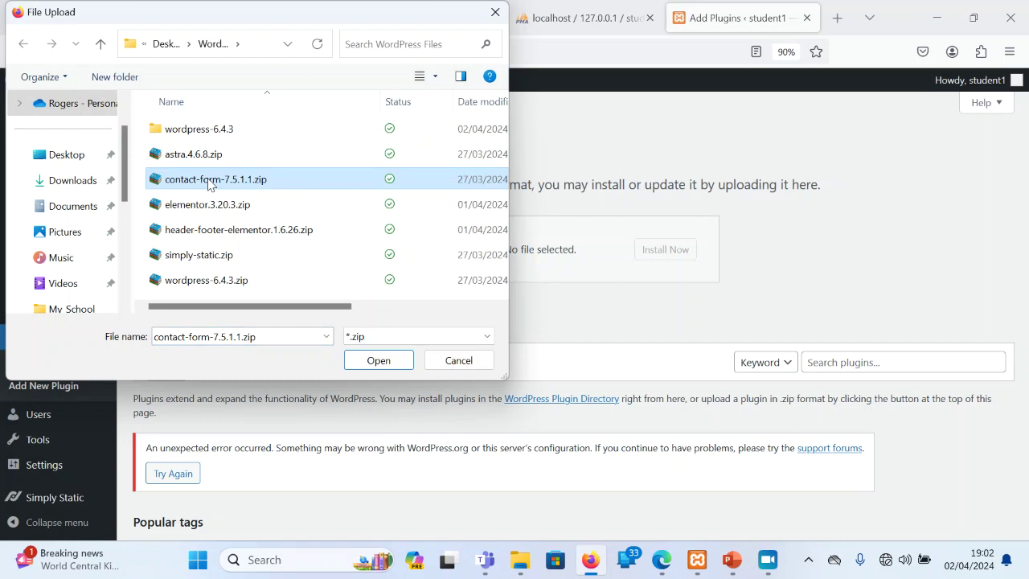
click(379, 361)
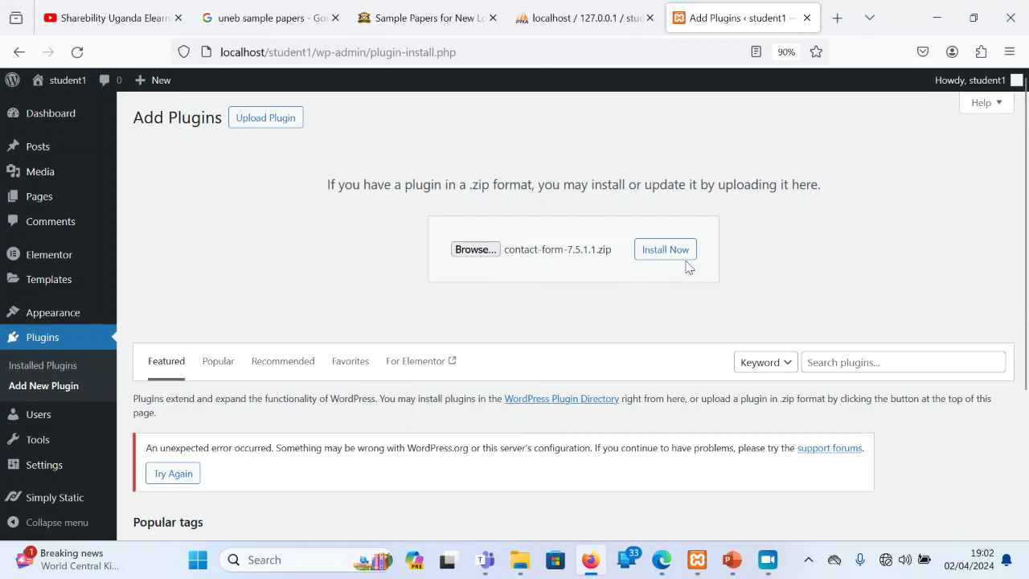
click(689, 255)
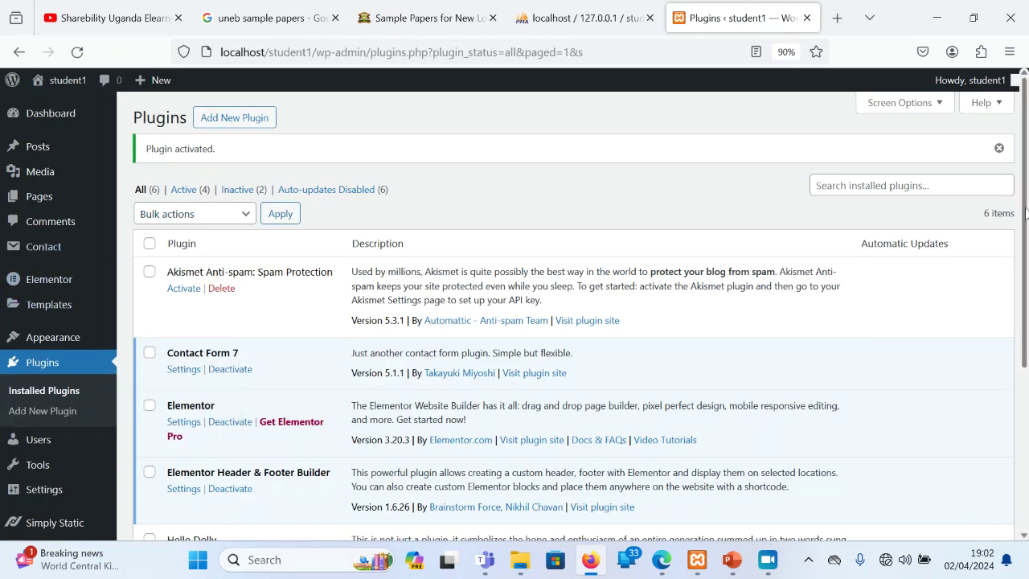
scroll(1026, 211, down, 5)
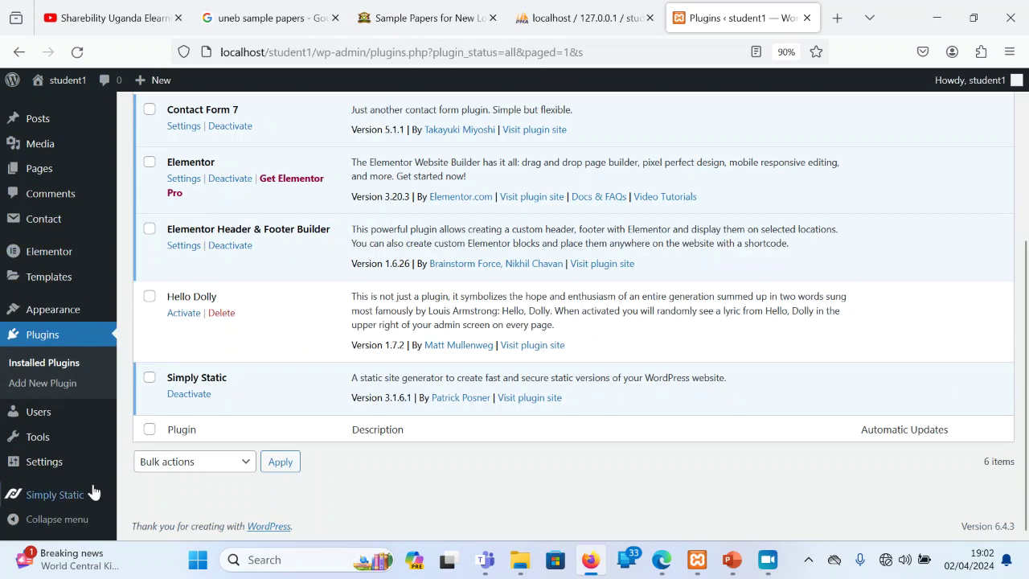
mouse_move(63, 495)
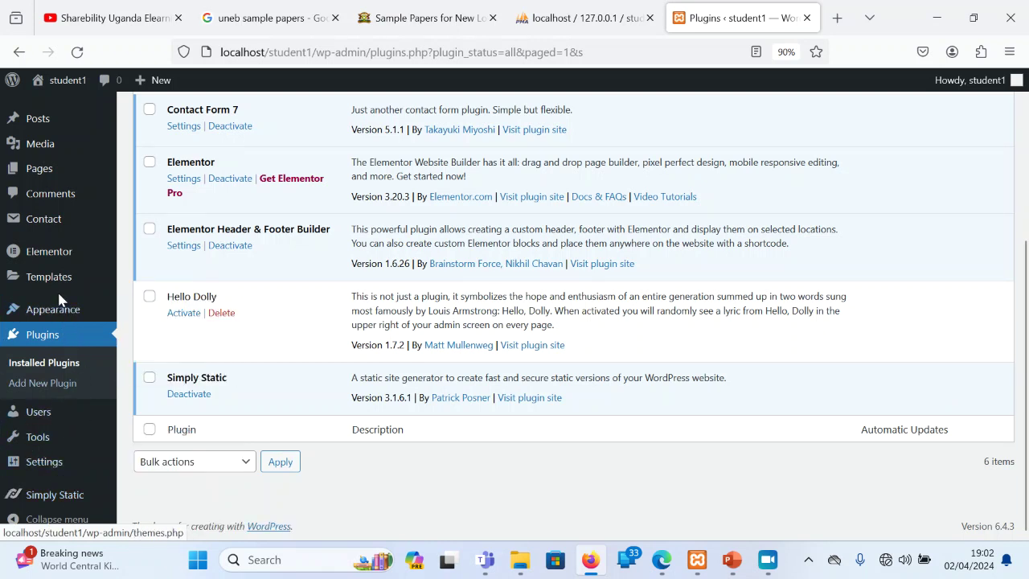
mouse_move(37, 253)
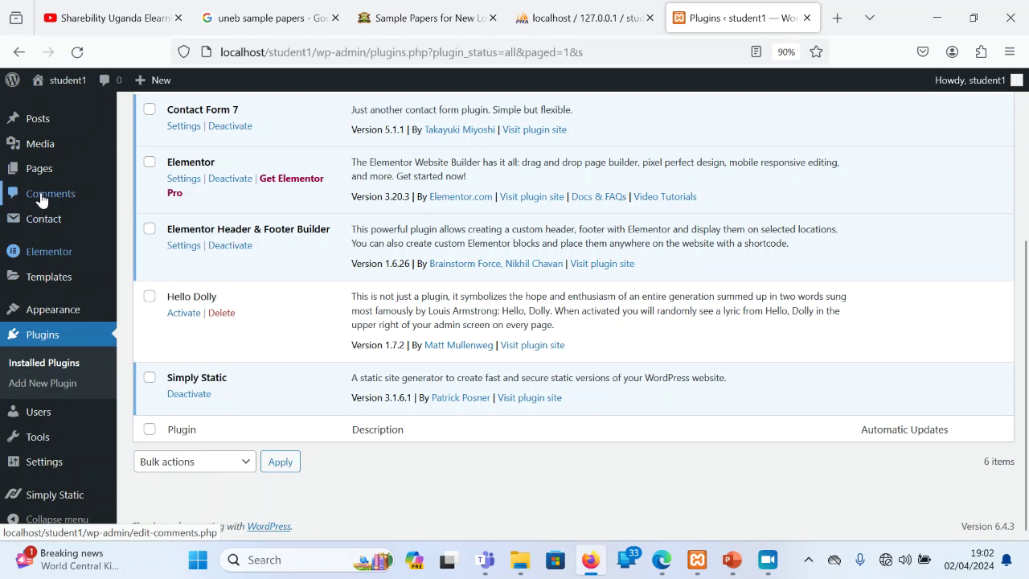
mouse_move(40, 222)
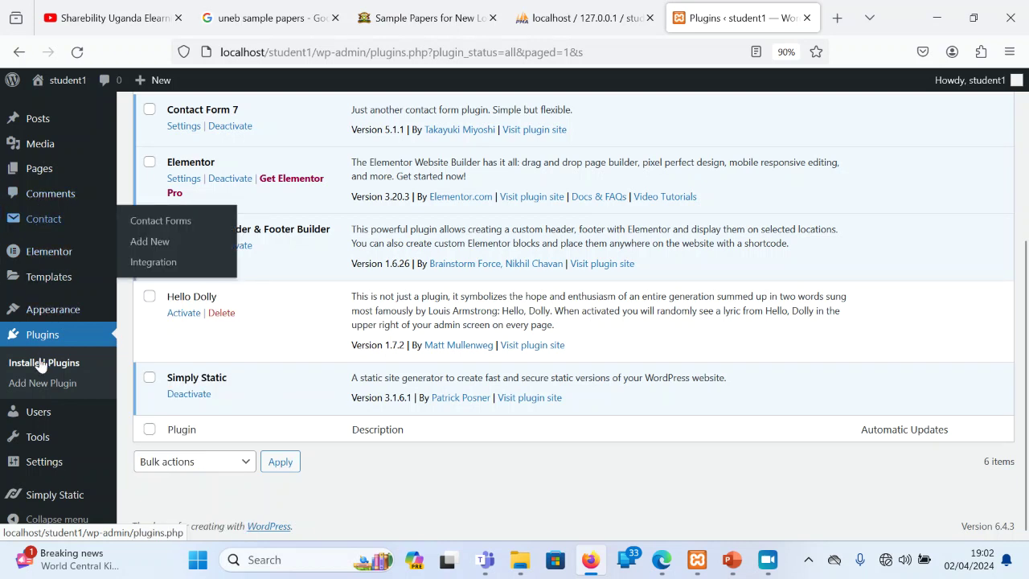
mouse_move(68, 315)
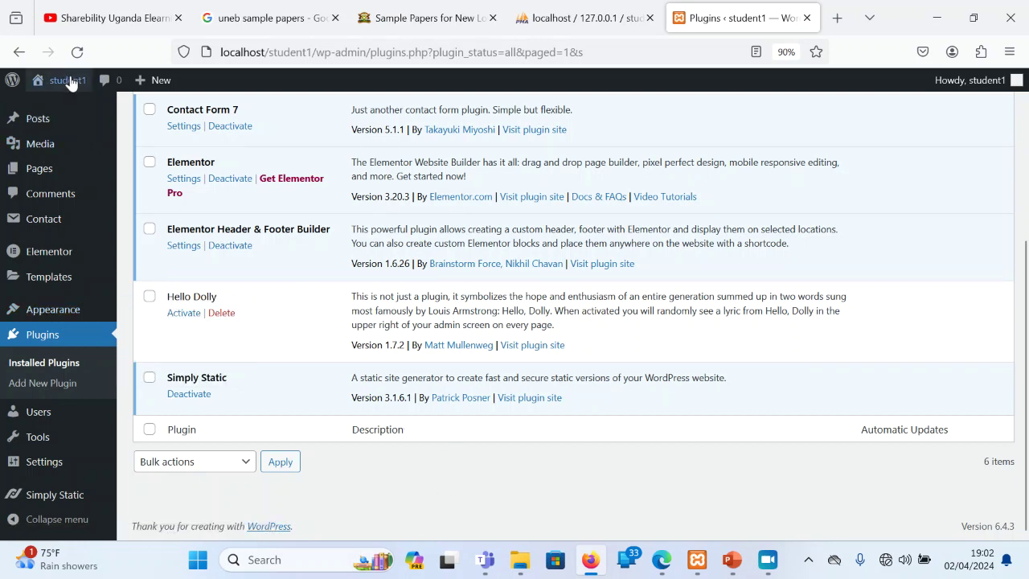
View the student1 homepage's hero text and building photo, then go to the Themes page
mouse_move(60, 80)
click(58, 105)
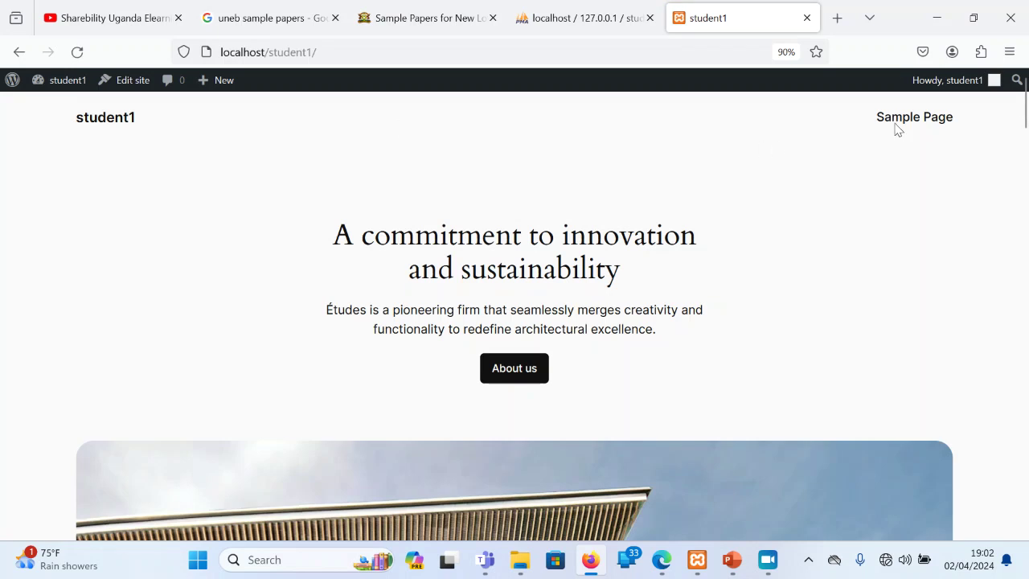
drag(1025, 109, 998, 69)
scroll(663, 233, down, 5)
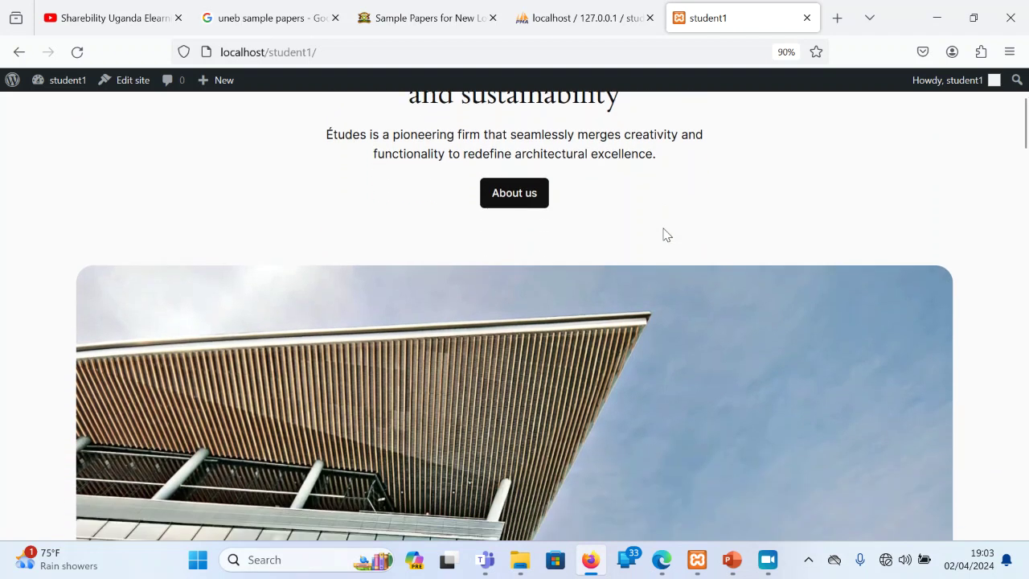
scroll(667, 239, down, 1)
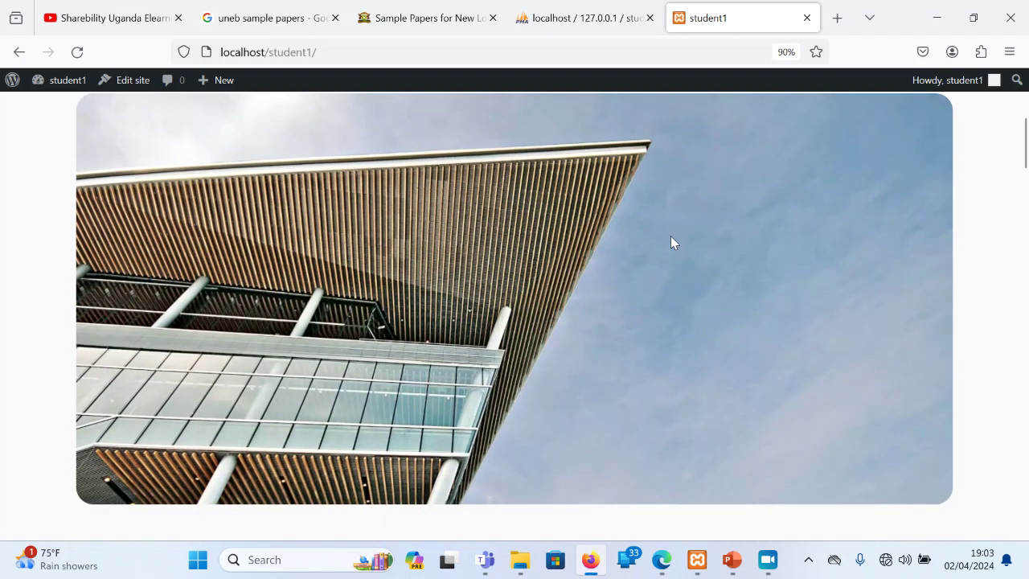
scroll(673, 243, up, 3)
scroll(673, 243, up, 2)
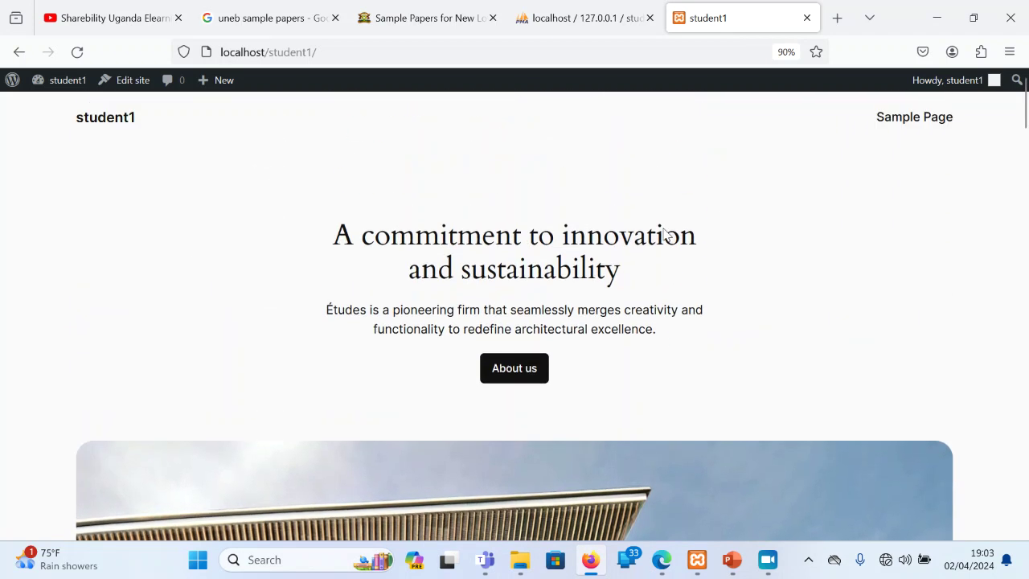
mouse_move(53, 86)
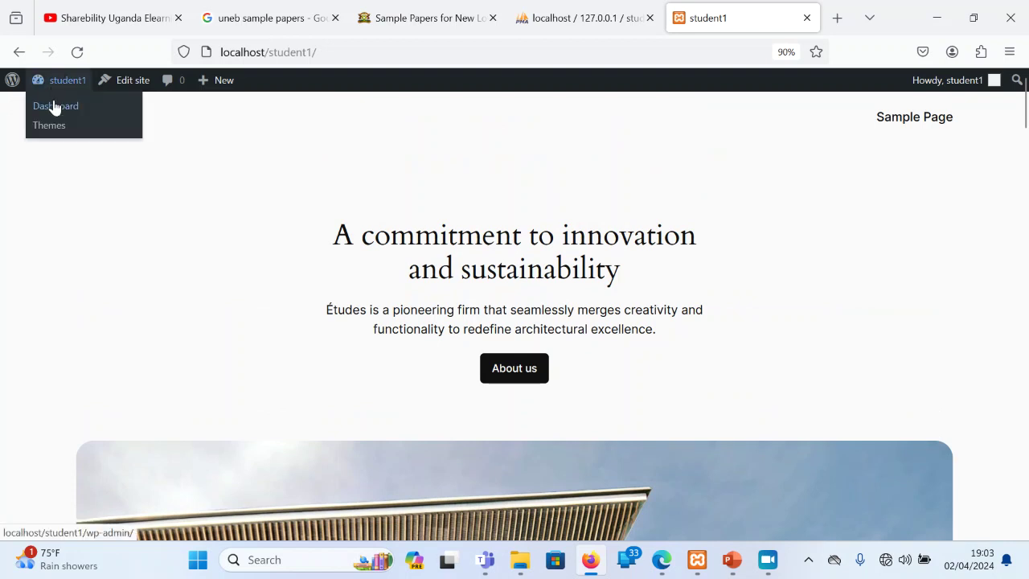
click(57, 127)
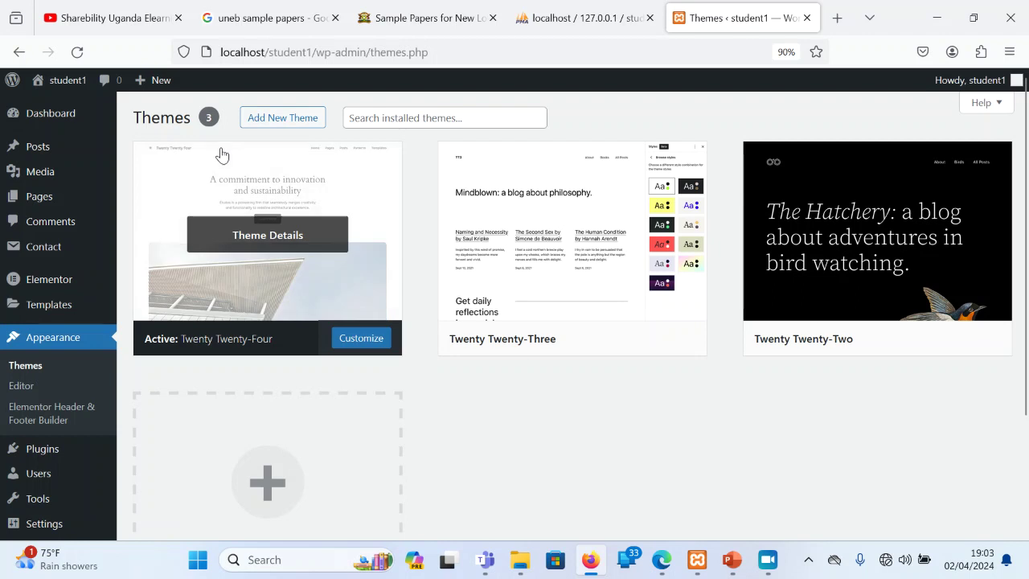
Upload astra.4.6.8.zip as a new theme, install it and activate Astra
click(286, 119)
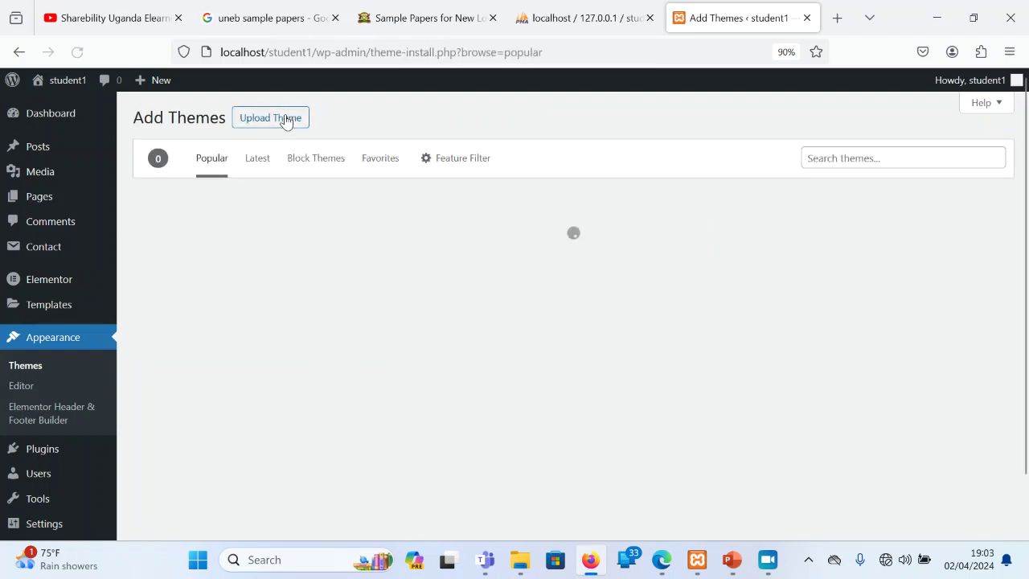
click(284, 121)
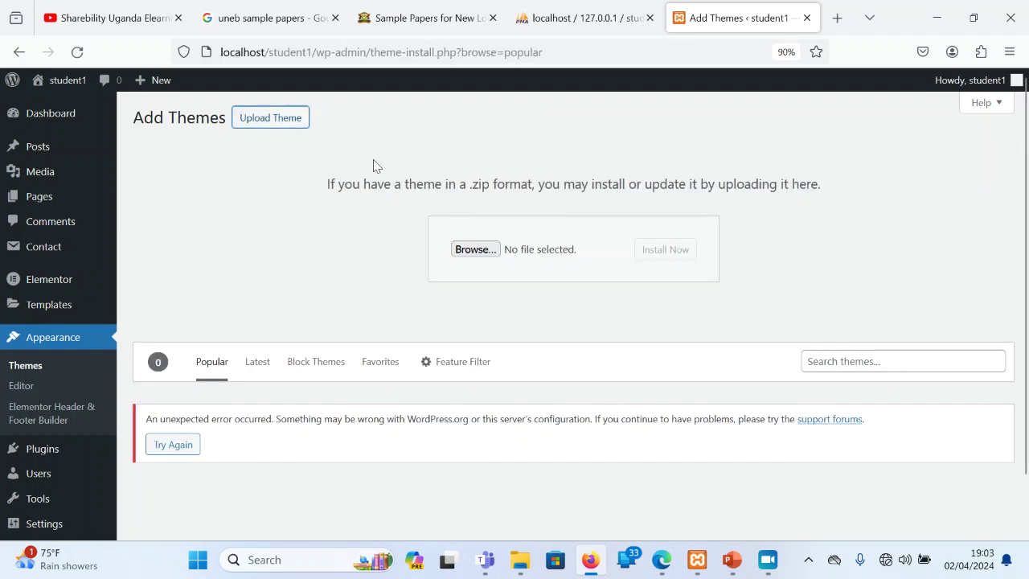
click(470, 250)
click(227, 148)
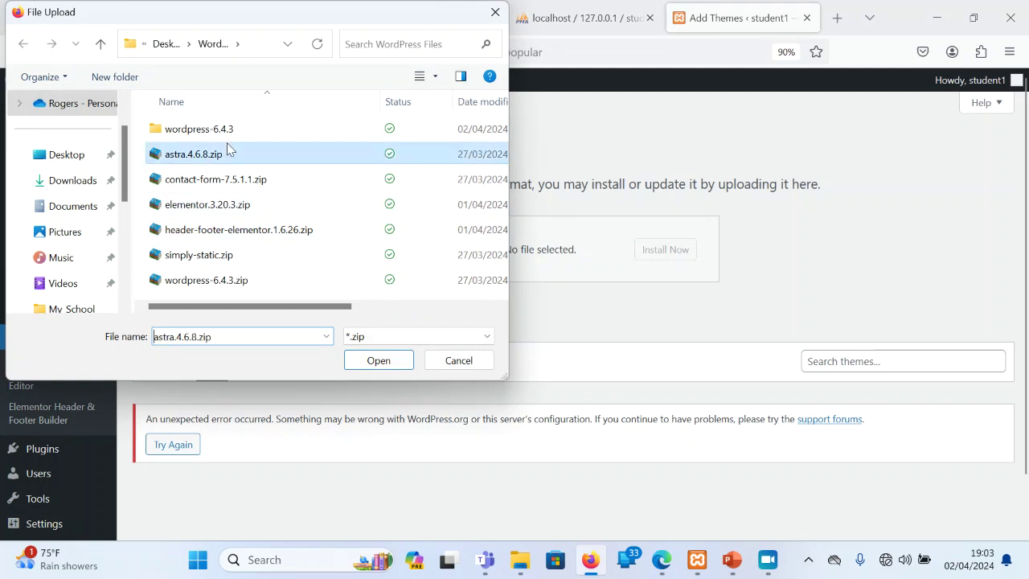
click(377, 360)
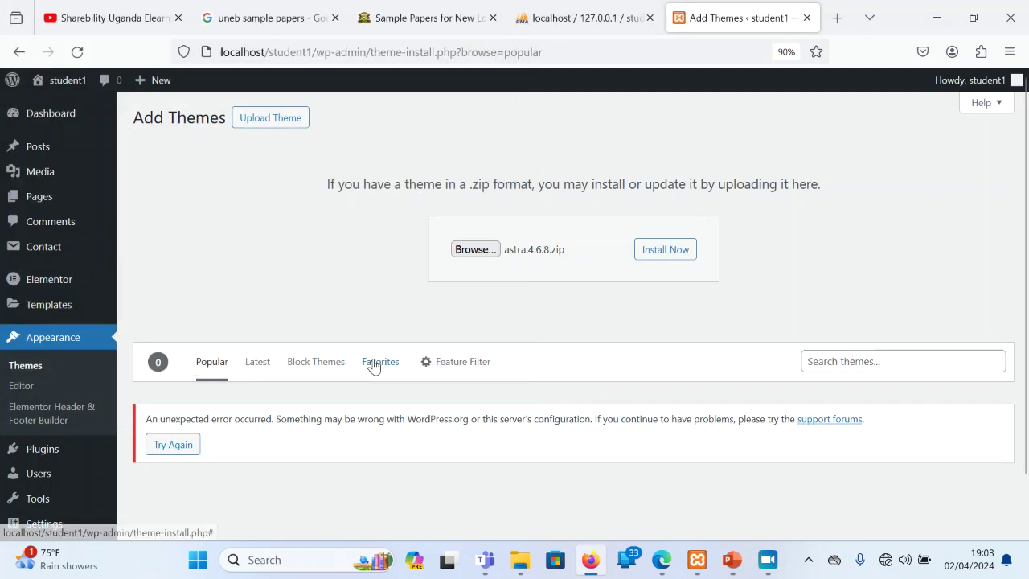
click(679, 256)
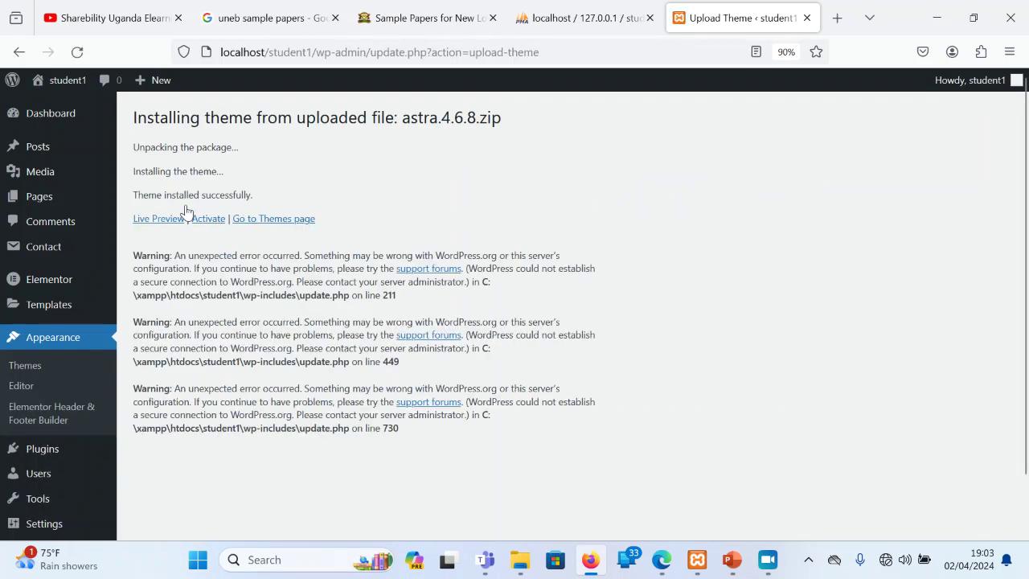
click(202, 222)
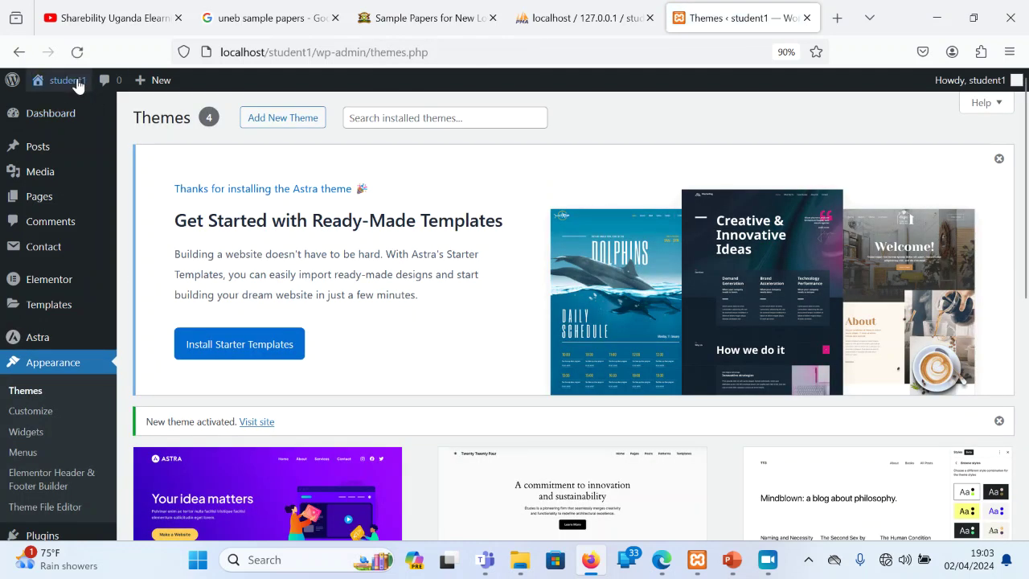
mouse_move(60, 81)
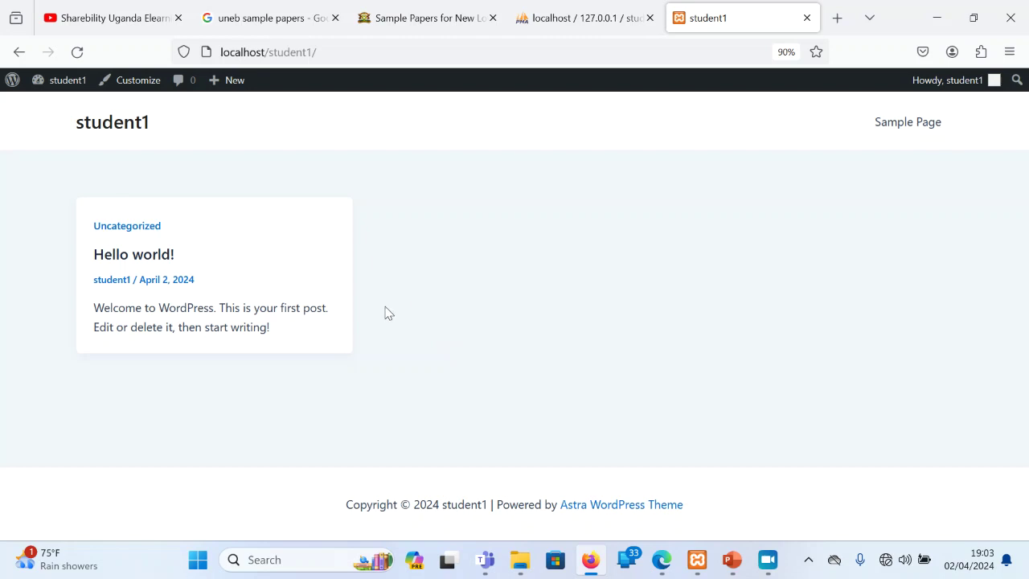
Browse the student1 wp_posts rows in phpMyAdmin, then return to the WordPress dashboard
click(597, 8)
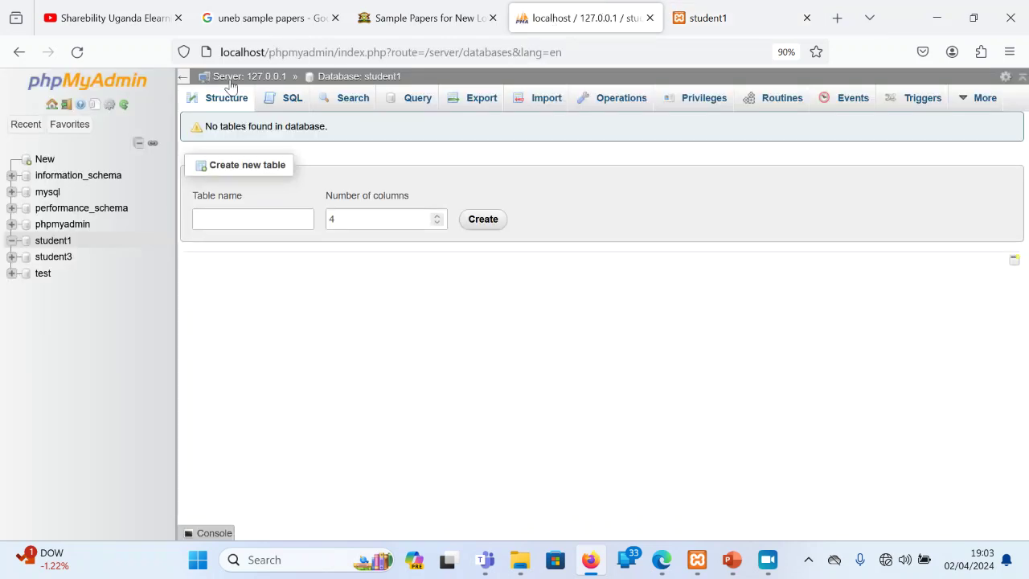
click(77, 50)
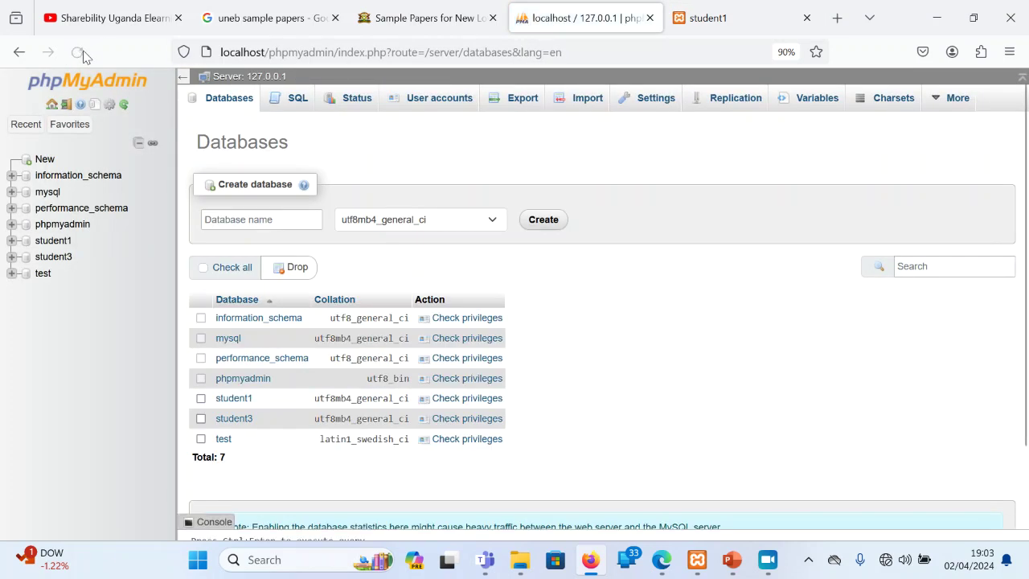
click(55, 241)
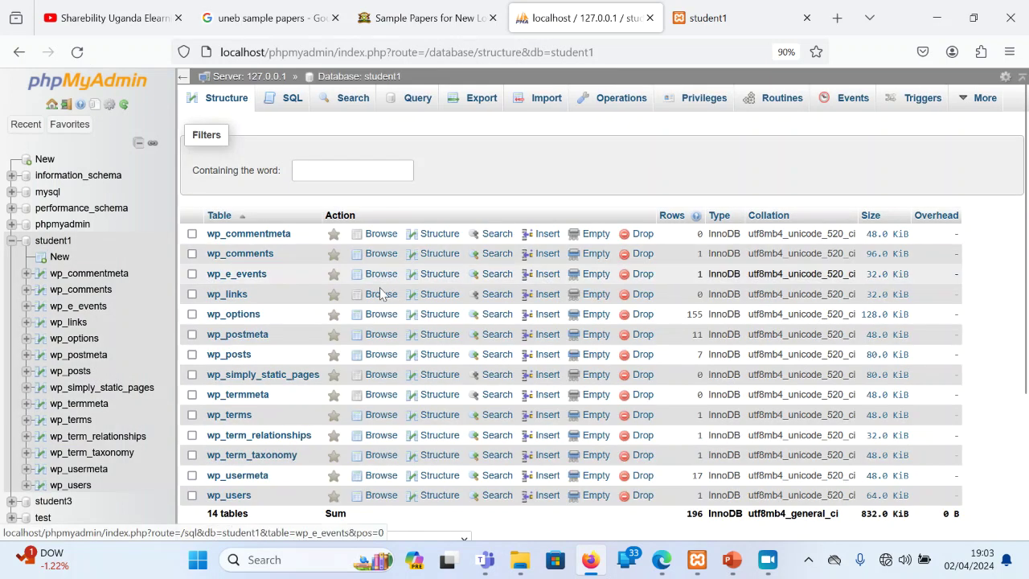
click(381, 355)
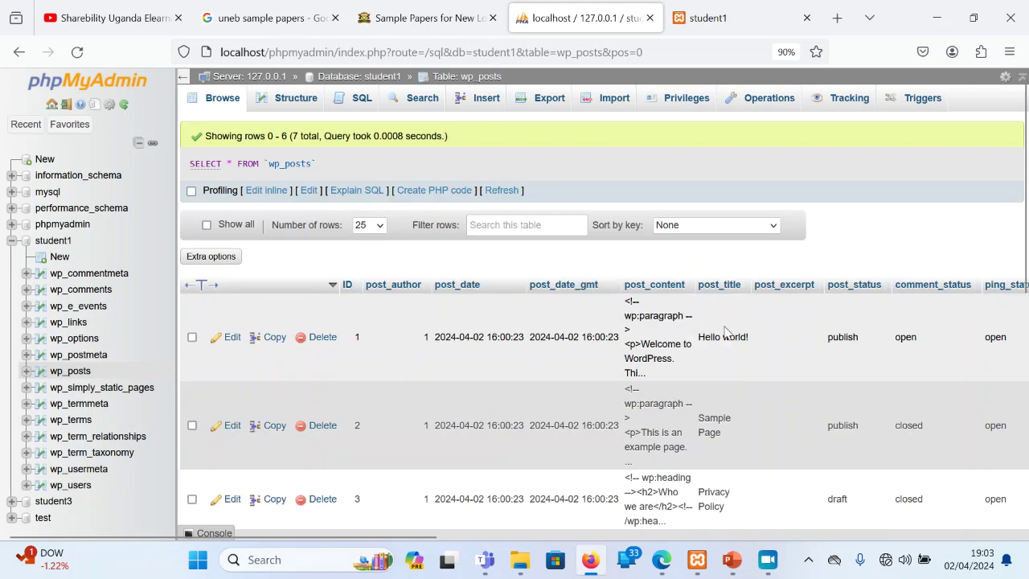
click(752, 16)
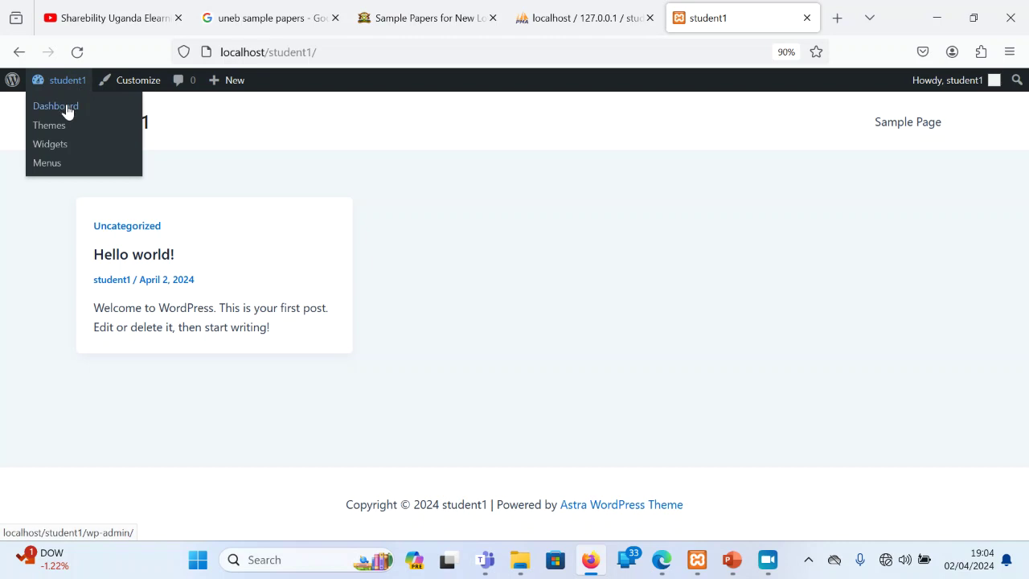
click(68, 111)
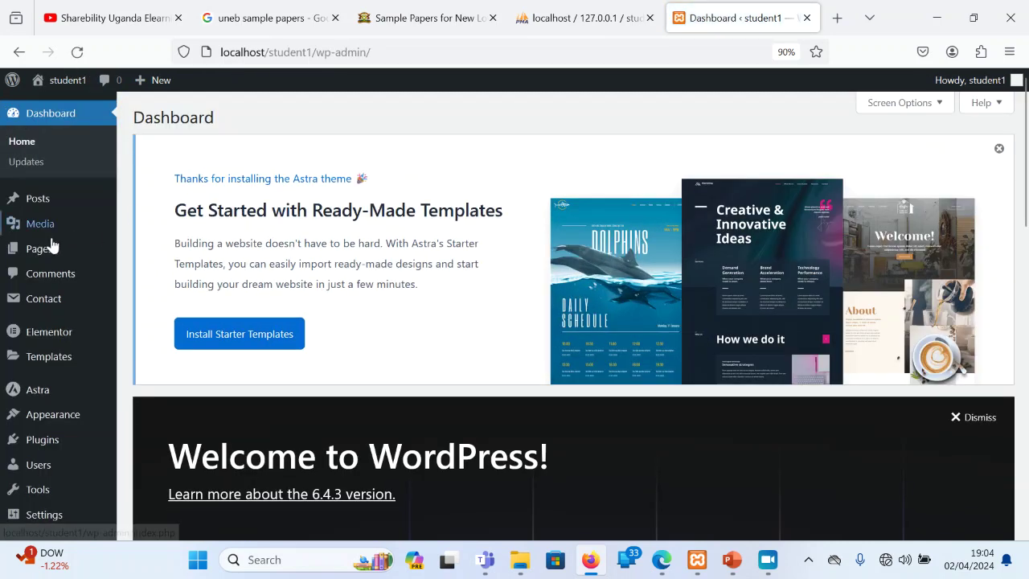
Dismiss the Astra notice and bulk-trash the Hello world! post from All Posts
mouse_move(41, 199)
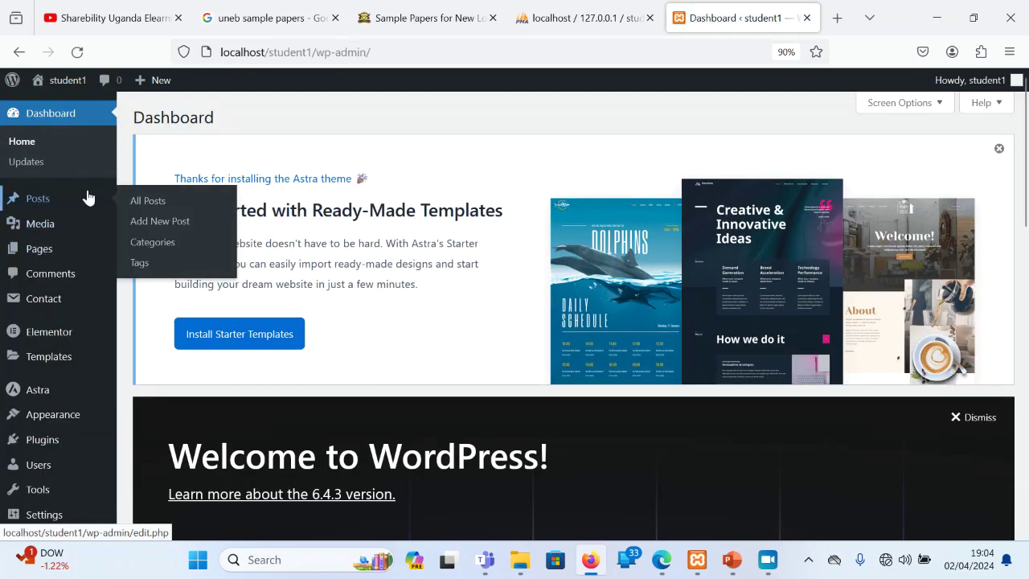
click(157, 201)
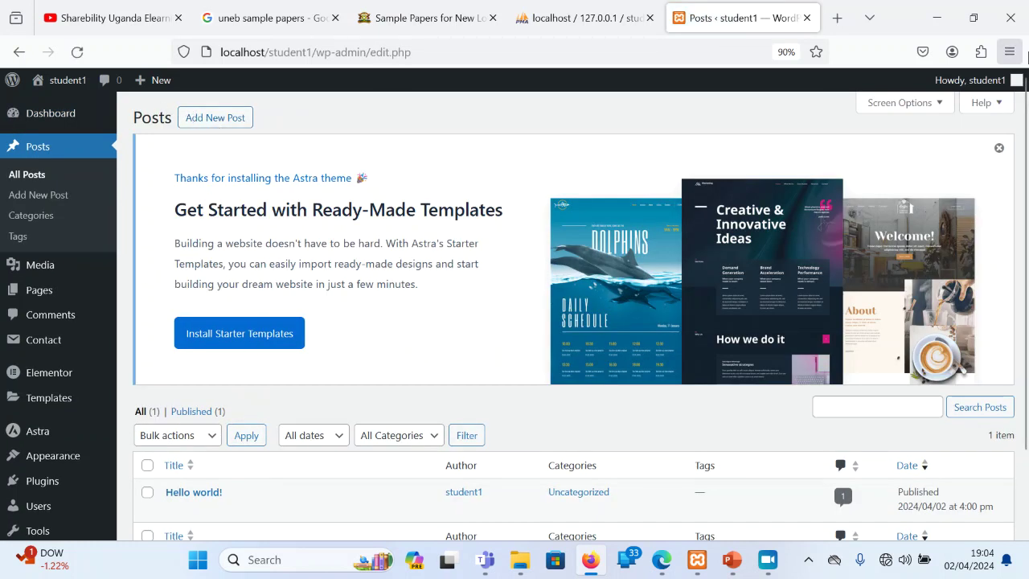
click(999, 148)
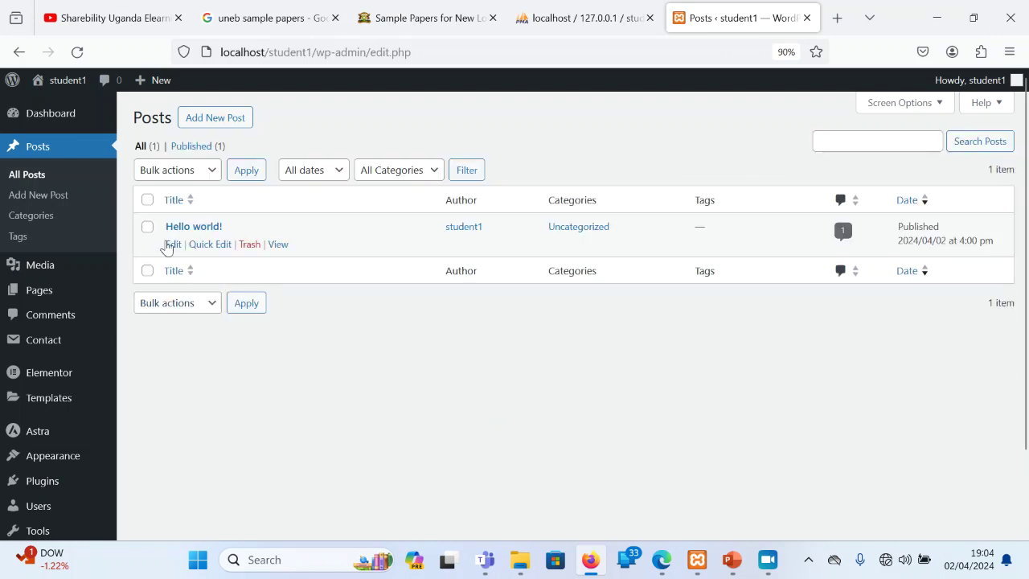
click(147, 199)
click(194, 309)
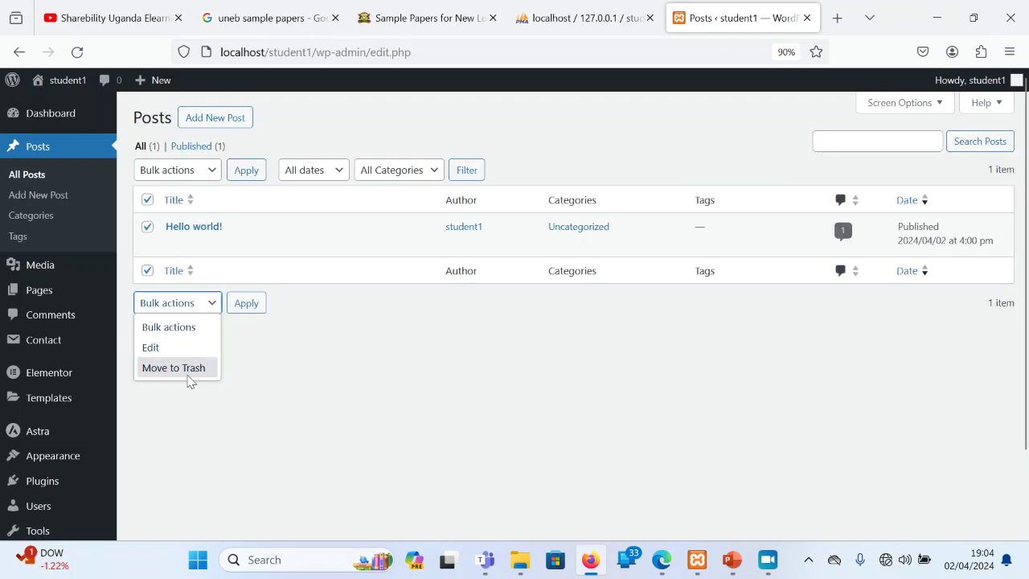
click(185, 385)
click(172, 306)
click(195, 369)
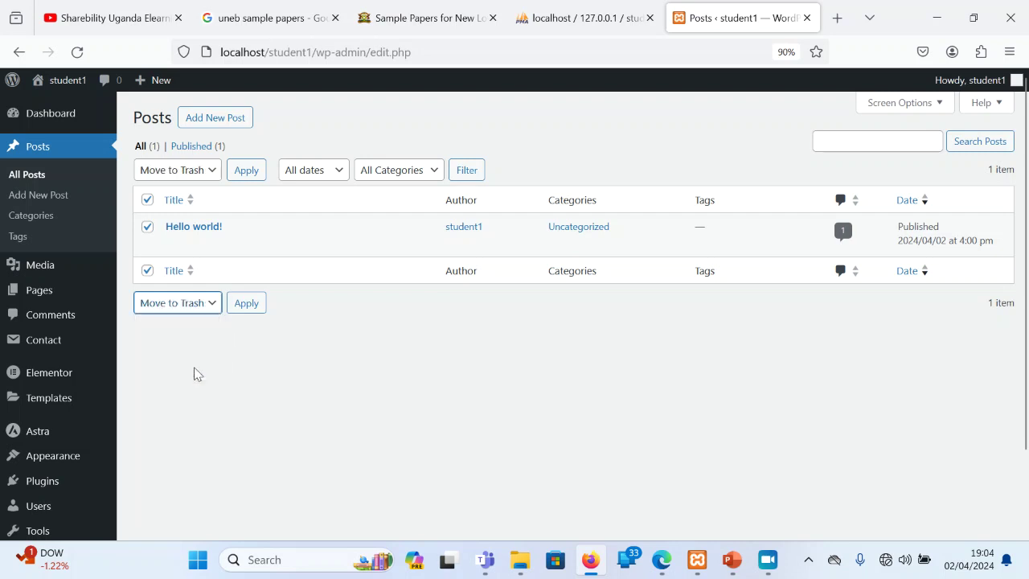
click(248, 307)
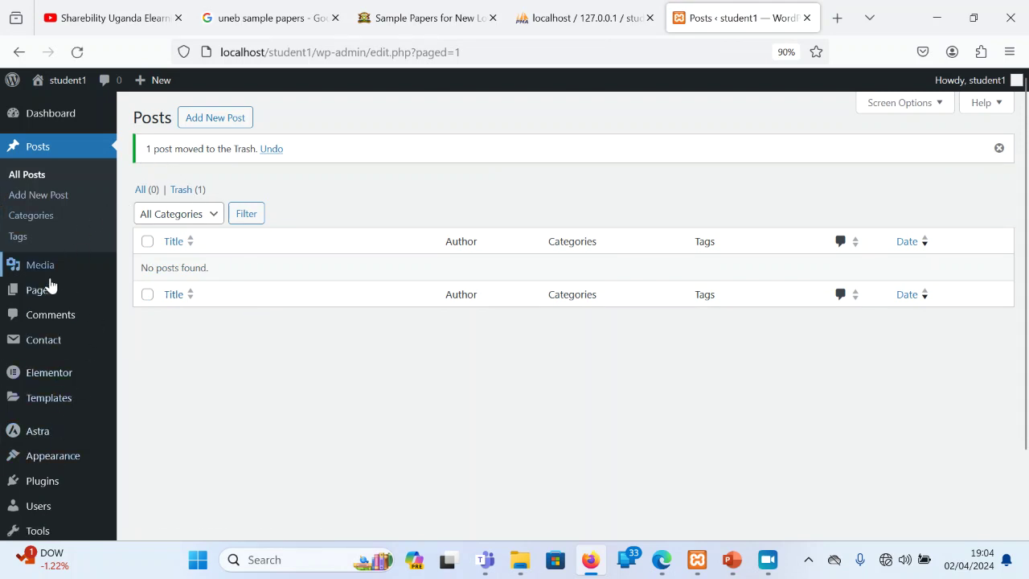
mouse_move(46, 299)
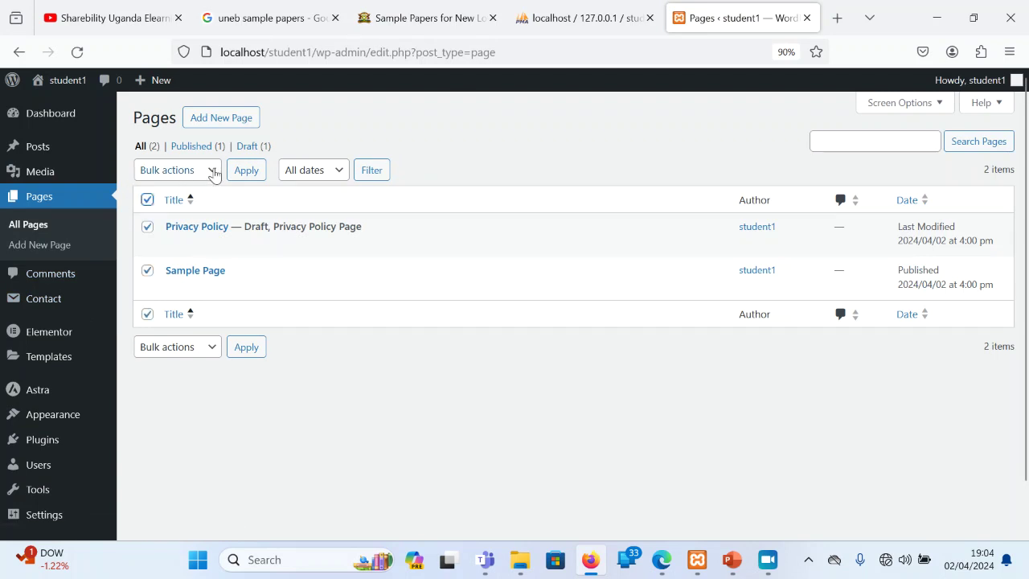
Bulk-trash Privacy Policy and Sample Page, then view the empty student1 front page
click(212, 170)
click(185, 234)
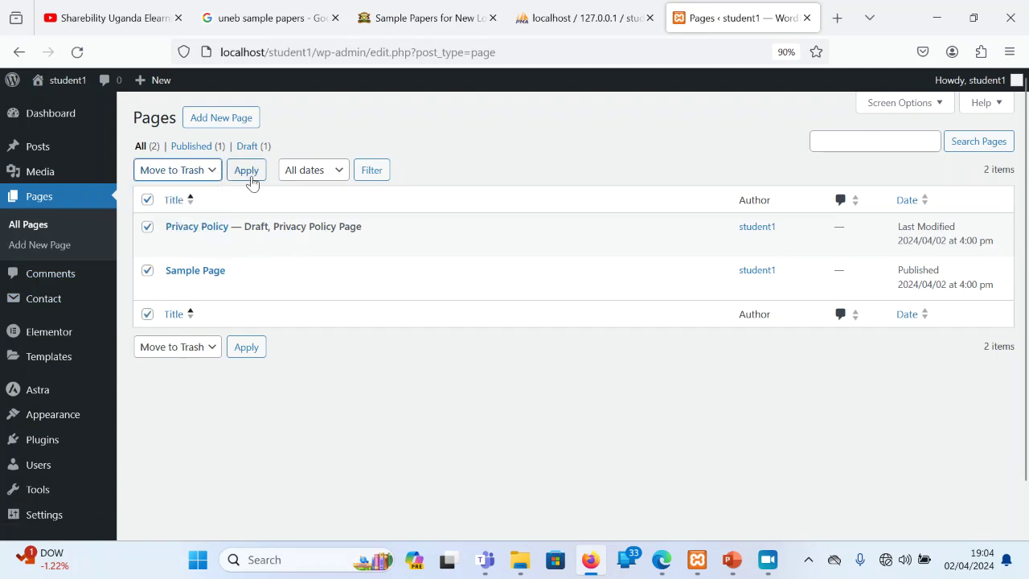
click(246, 169)
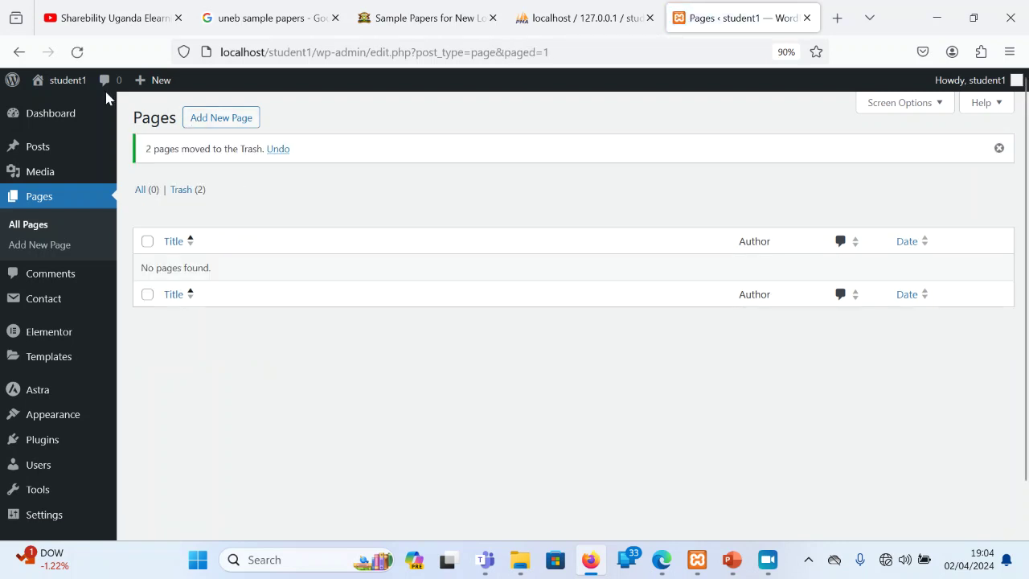
mouse_move(64, 84)
click(59, 108)
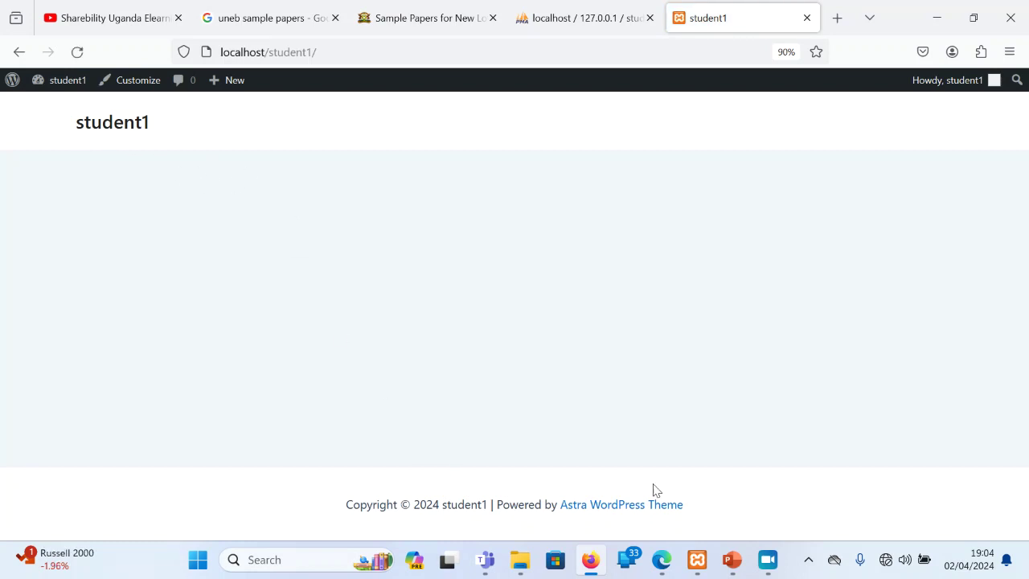
Log out of the student1 admin and log back in with the saved credentials, checking the password
mouse_move(941, 90)
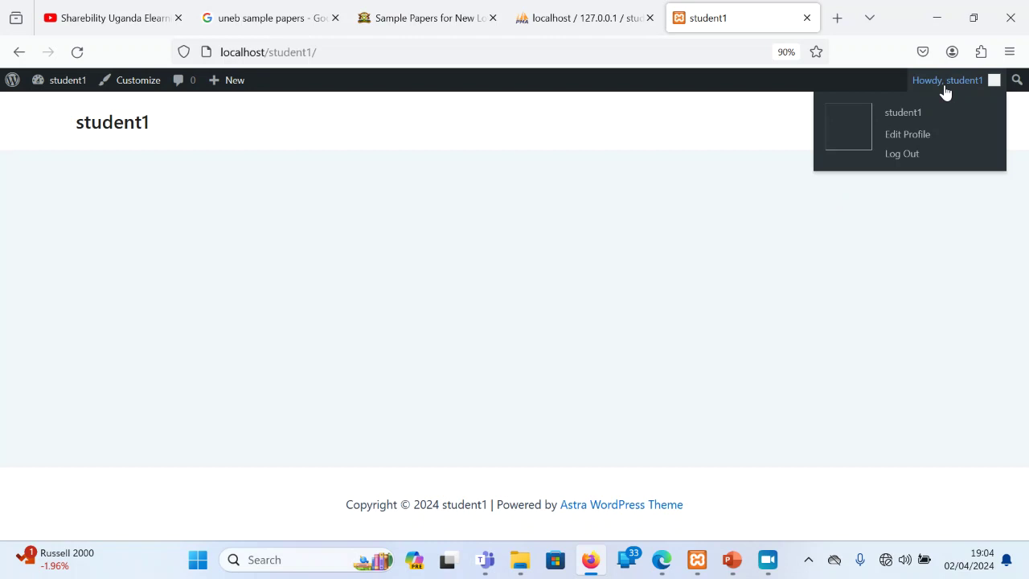
click(907, 161)
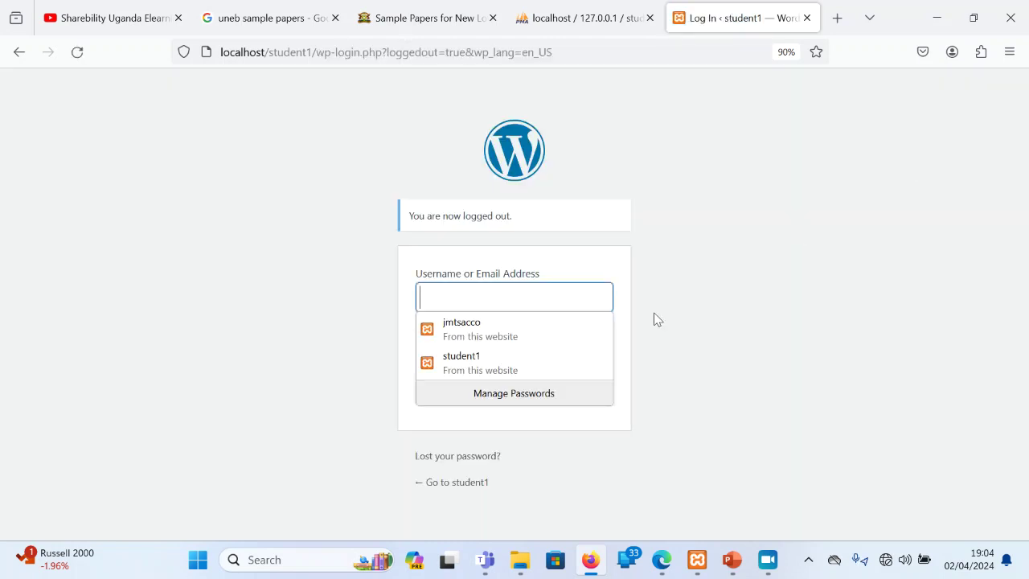
click(574, 362)
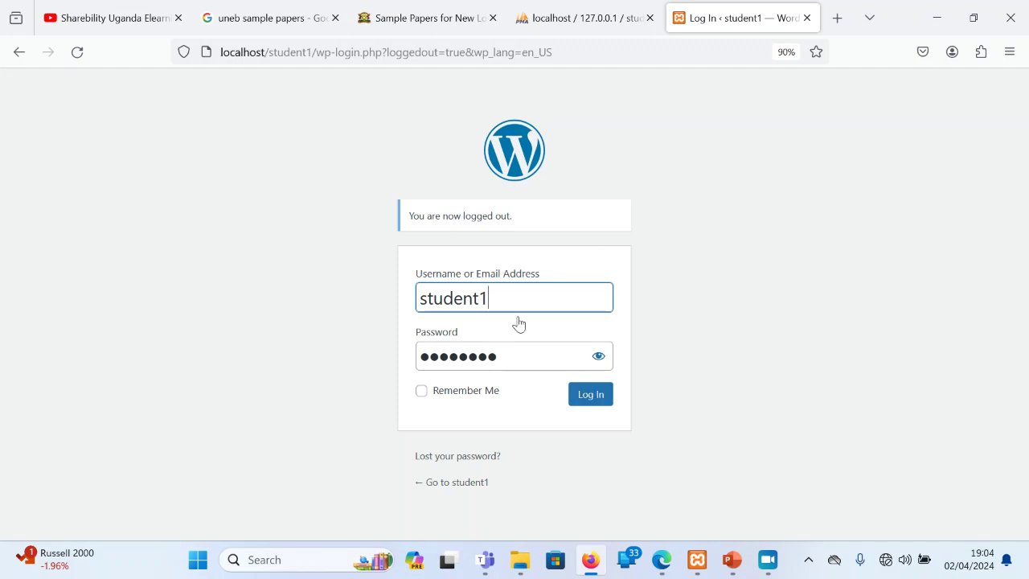
click(601, 358)
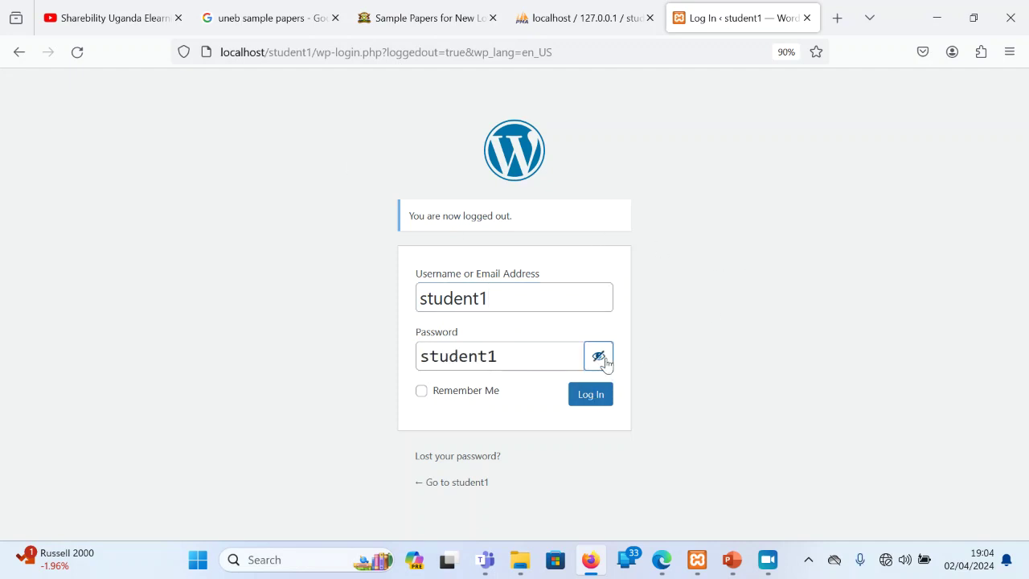
click(600, 405)
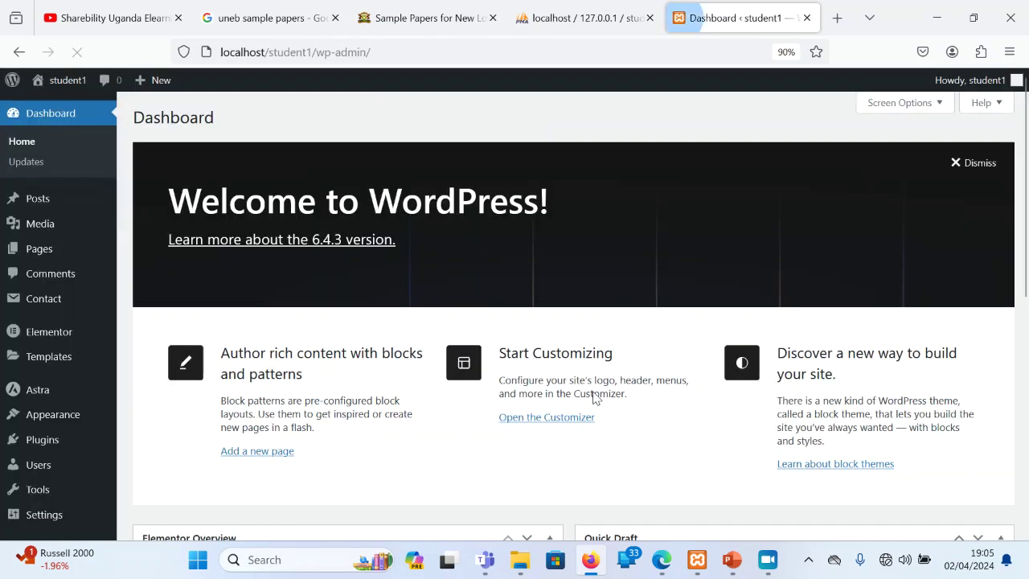
Bring File Explorer forward and open the Desktop's NLSC UNEB SAMPLE PAPERS ALL SUBJECTS folder
mouse_move(534, 567)
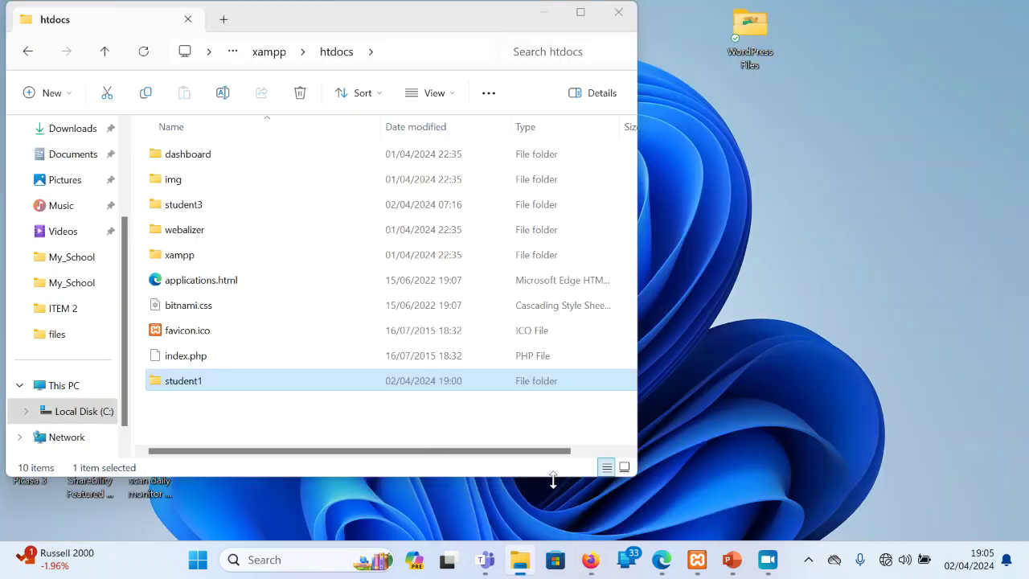
click(554, 482)
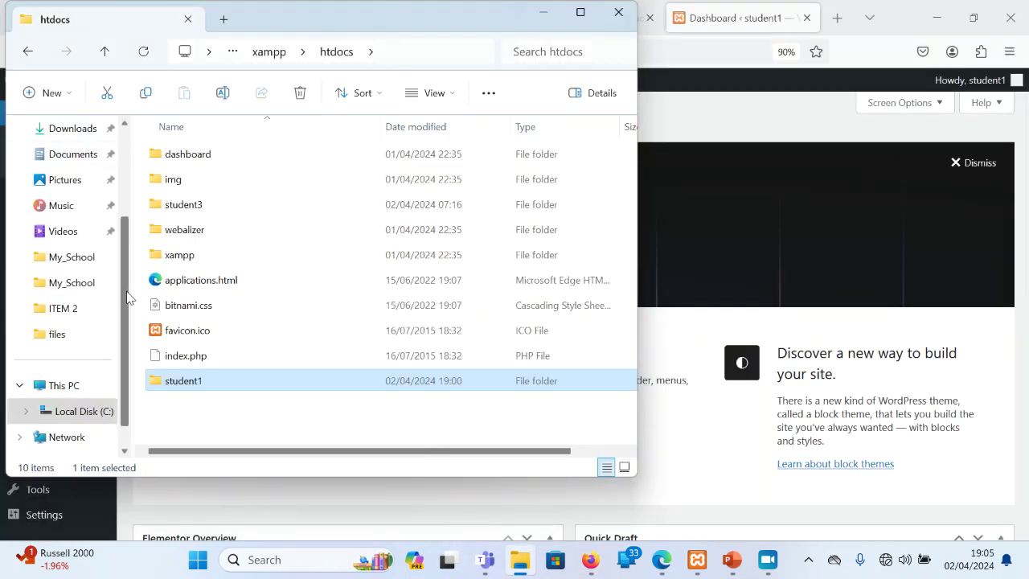
drag(126, 290, 131, 168)
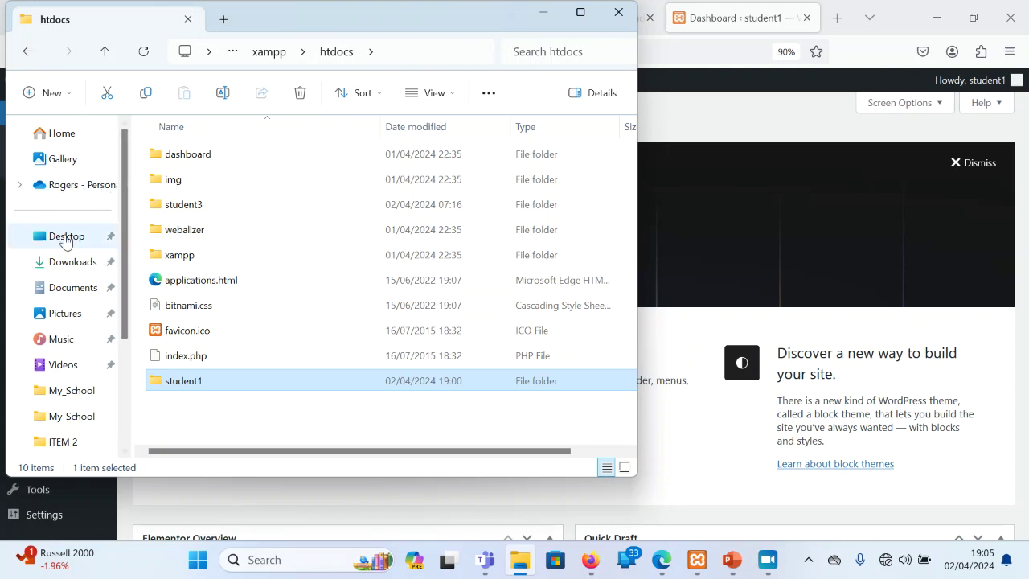
click(64, 236)
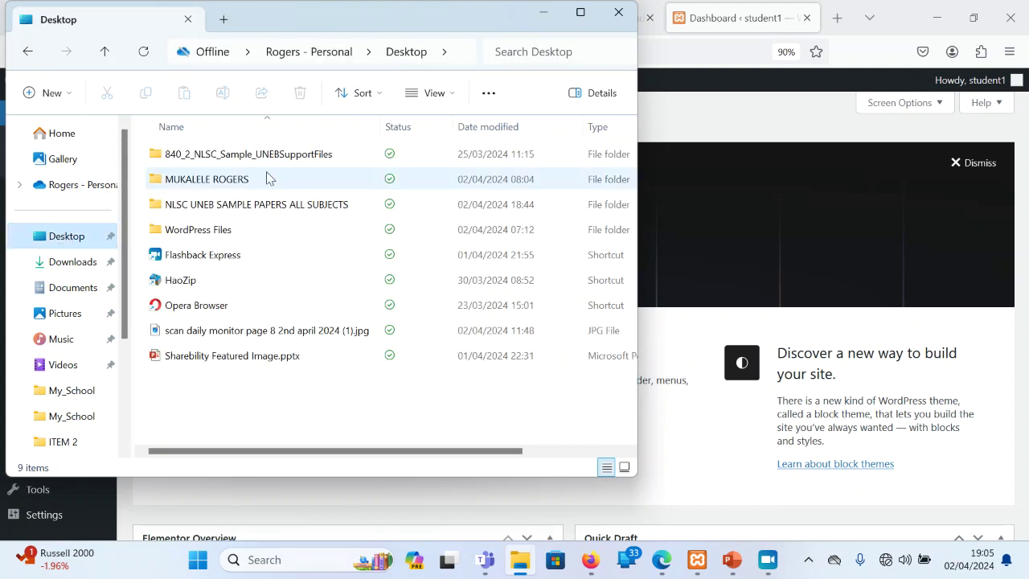
double_click(203, 204)
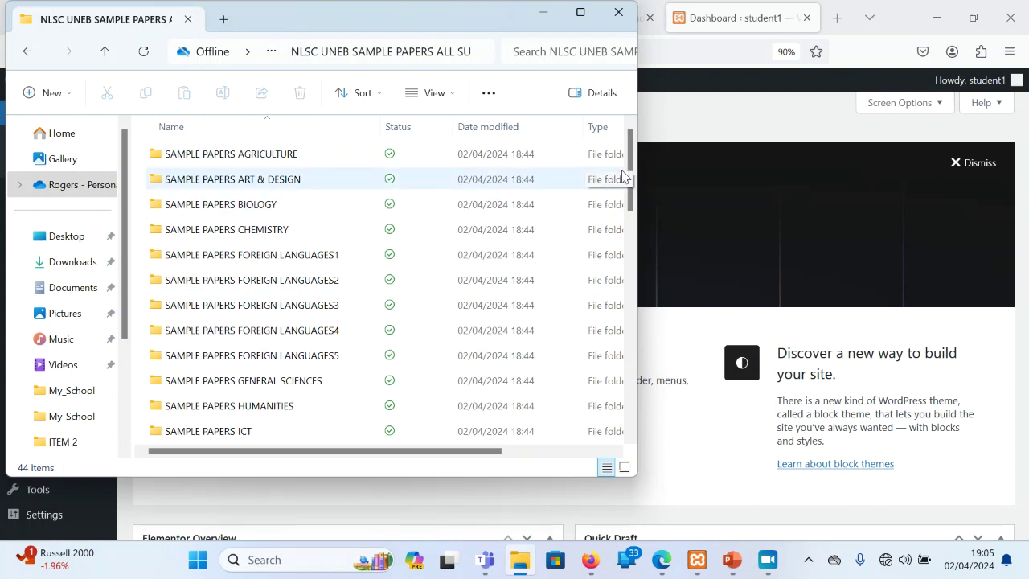
Go into SAMPLE SUPPORT FILES > expected responses > ITEM 2 and open Home page.html in Edge
drag(630, 180, 627, 280)
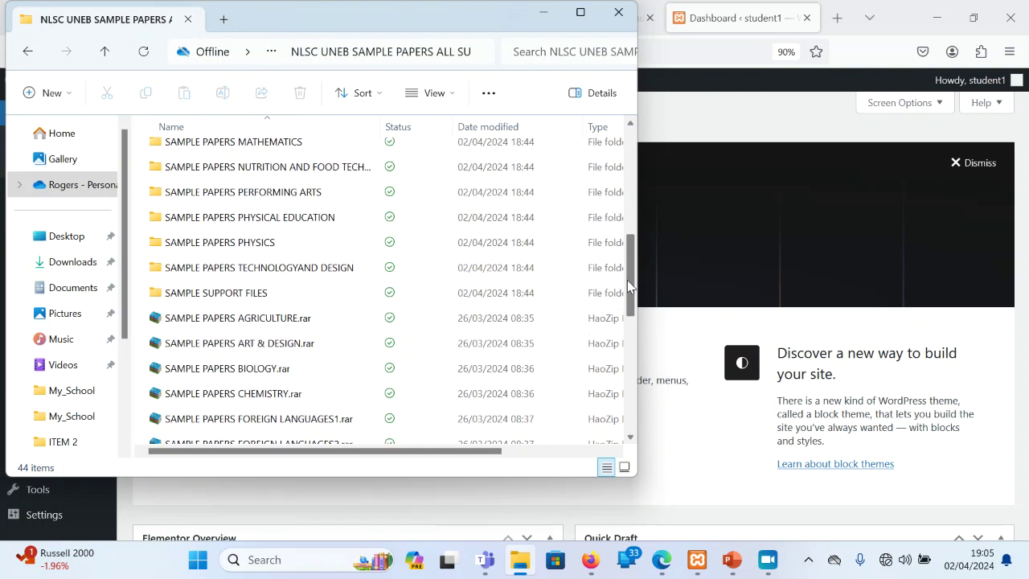
double_click(188, 296)
double_click(259, 153)
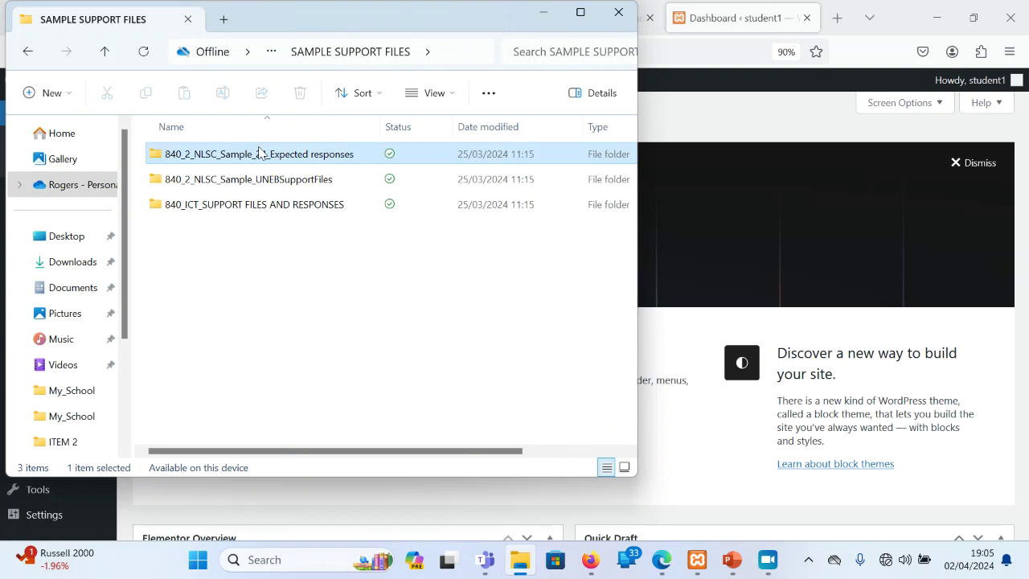
double_click(201, 179)
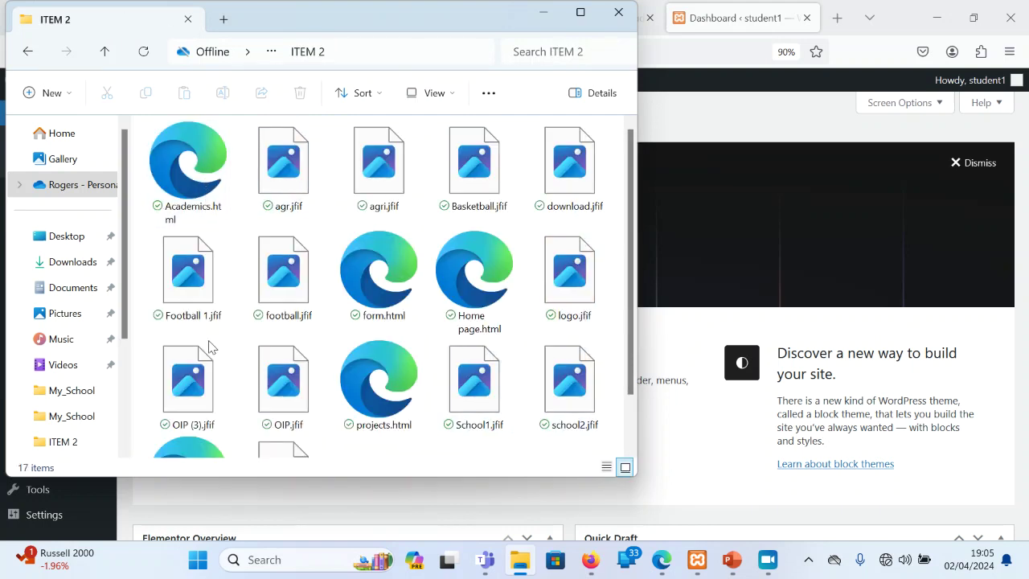
click(379, 267)
double_click(460, 276)
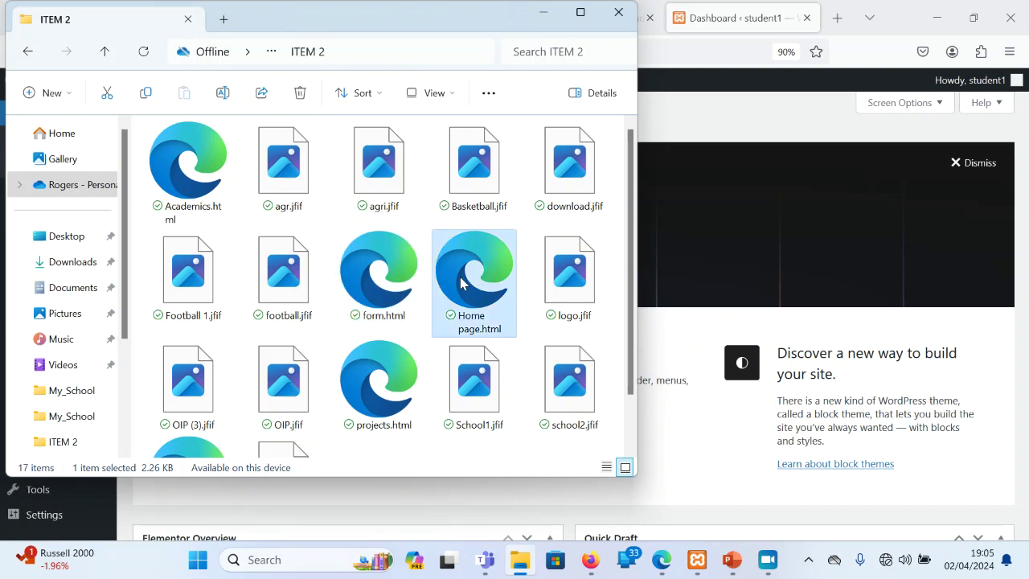